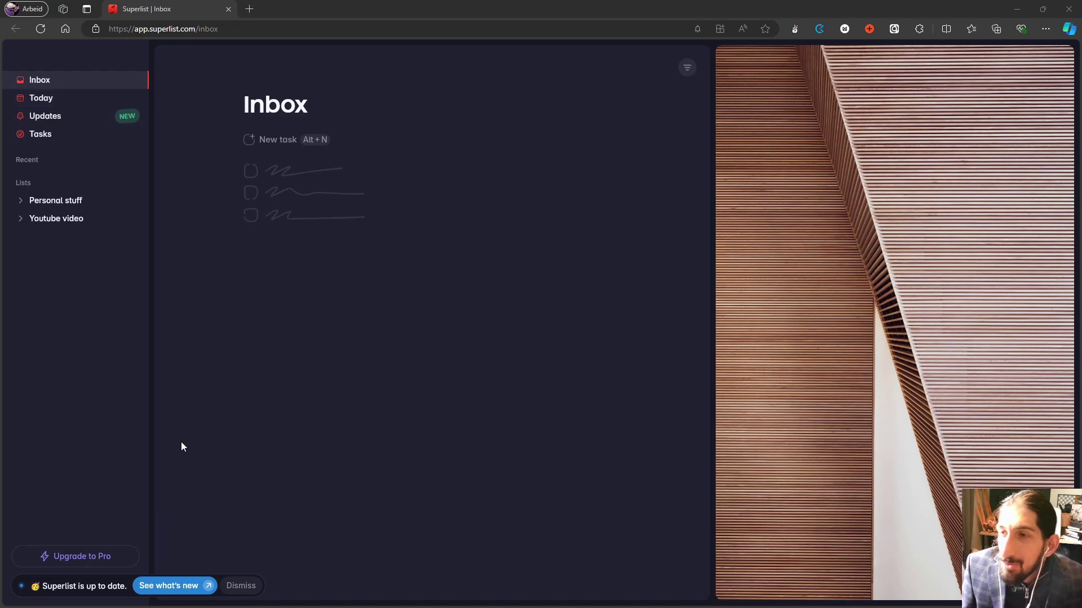
View the Updates, Tasks and Inbox pages, dismissing the Updates announcement and the notice that Superlist is up to date
left_click(109, 117)
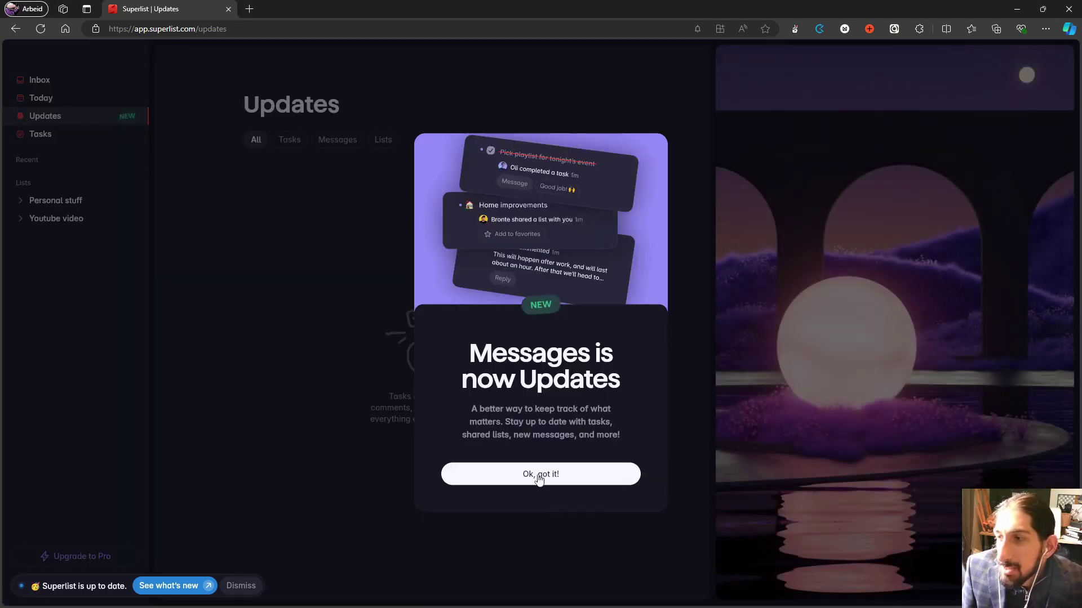
left_click(539, 476)
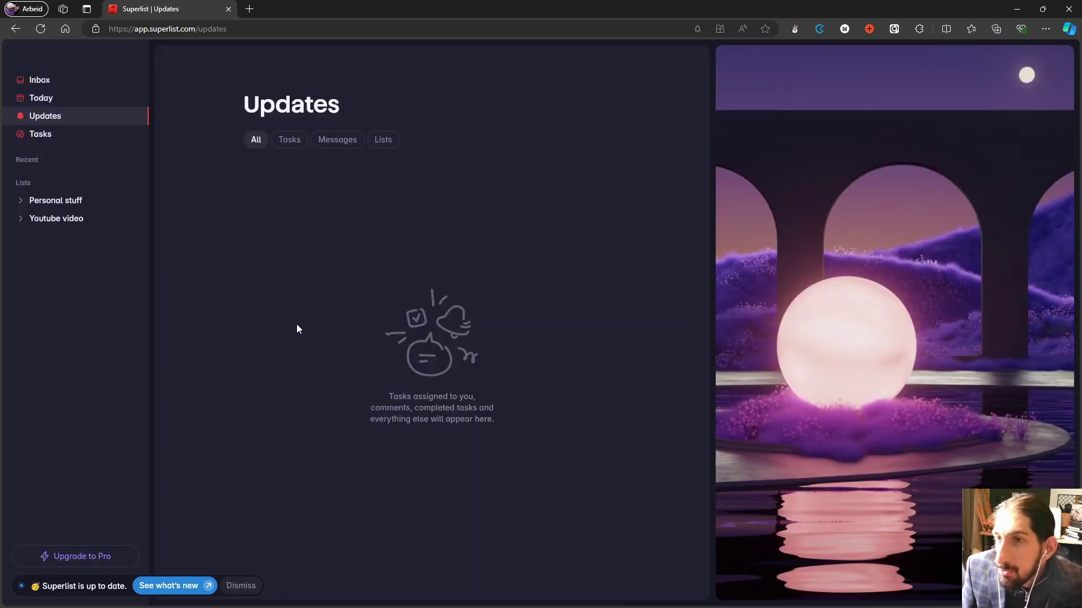
left_click(49, 136)
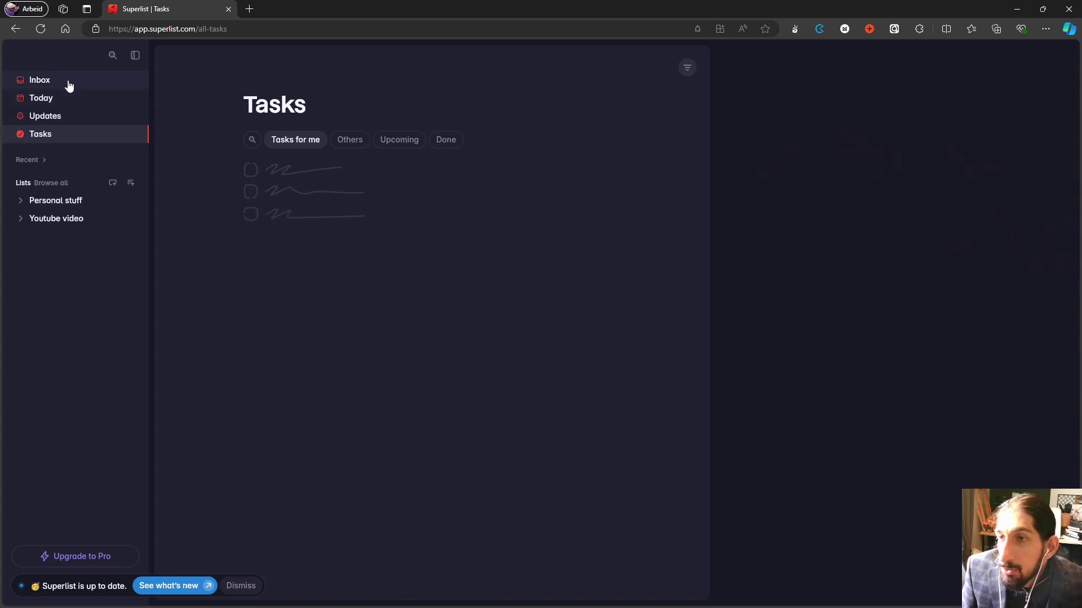
left_click(67, 85)
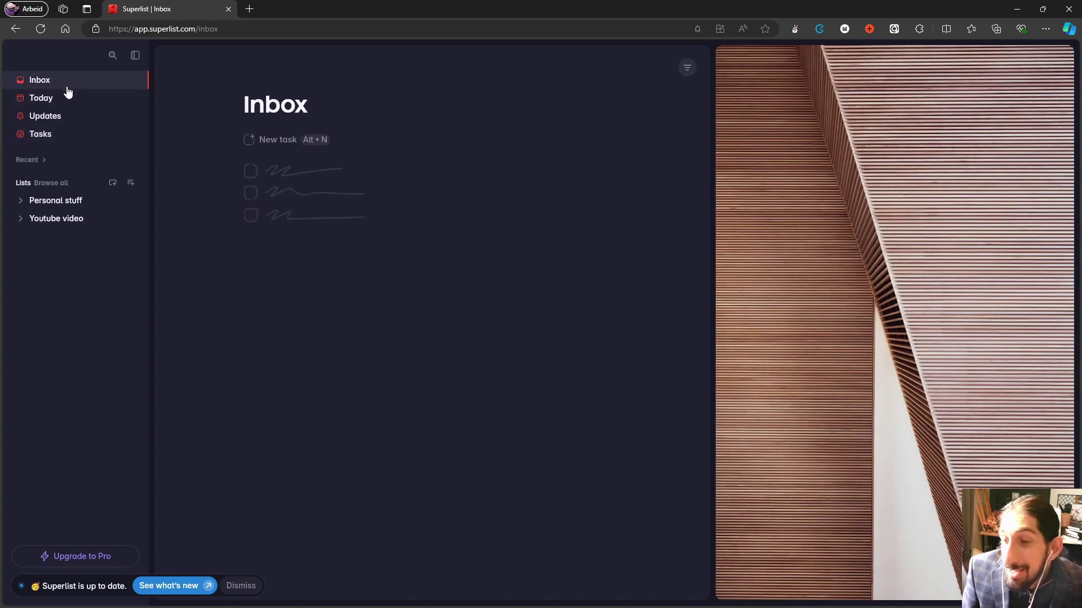
left_click(242, 587)
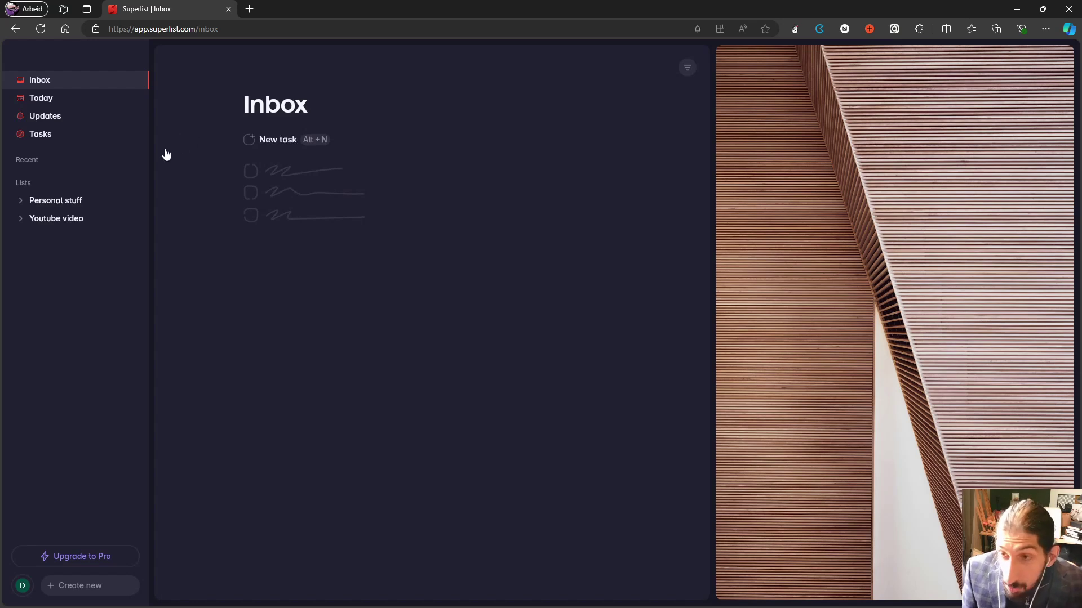
Expand the Youtube video folder, look through its Social media, Do someday and To watch lists, and collapse the folder
left_click(27, 204)
left_click(22, 202)
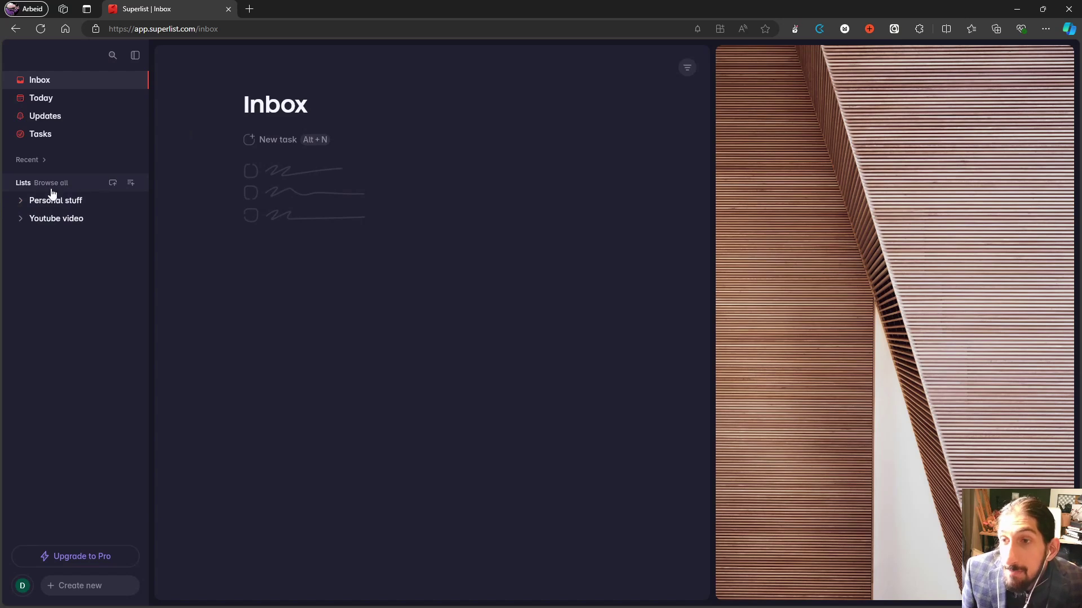
left_click(20, 220)
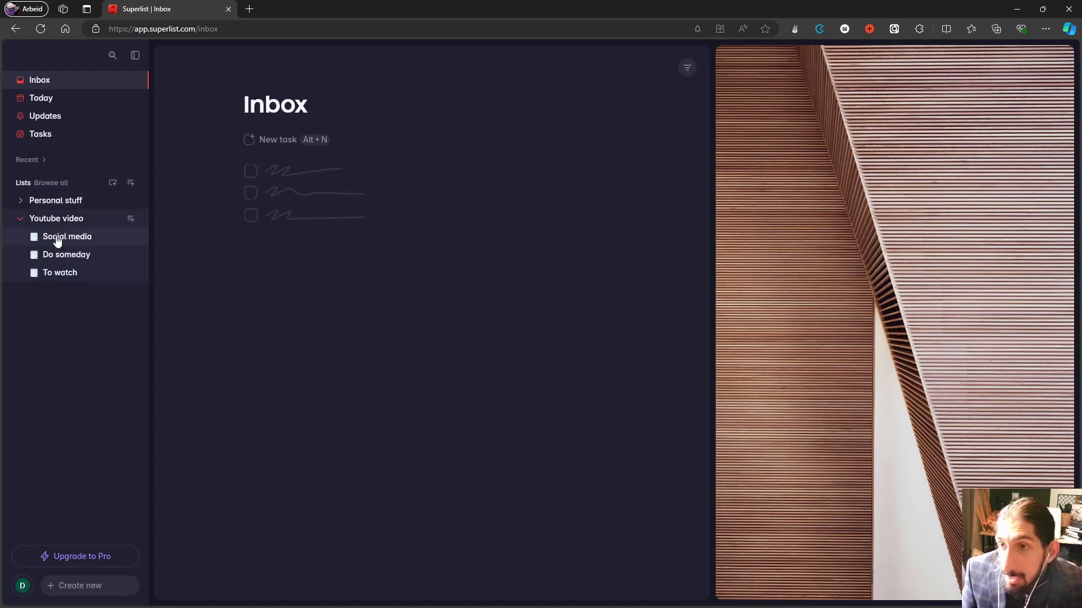
left_click(62, 238)
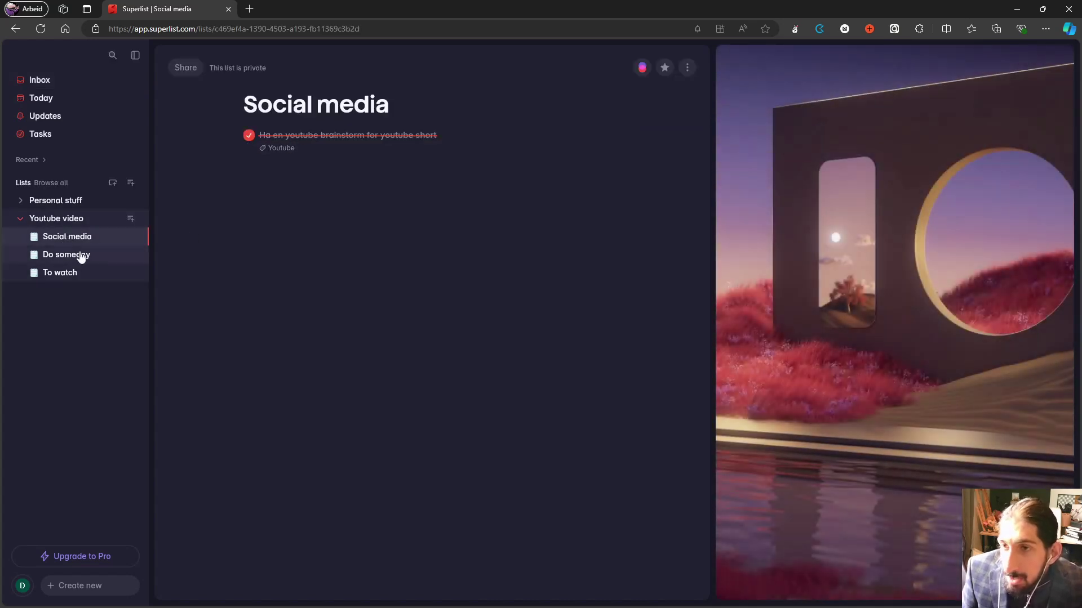
left_click(80, 256)
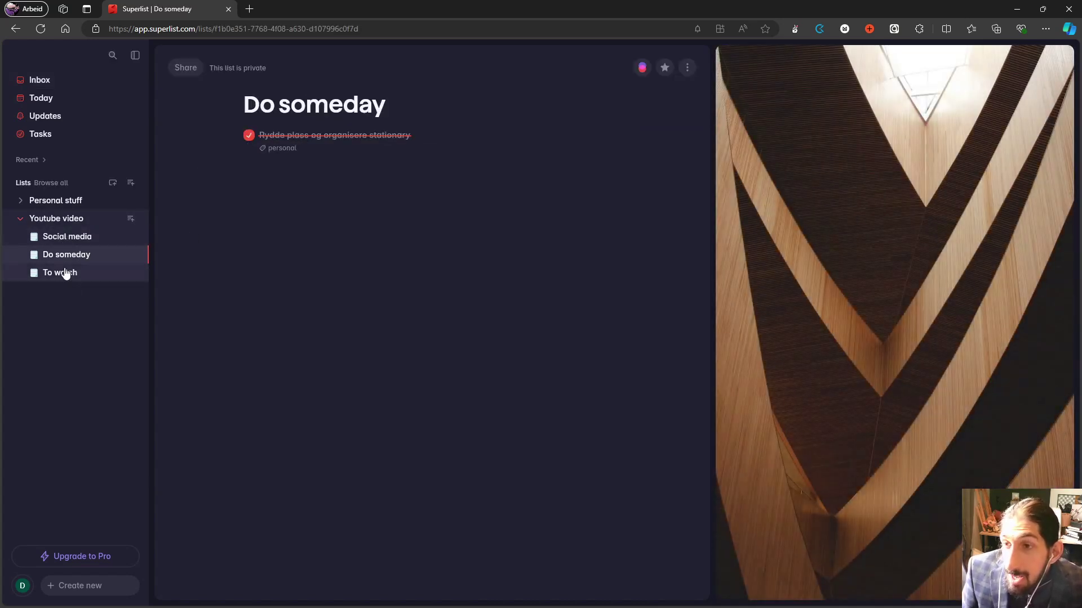
left_click(63, 276)
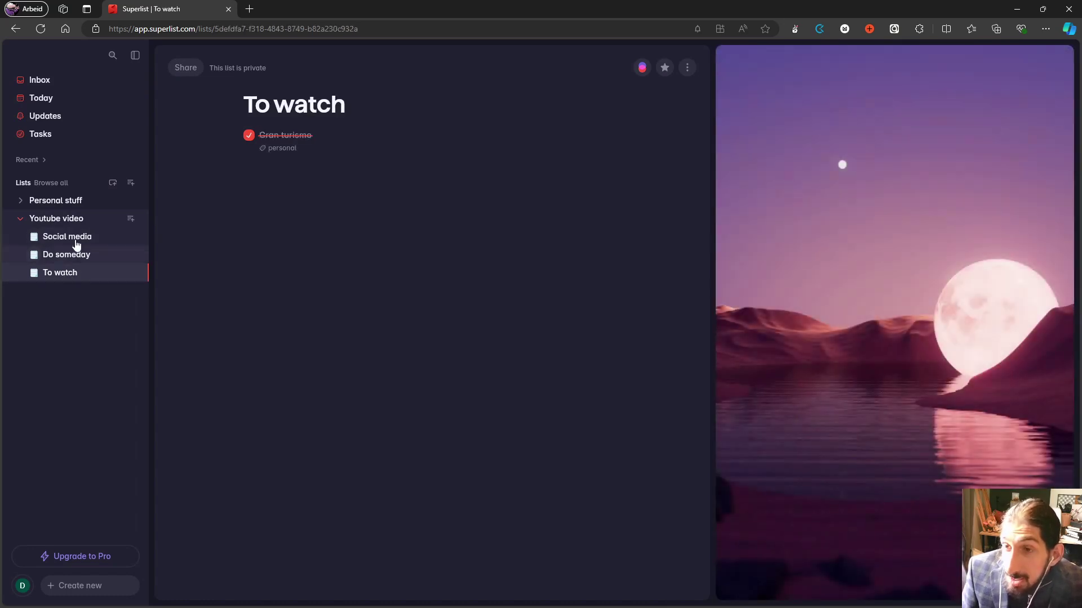
left_click(19, 220)
left_click(19, 222)
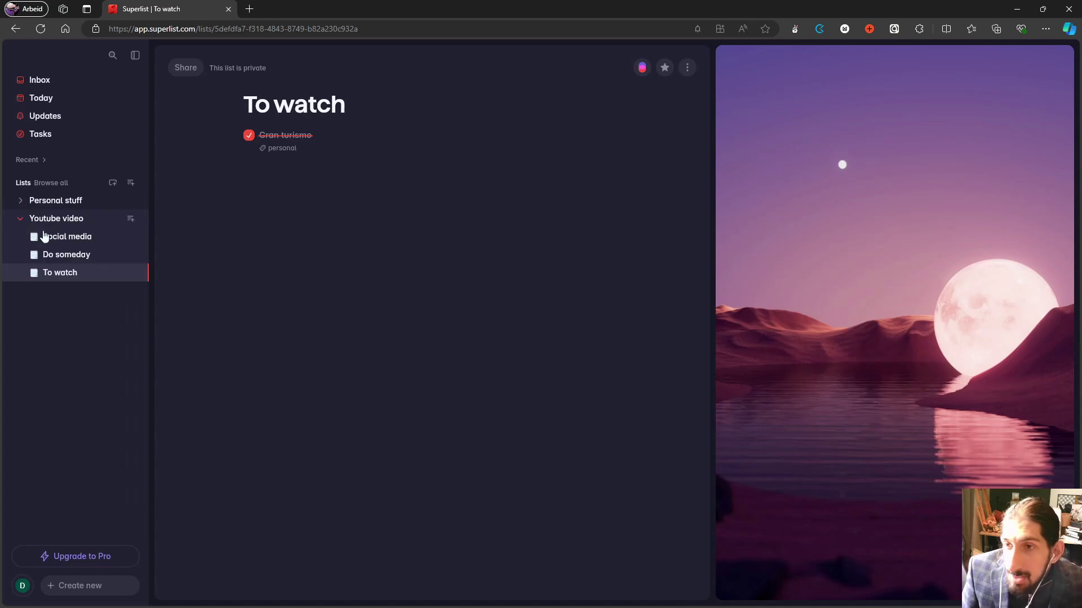
left_click(73, 238)
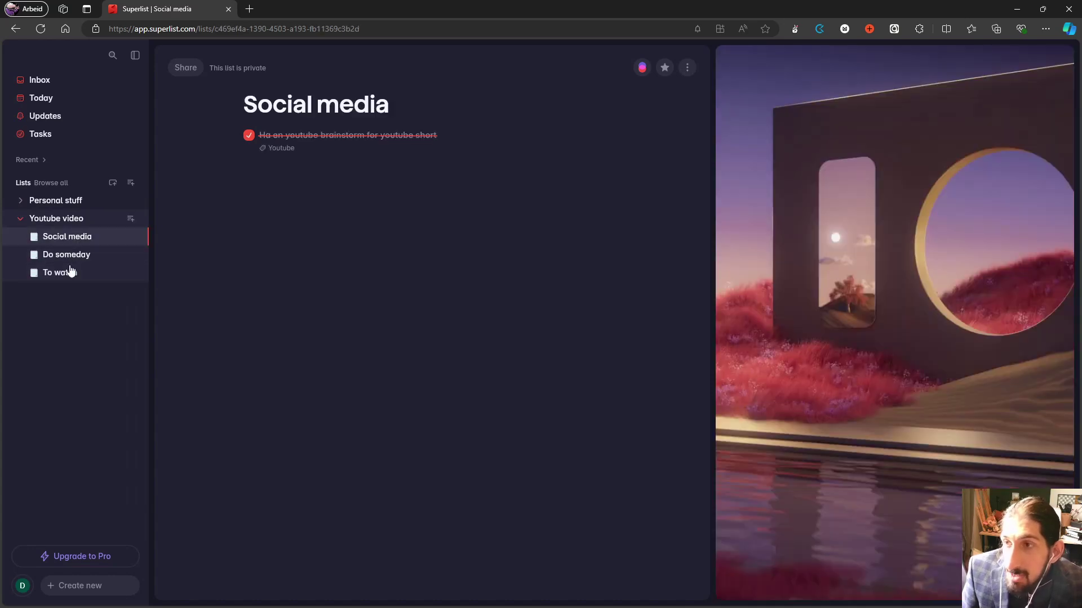
left_click(20, 221)
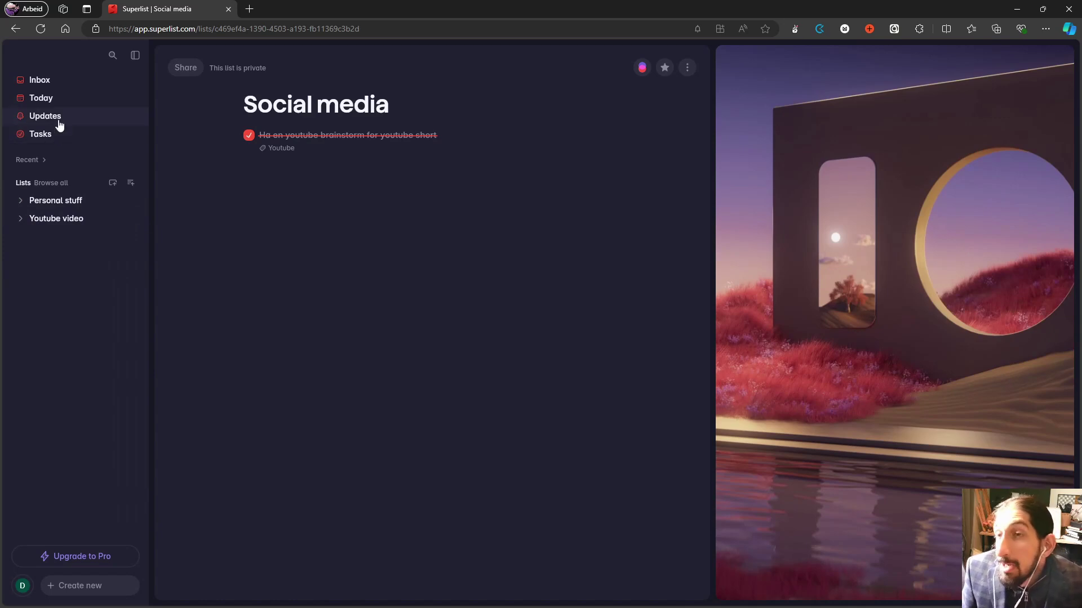
Look through the Inbox, Today, Updates and Tasks pages, finishing on the Today page
left_click(63, 83)
left_click(63, 97)
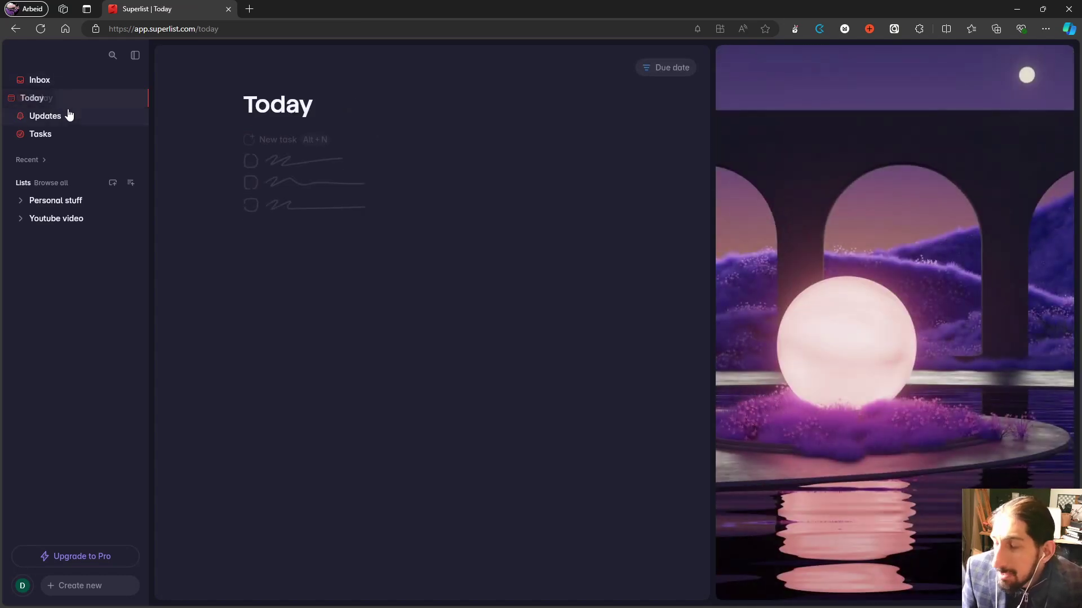
left_click(69, 115)
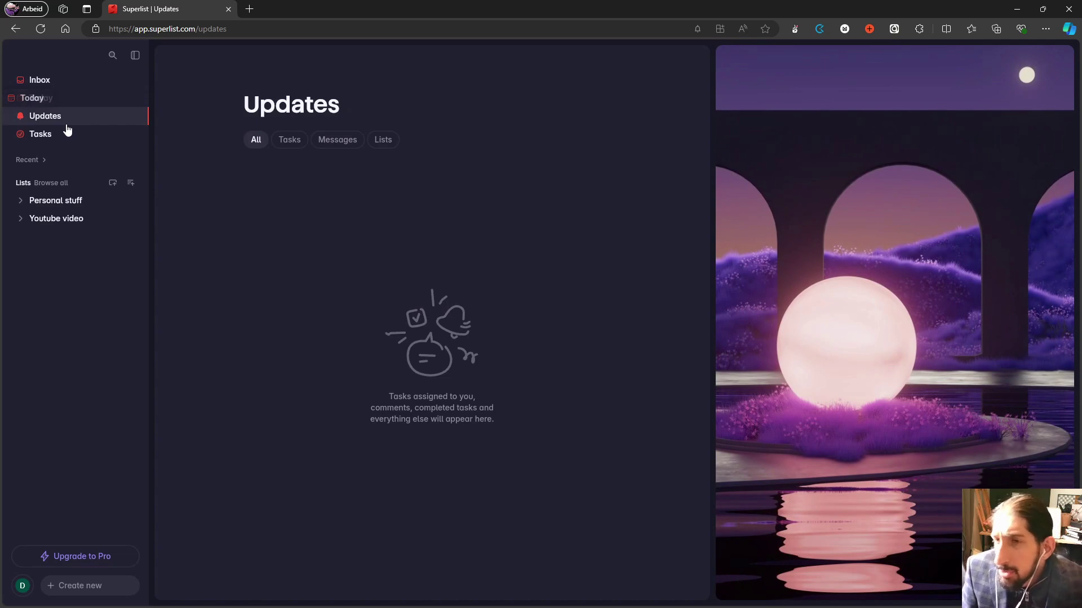
left_click(66, 134)
left_click(69, 116)
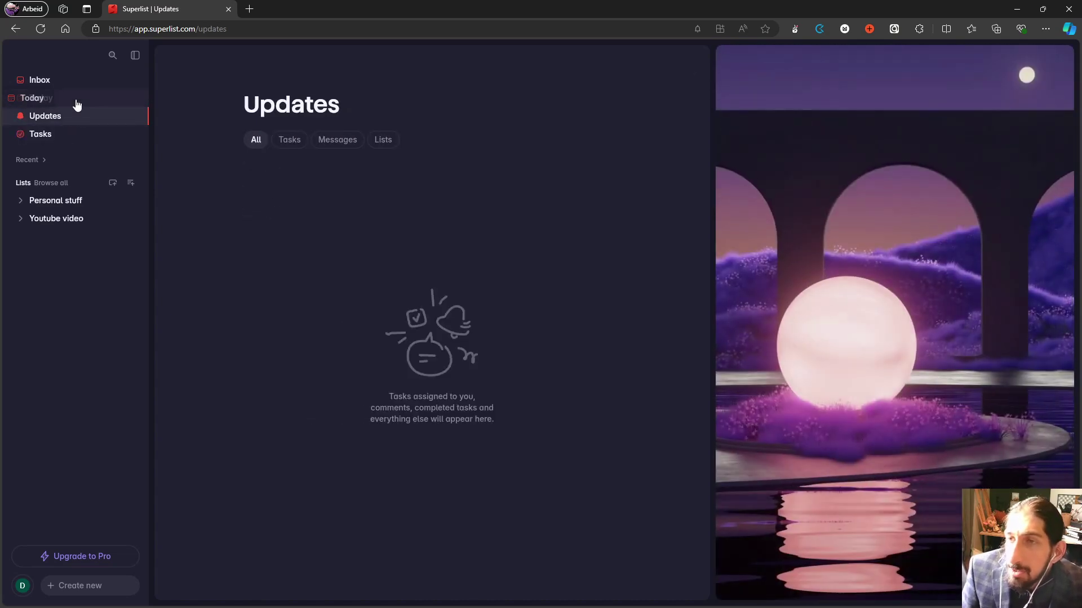
left_click(75, 98)
left_click(74, 83)
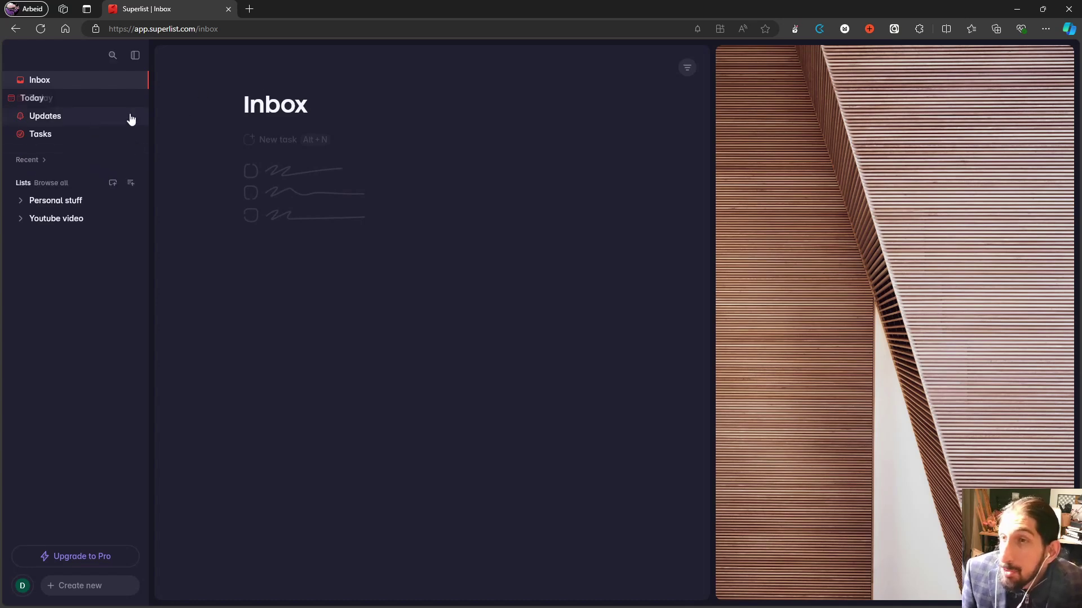
left_click(65, 104)
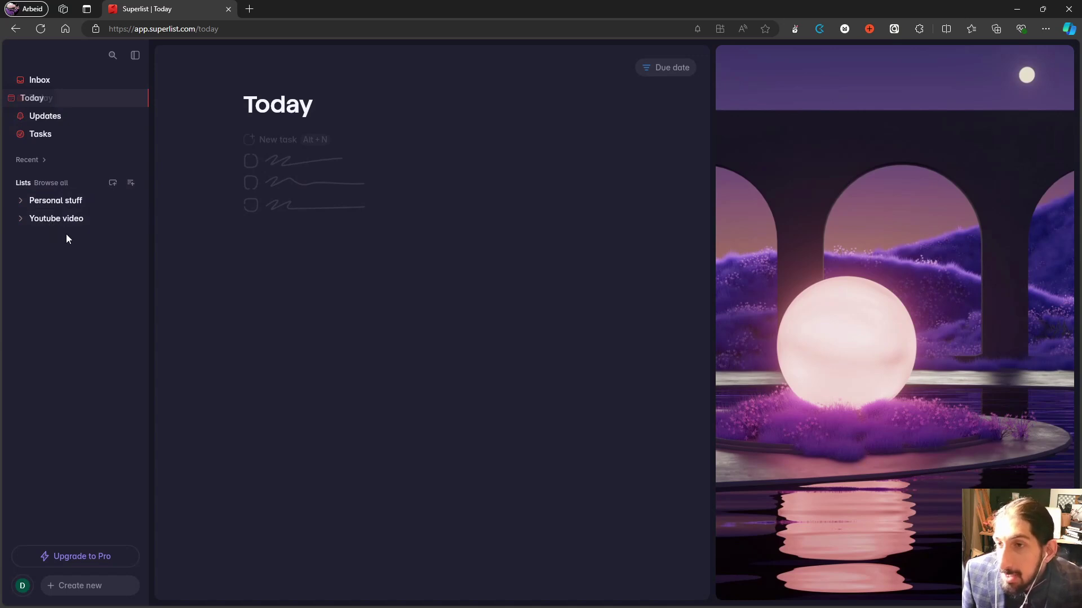
View the completed youtube brainstorm task's details in the Social media list, close them and look at the list's Make with AI option
left_click(20, 222)
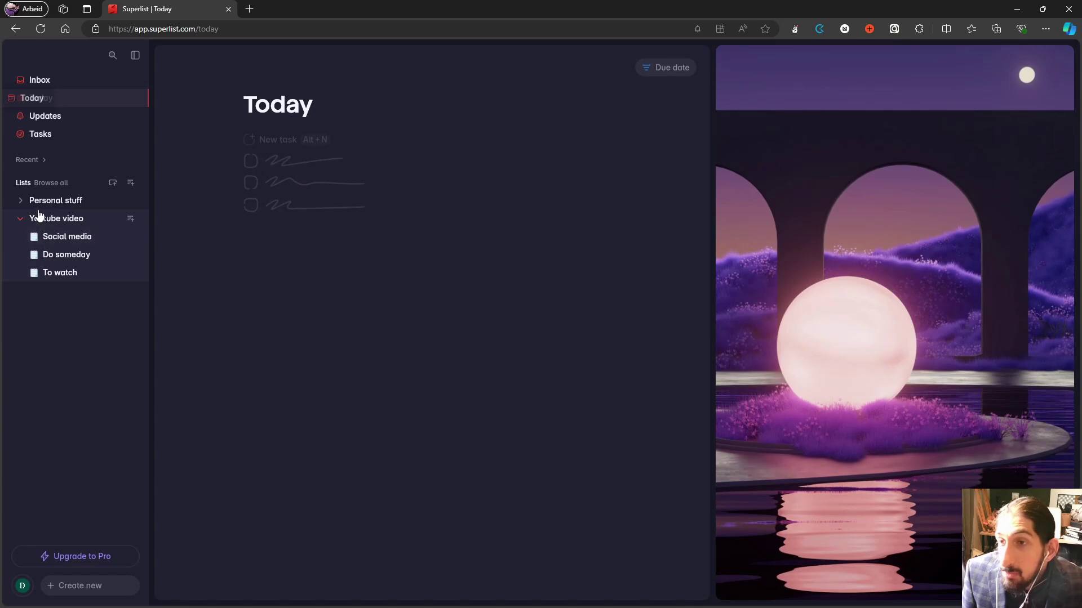
left_click(69, 241)
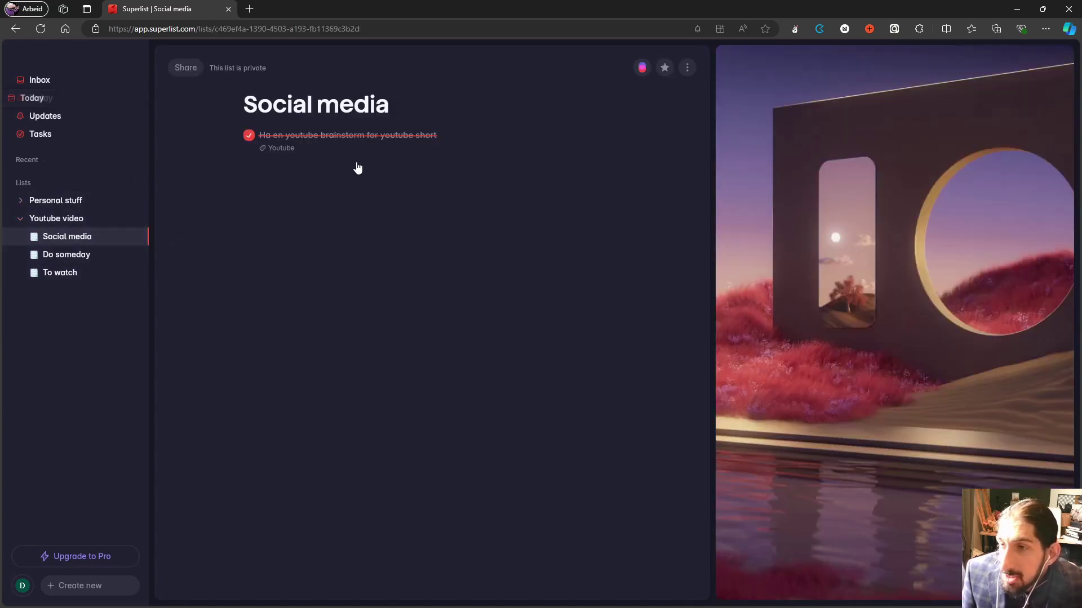
left_click(547, 138)
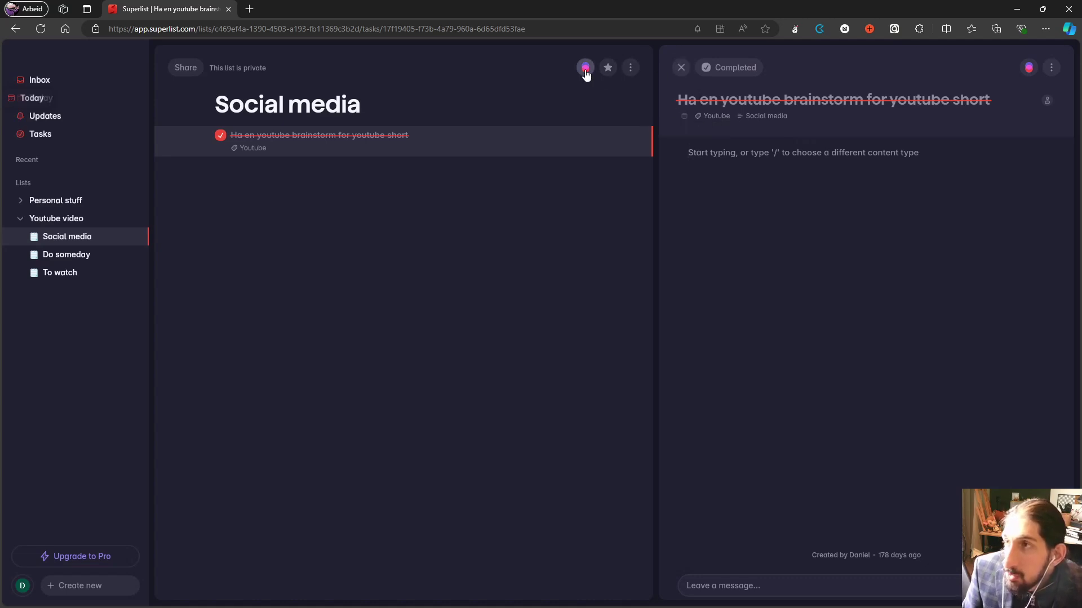
left_click(680, 67)
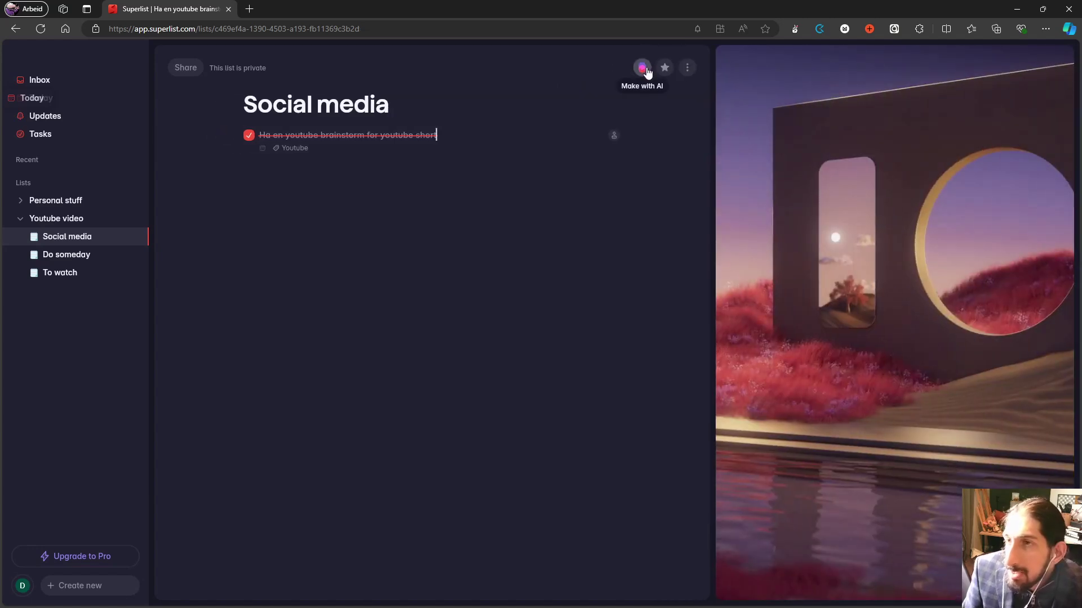
left_click(643, 69)
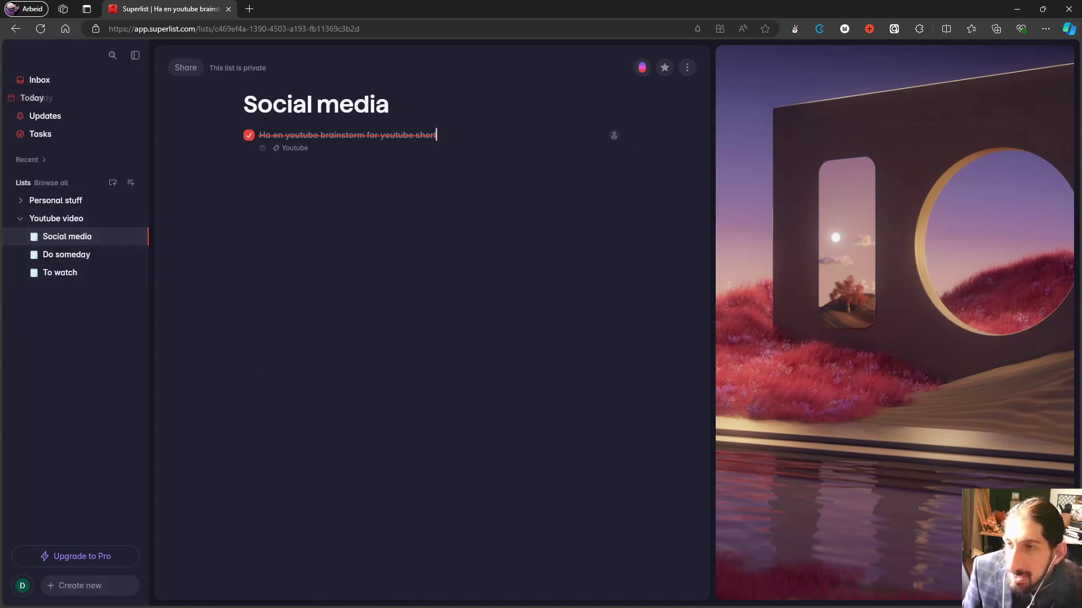
Collapse the Youtube video folder and view the Grocieries list inside the Personal stuff folder
left_click(20, 219)
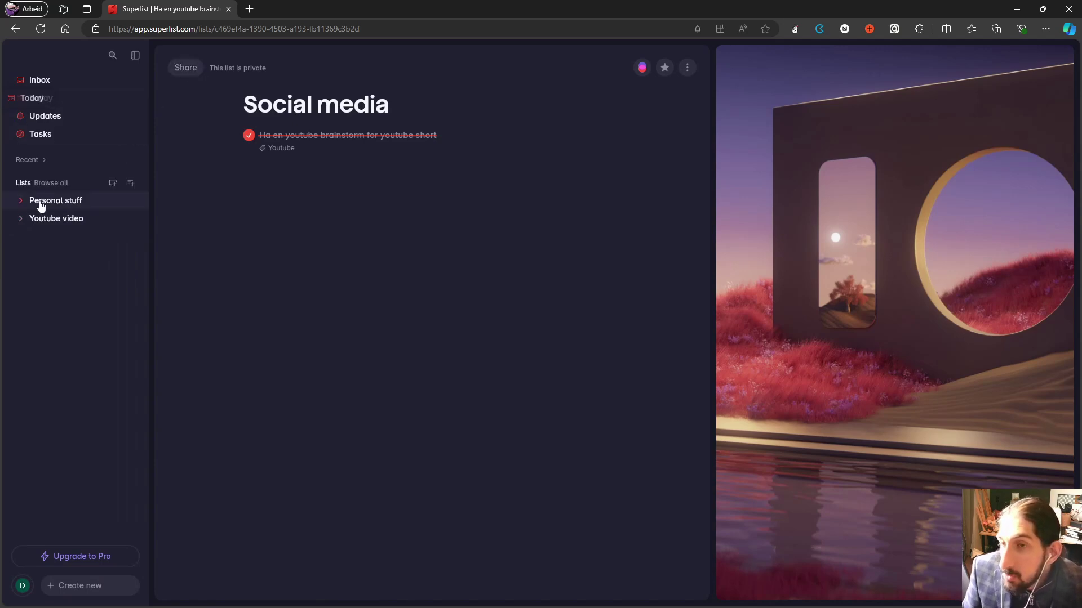
left_click(22, 202)
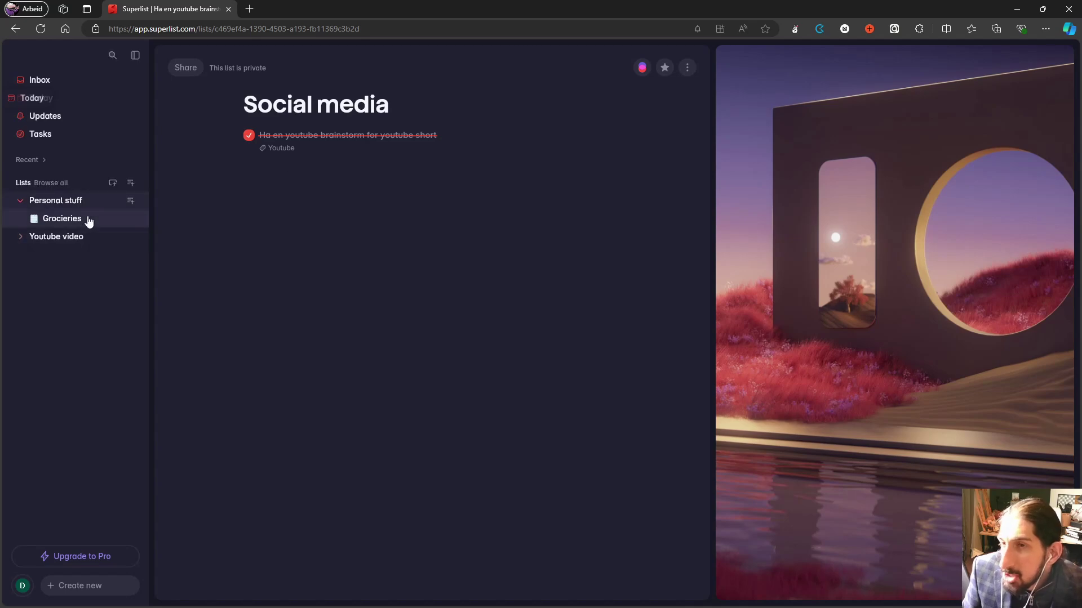
left_click(79, 220)
left_click(22, 203)
Open the details of the task "Rydde plass og organisere stationary" in the Youtube video folder's Do someday list
left_click(20, 219)
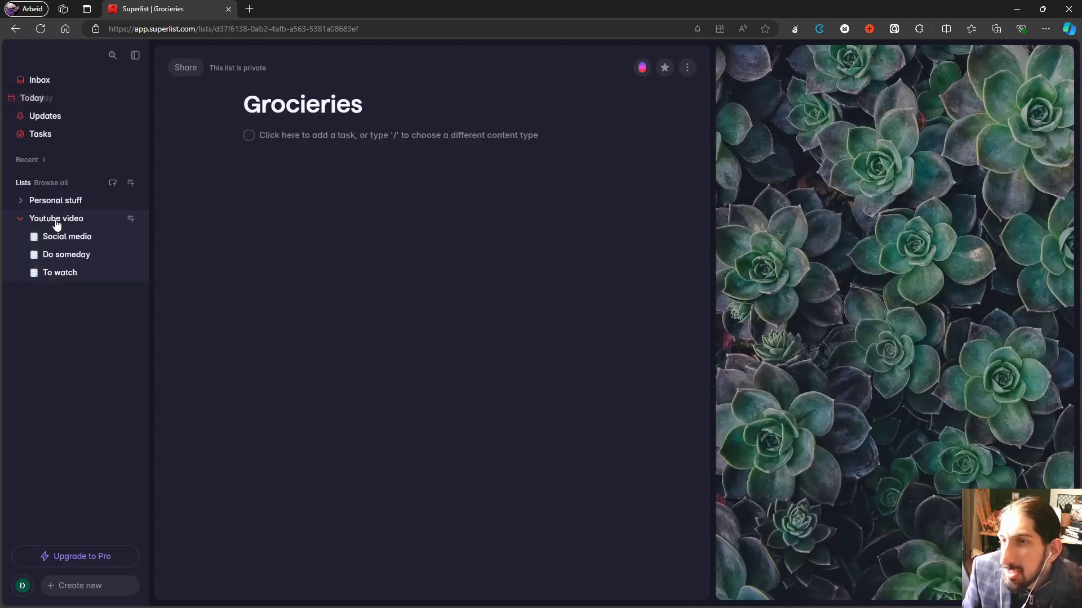
left_click(53, 237)
left_click(68, 254)
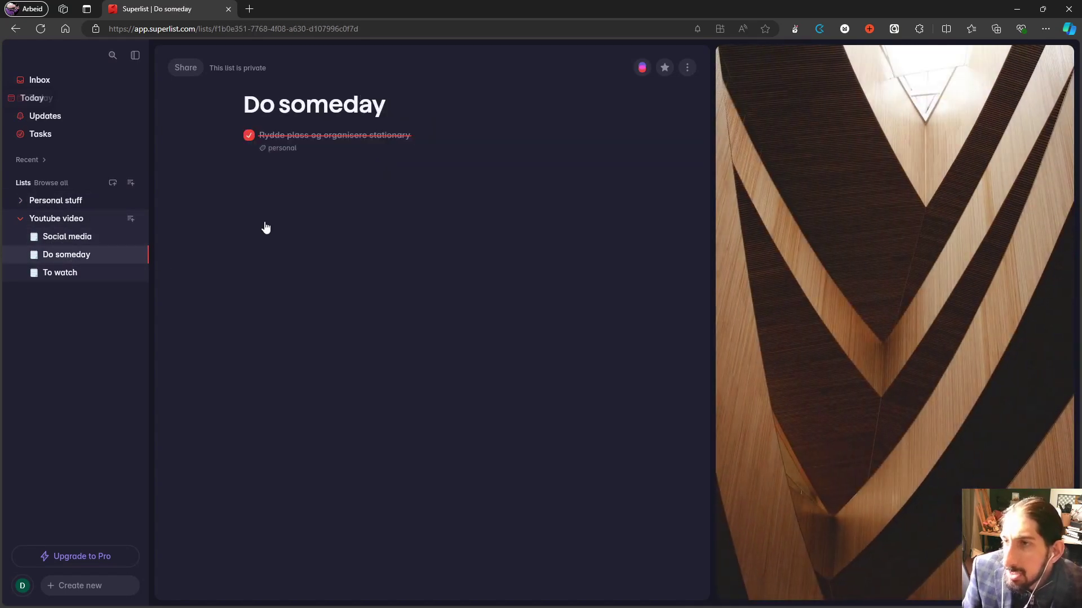
left_click(420, 139)
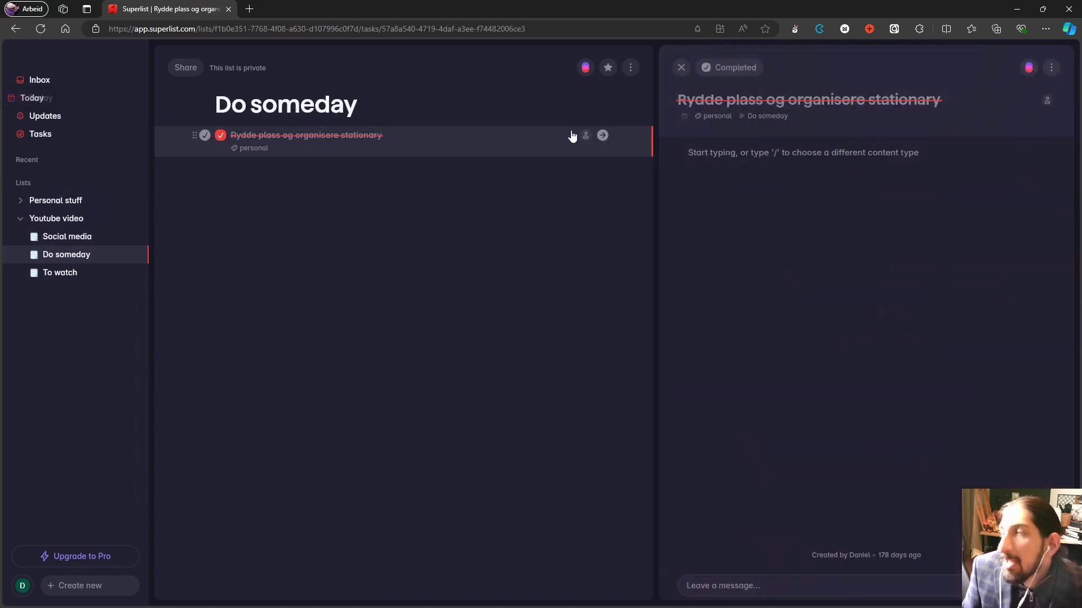
Add the paragraphs "jfrketnjrk" and "grkgkrjkgæ" to the open task's notes
left_click(705, 155)
type("jfrketnjrk")
key("Return")
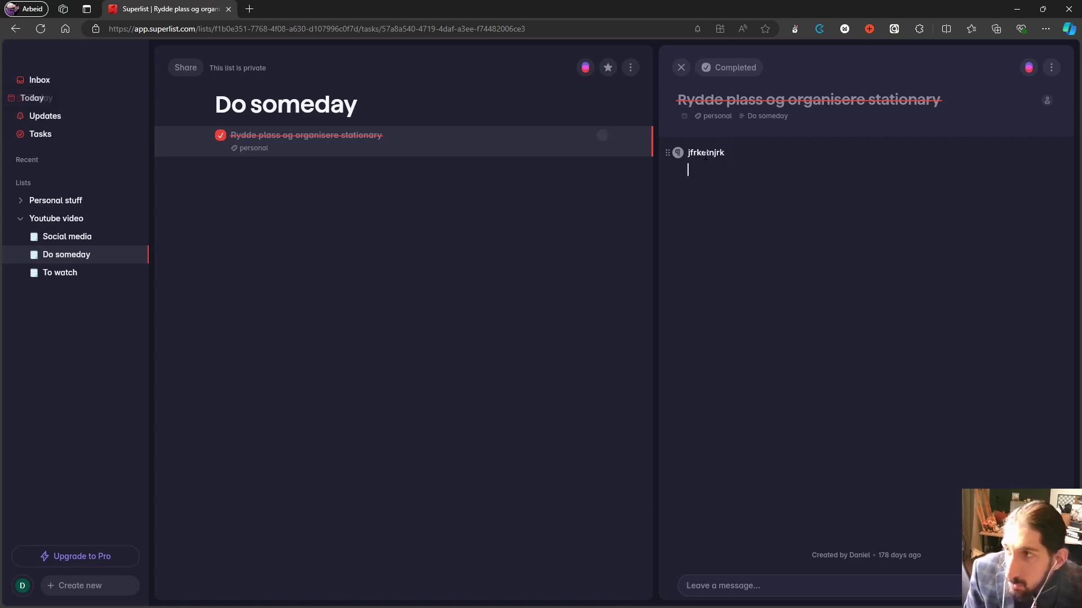
type("grkgkrjkgæ")
key("Return")
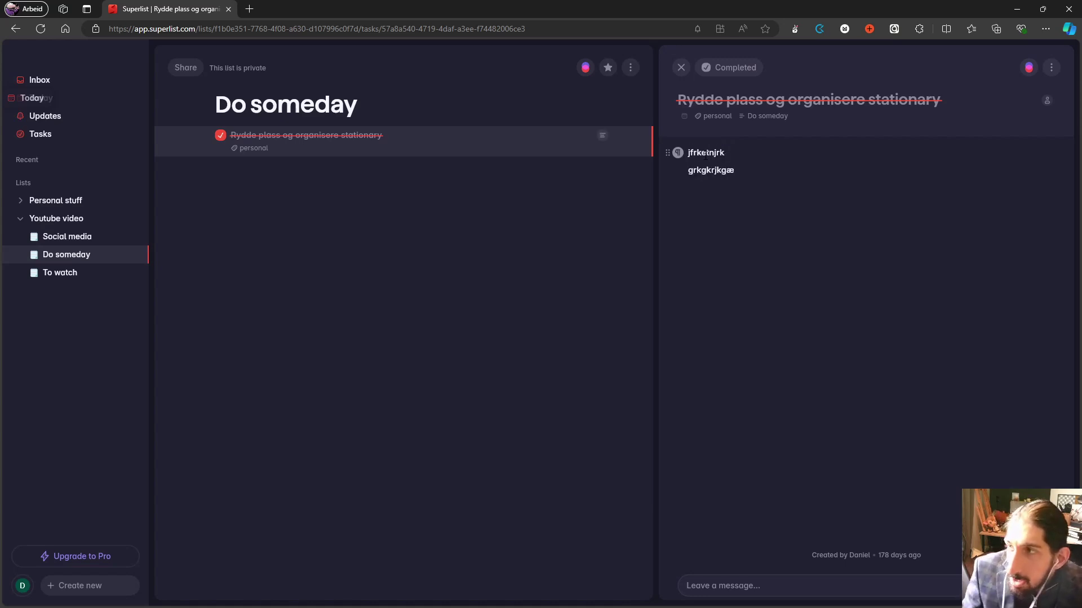
Insert a Task block below the two note paragraphs and enter "fjkgfjkjgfkjkfjg" as its text
type("/")
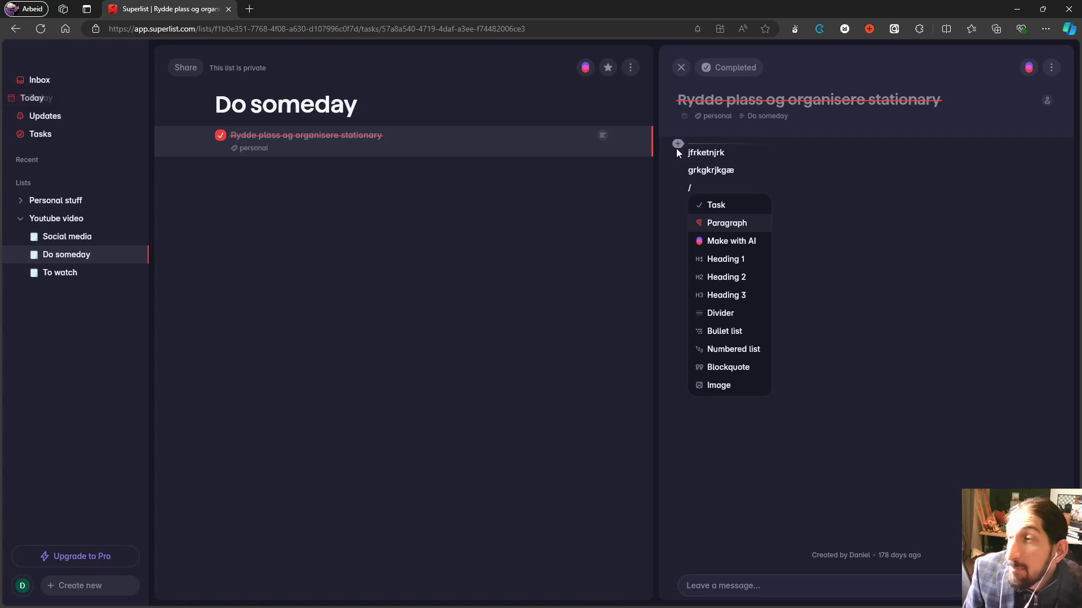
key("Down")
key("Down")
key("Down")
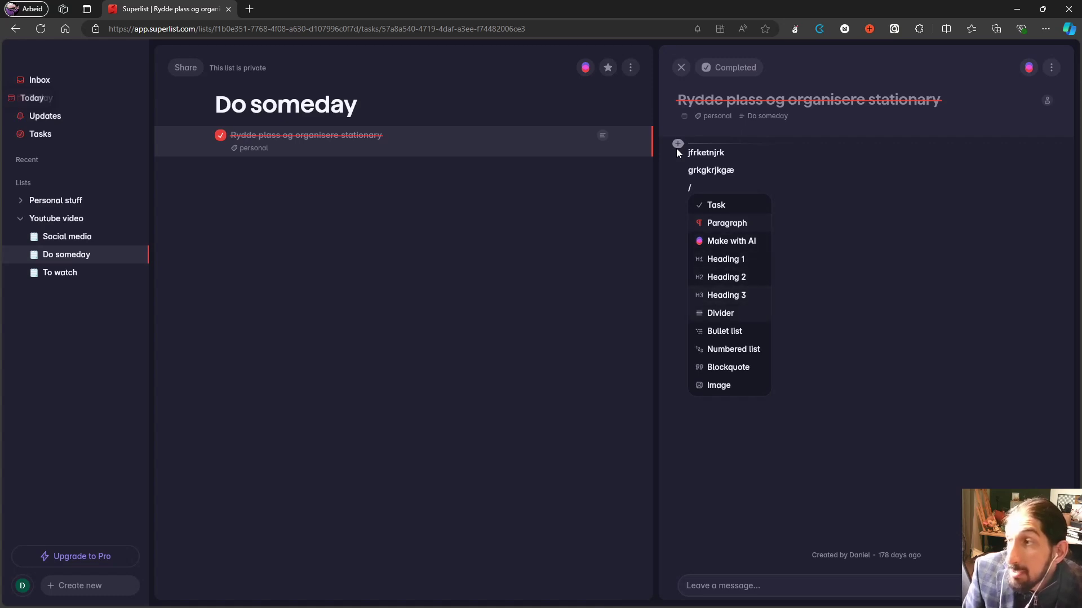
key("Up")
key("Up")
key("Up")
key("Up")
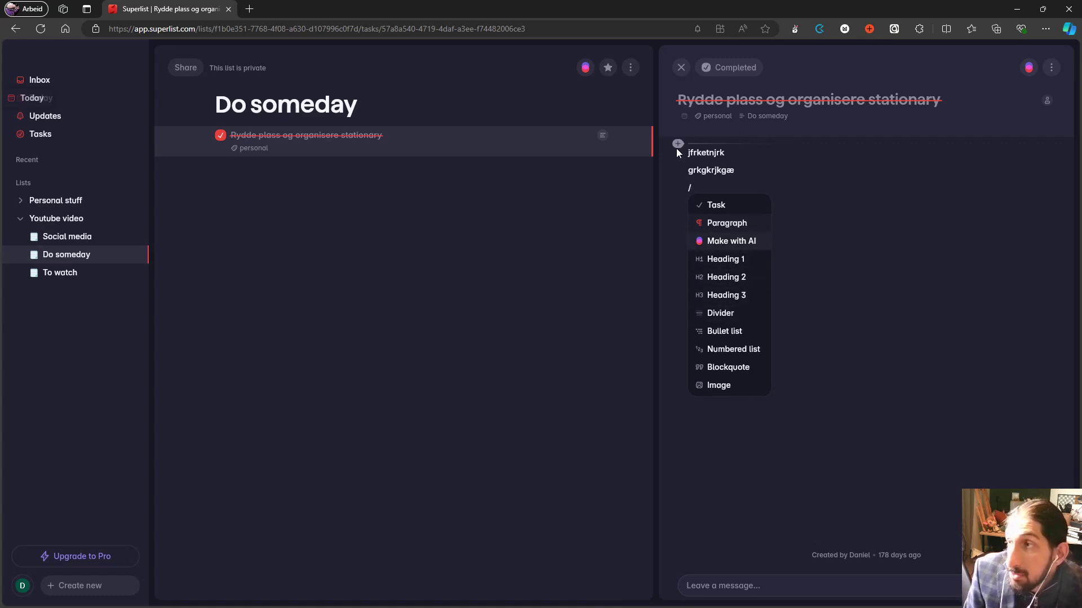
key("Up")
key("Up")
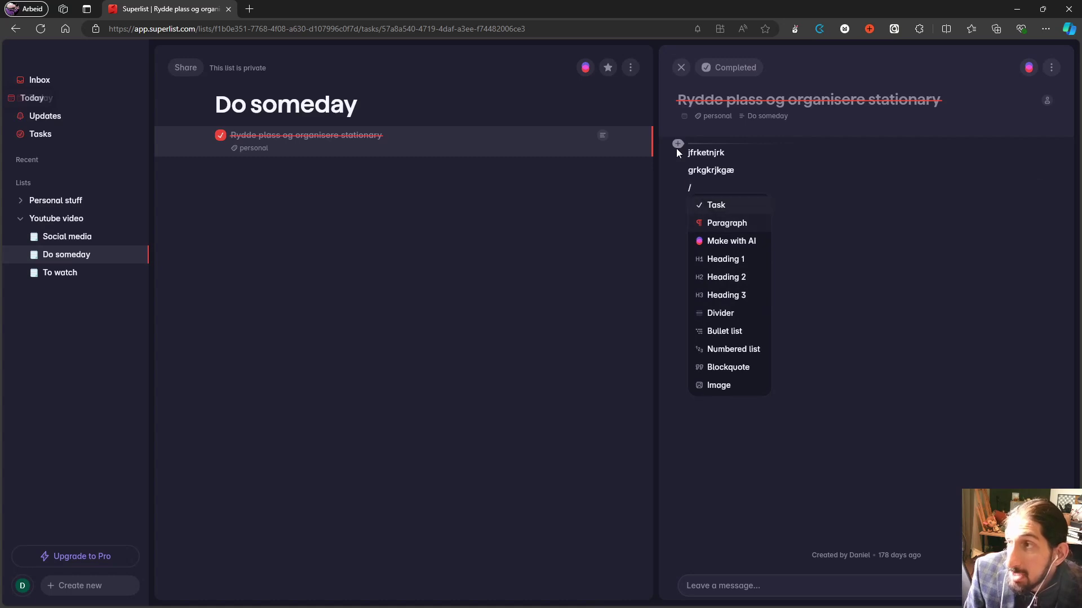
key("Return")
type("fjkgfjkjgfkjkfjg")
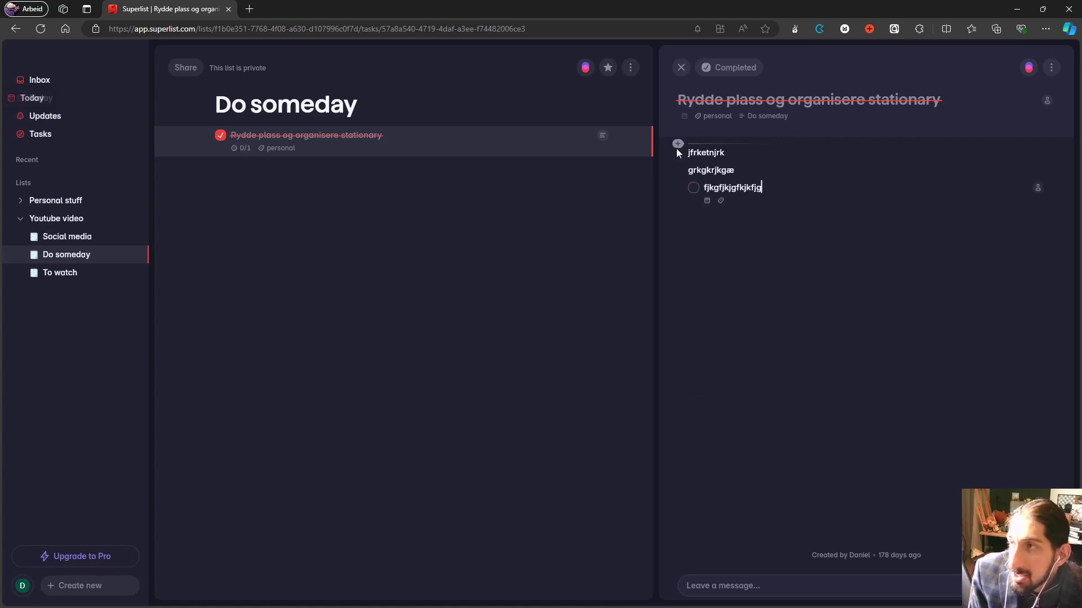
Add a second subtask "fkmglkfklmglgf" below the first one in the open task
key("Return")
type("fkmgl")
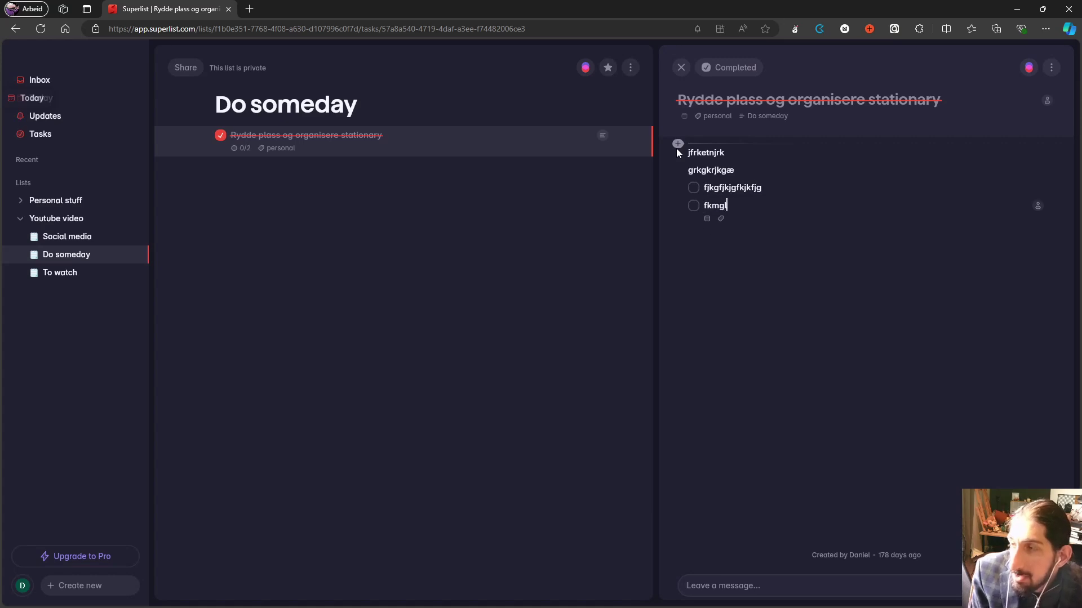
type("kfklmglgf")
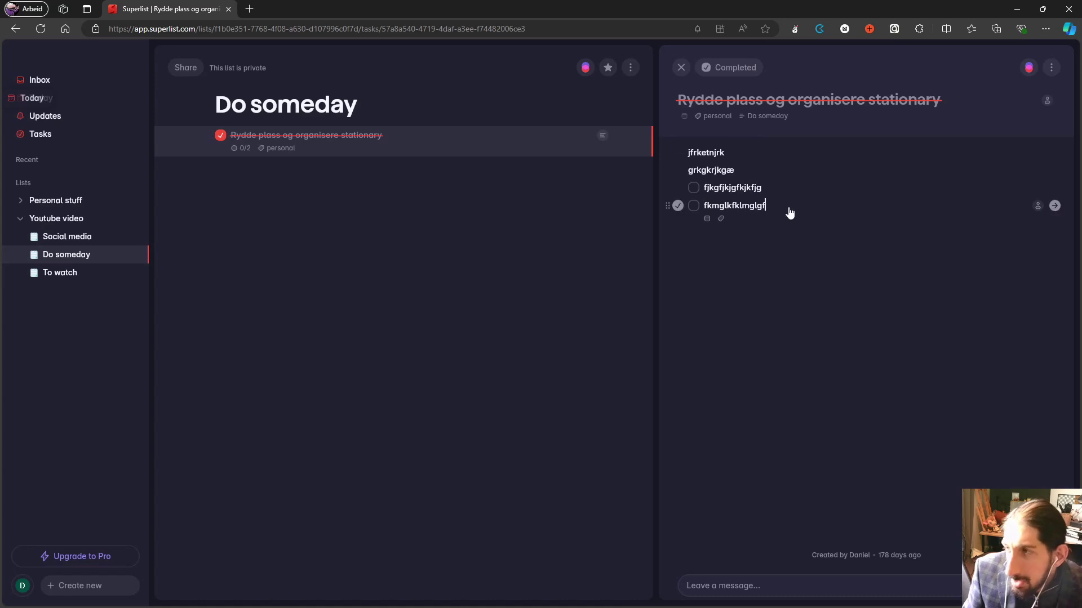
View the details of the subtask "fkmglkfklmglgf" and close both the subtask and its parent task
left_click_drag(769, 206, 749, 204)
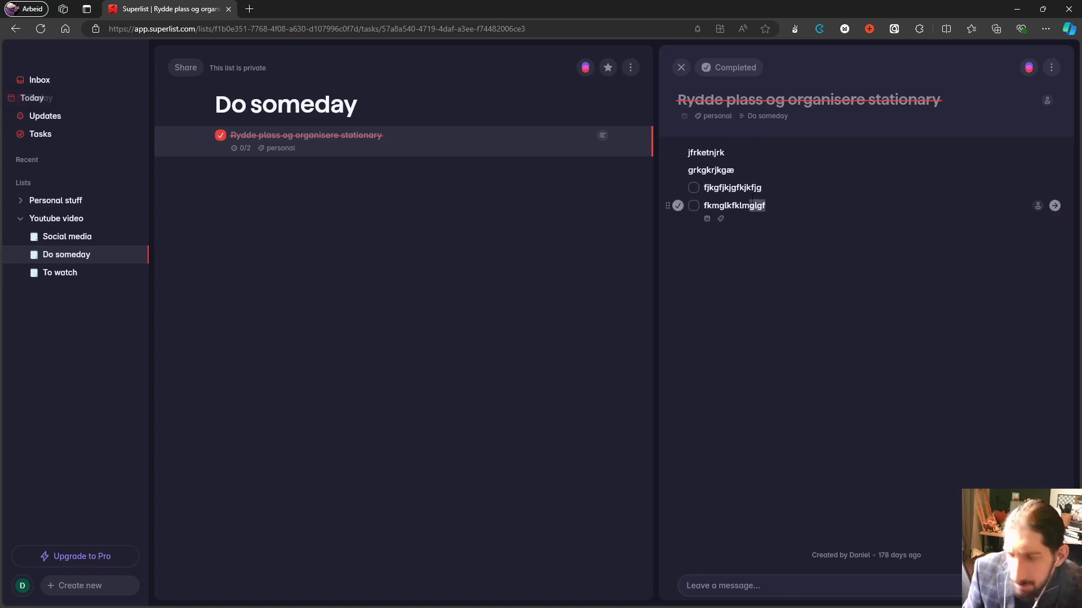
left_click(785, 206)
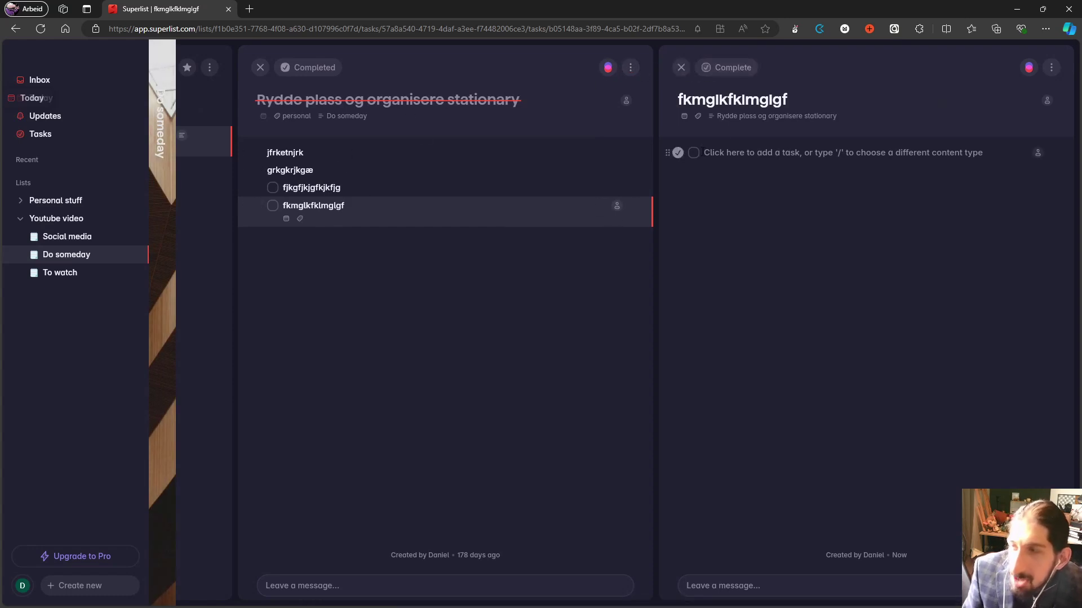
left_click(681, 68)
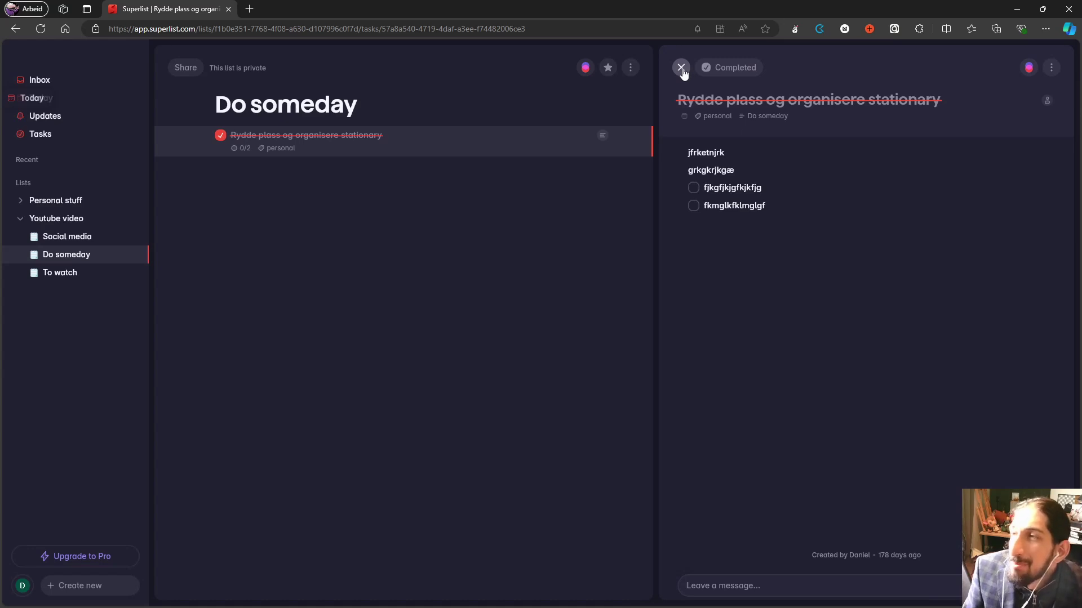
left_click(681, 67)
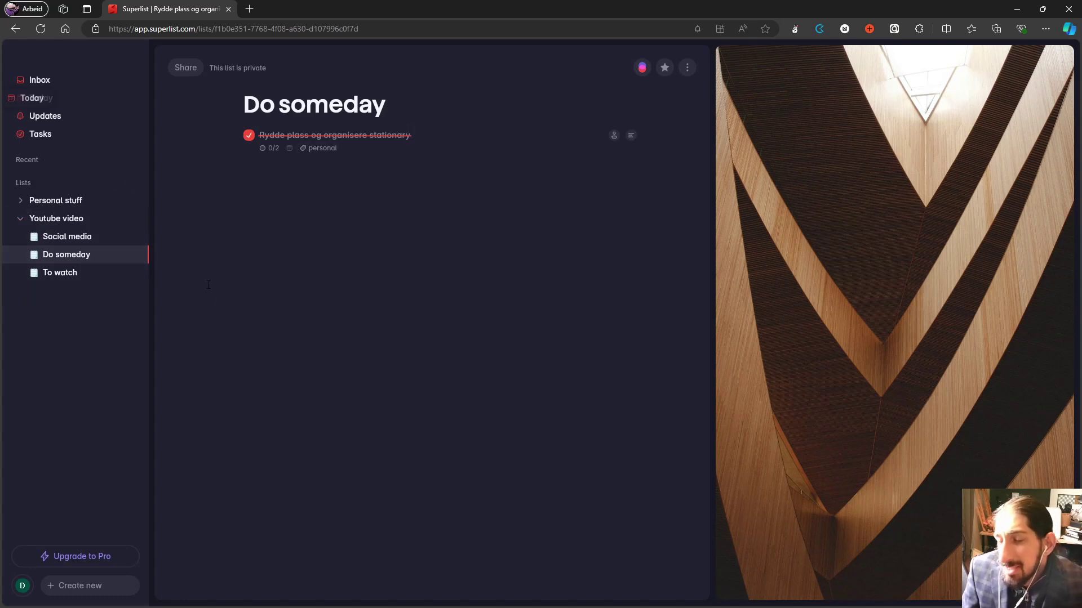
Compare the monthly and yearly pricing of the Pro Personal upgrade and close the offer
left_click(103, 563)
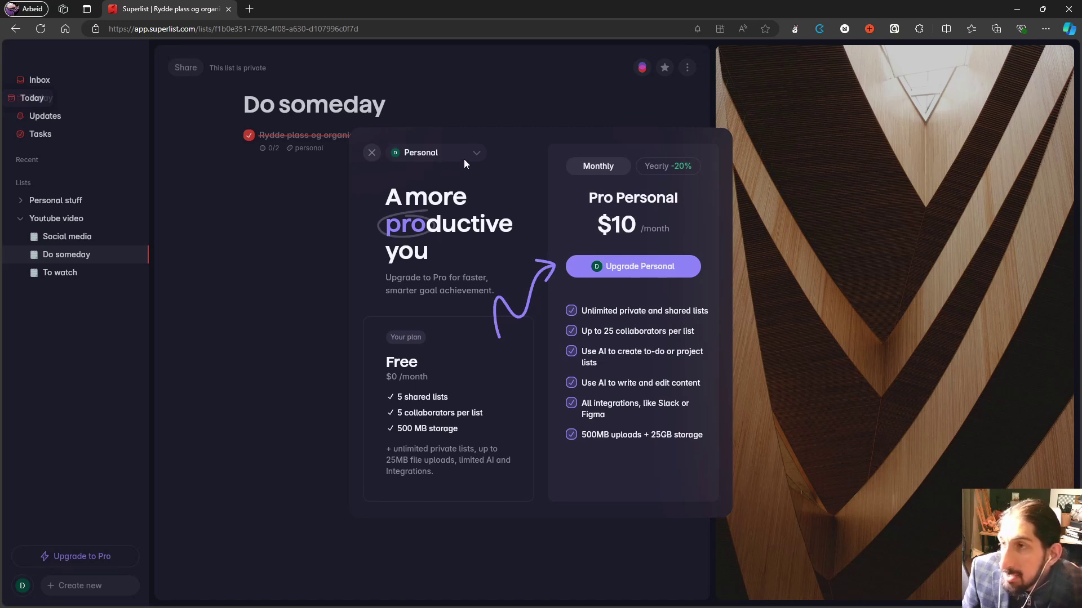
left_click(667, 166)
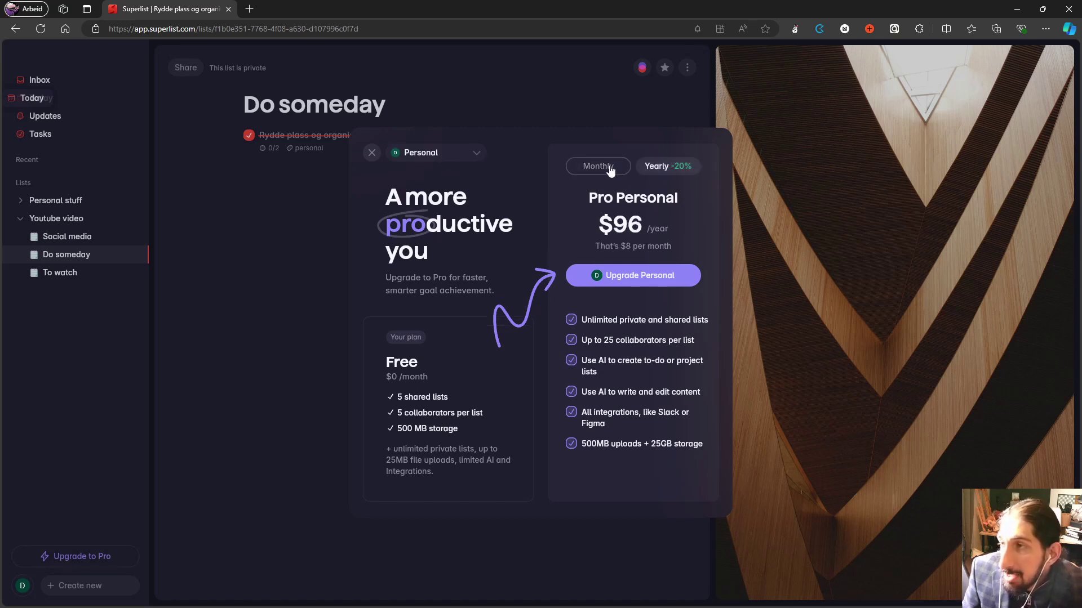
left_click(610, 168)
left_click(671, 169)
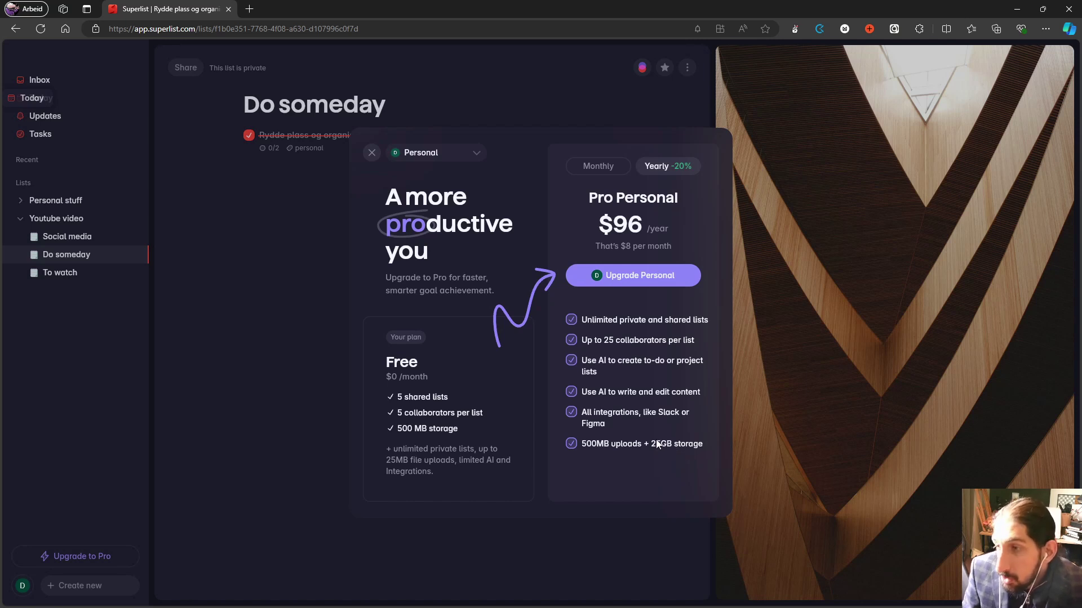
left_click(598, 166)
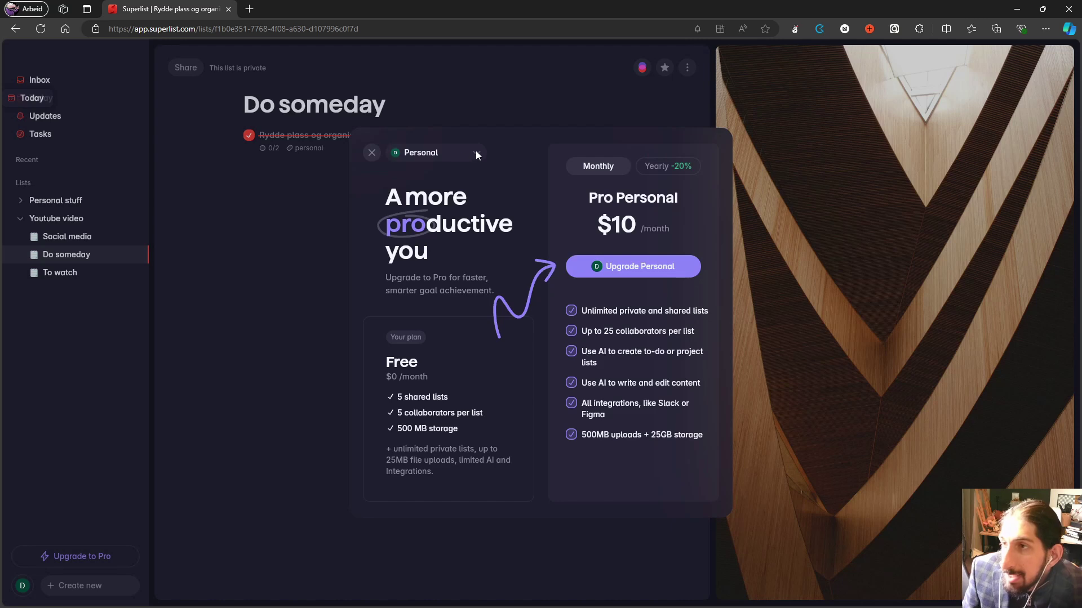
left_click(370, 152)
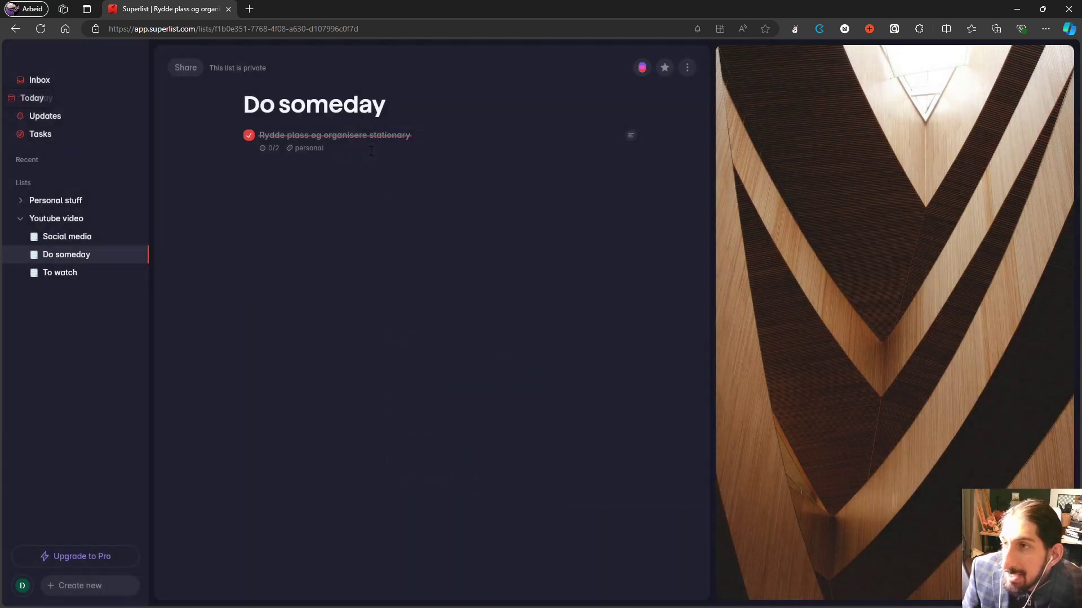
left_click(68, 556)
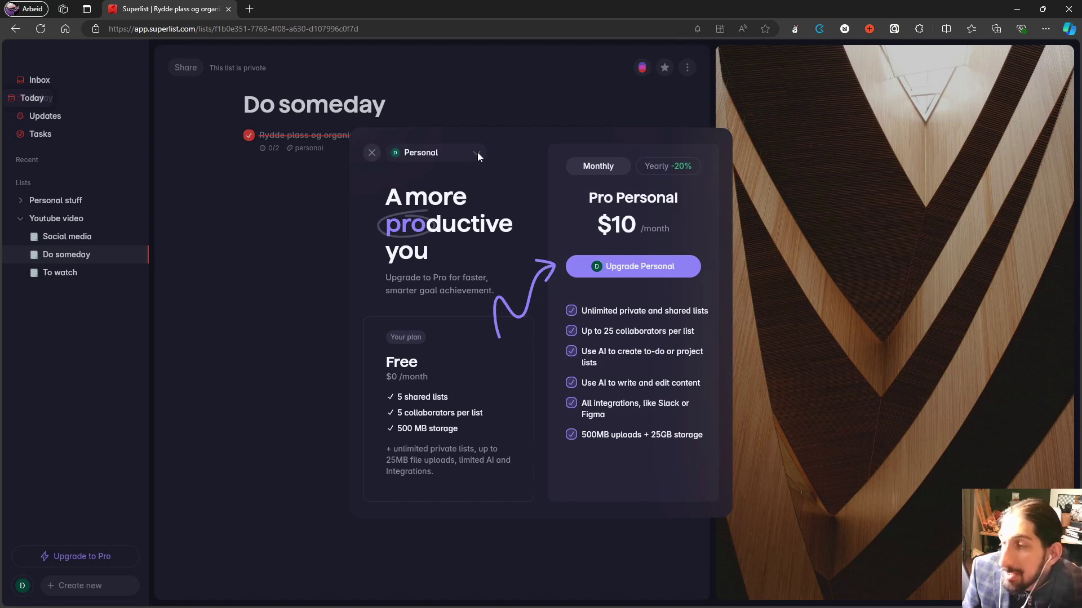
left_click(372, 153)
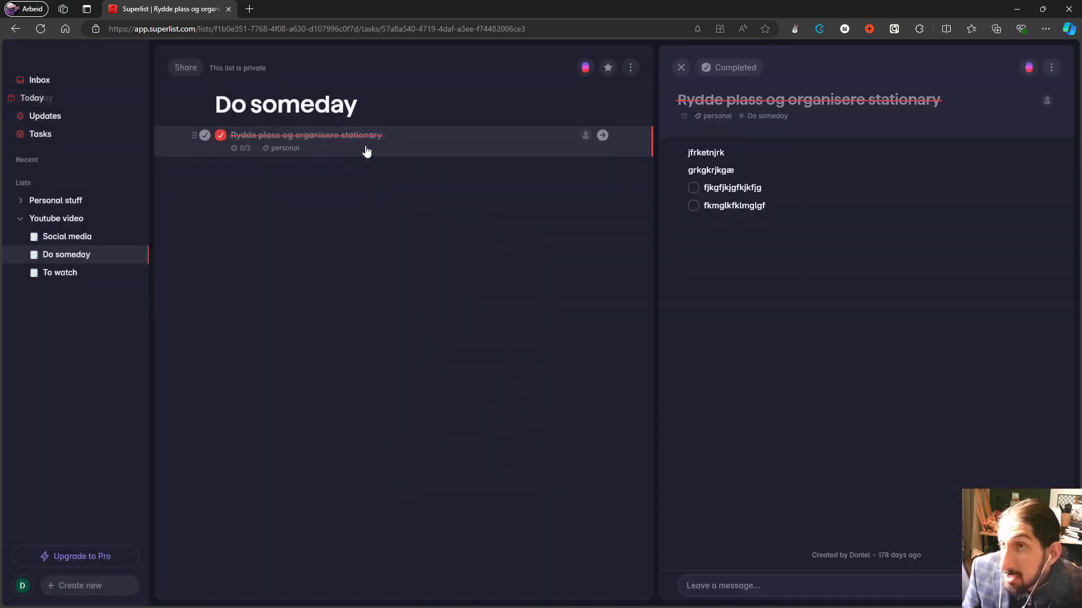
Close the task details and collapse the Youtube video folder
left_click(680, 68)
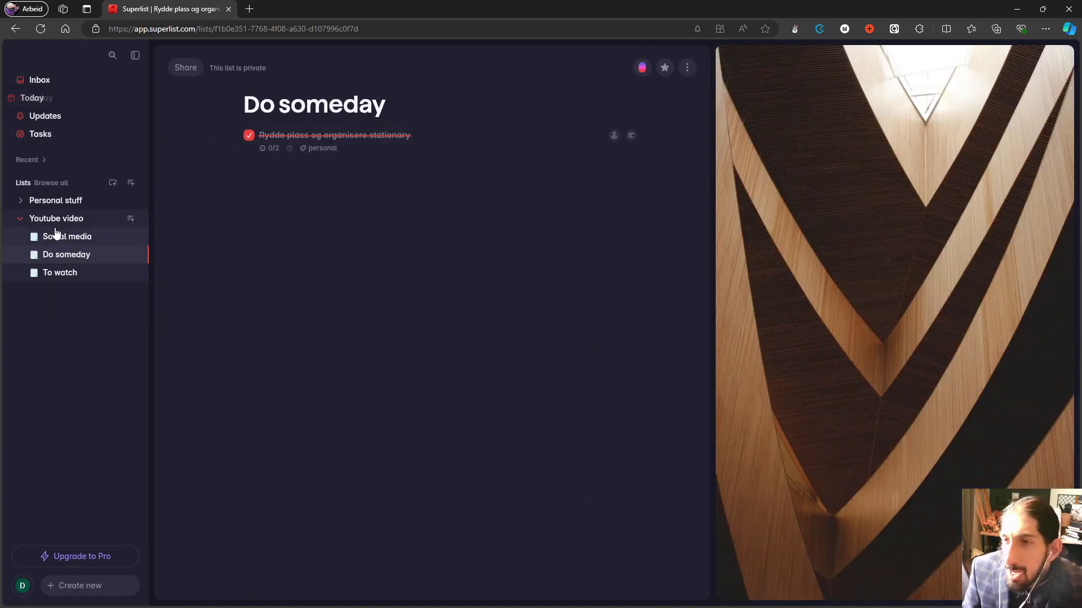
left_click(21, 219)
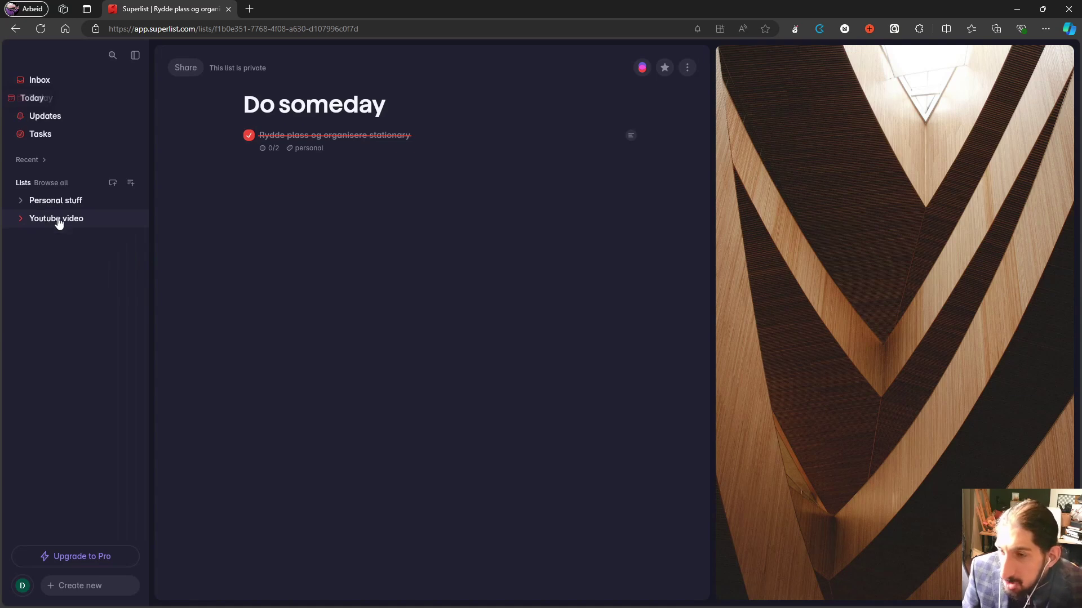
View the entry box for creating a new task and dismiss it without adding anything
left_click(85, 581)
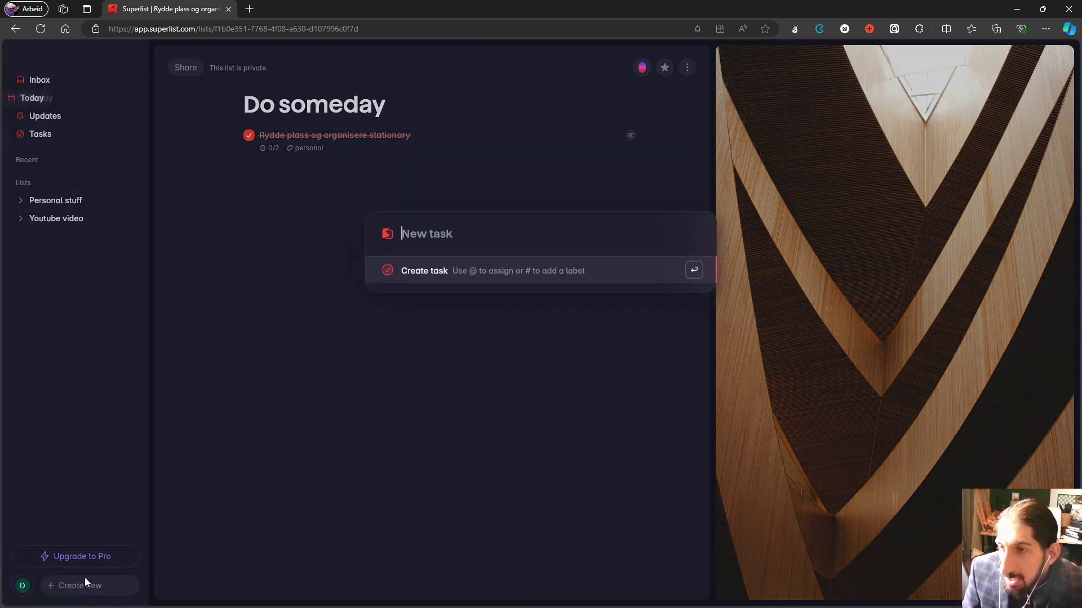
left_click(330, 382)
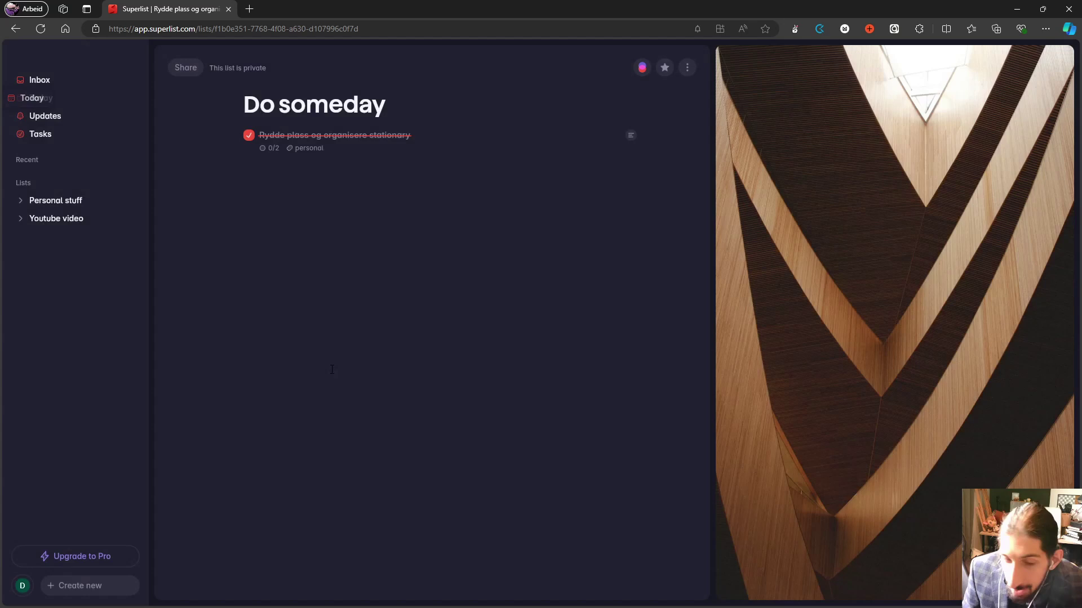
left_click(85, 585)
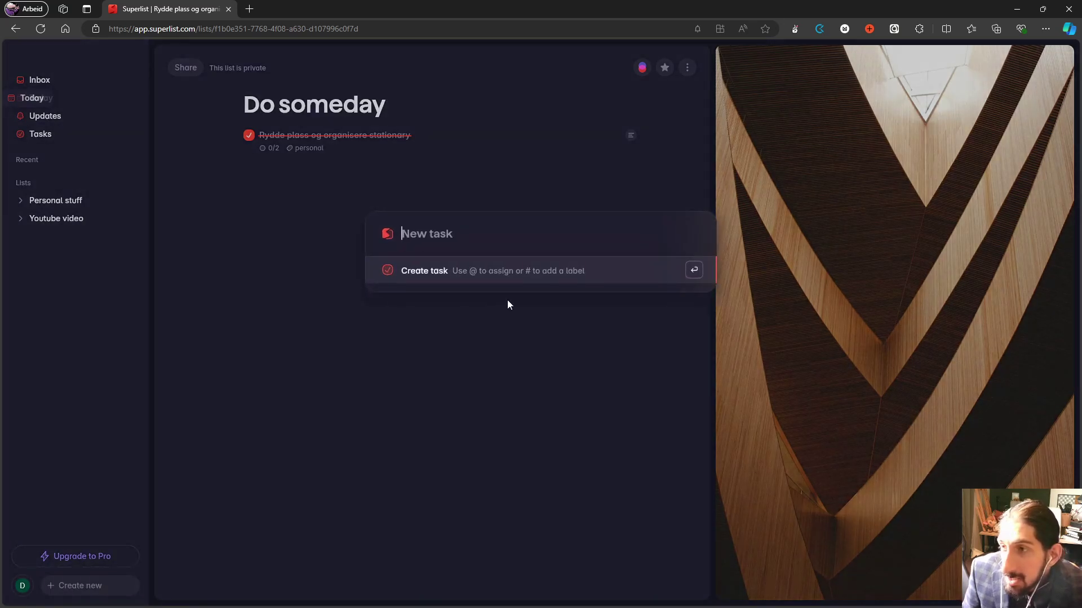
left_click(362, 205)
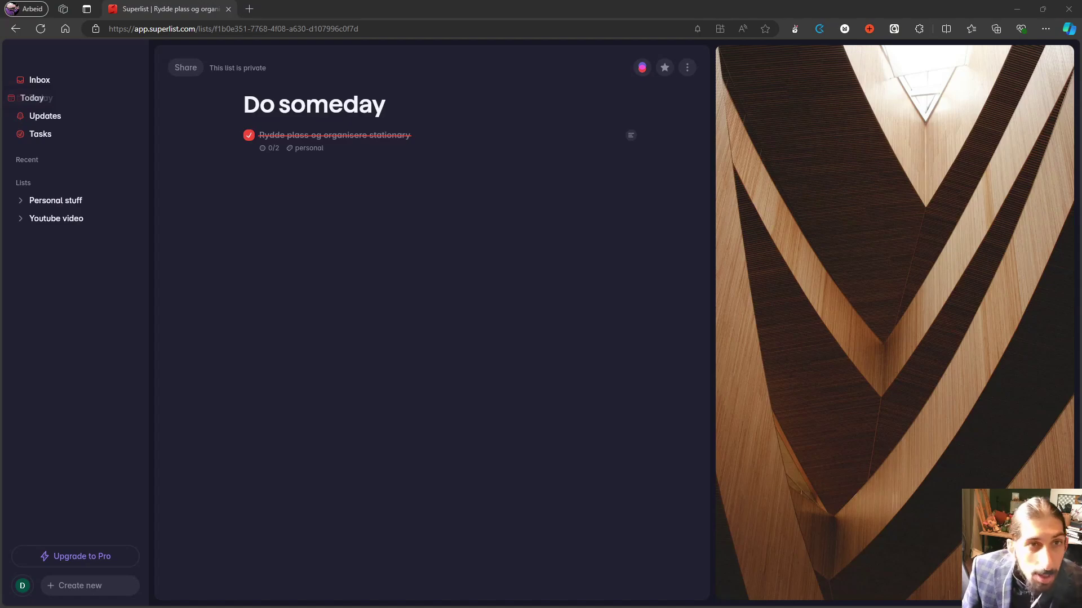
Switch to Timestripe and set the Horizons cover to the dark purple image with the pink wave
left_click_drag(423, 5, 304, 8)
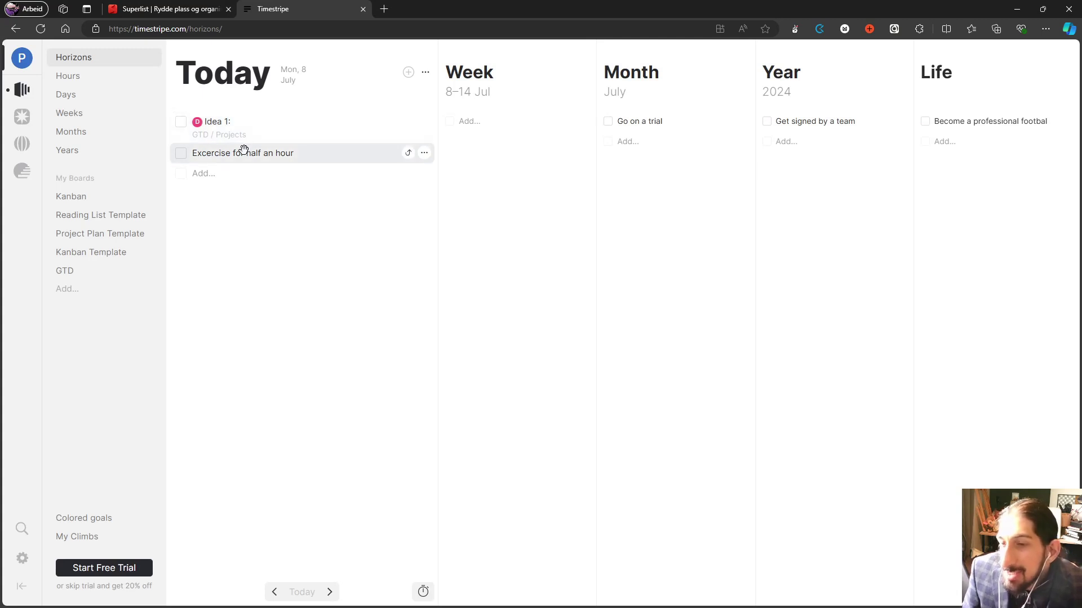
mouse_move(18, 90)
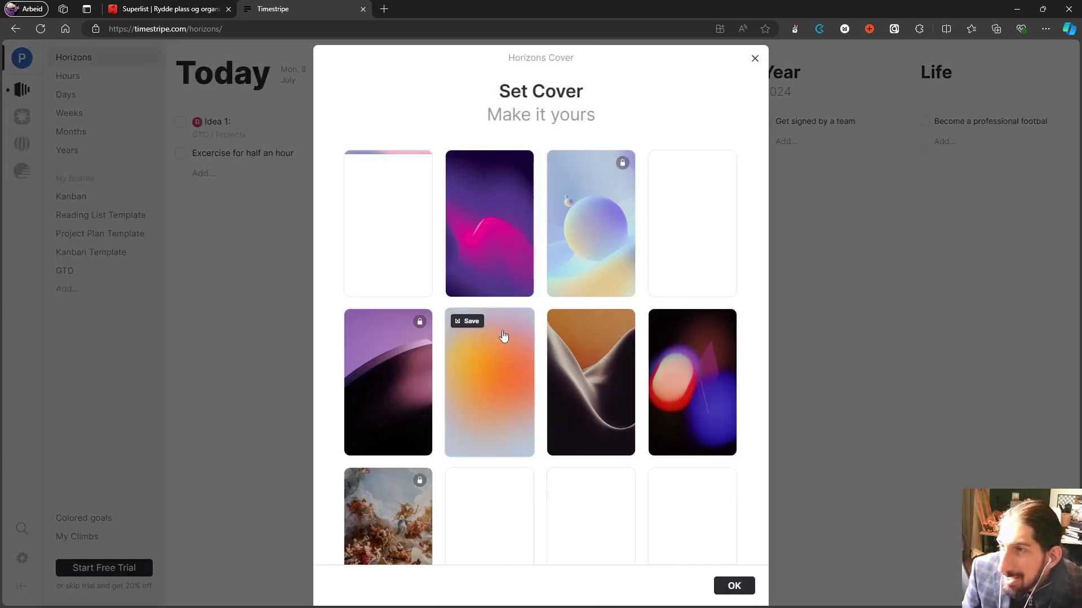
left_click(739, 588)
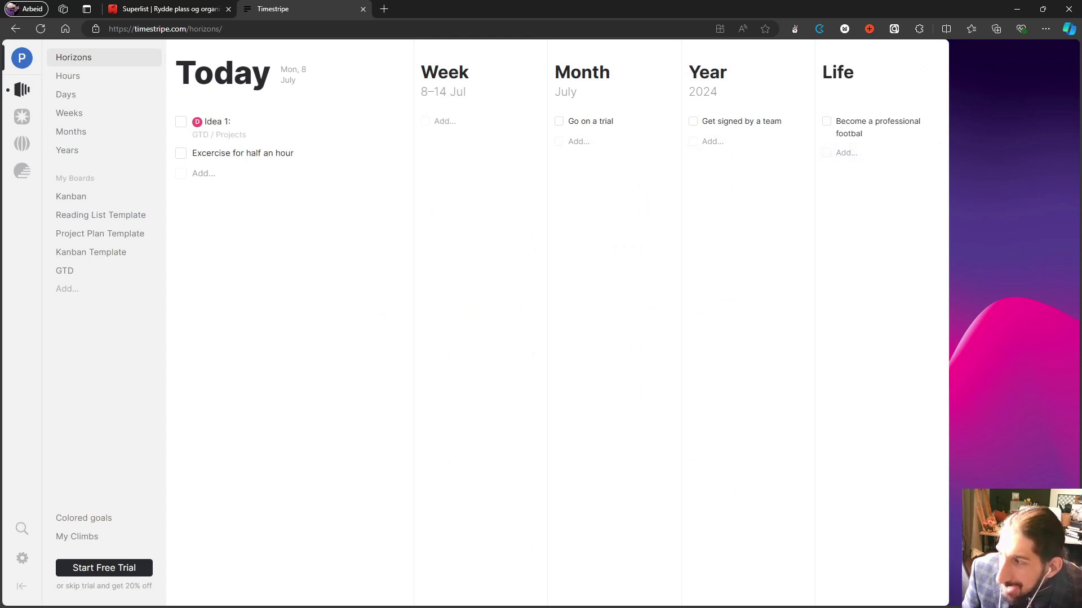
Change the Horizons cover to the orange image with dark, silky waves
left_click(1014, 226)
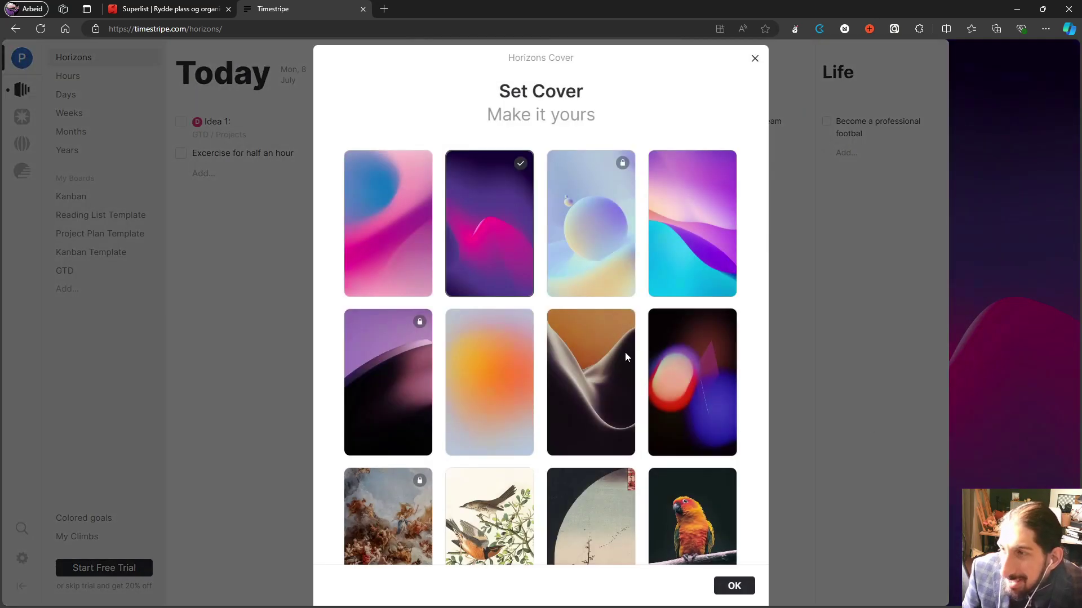
left_click(488, 395)
left_click(621, 429)
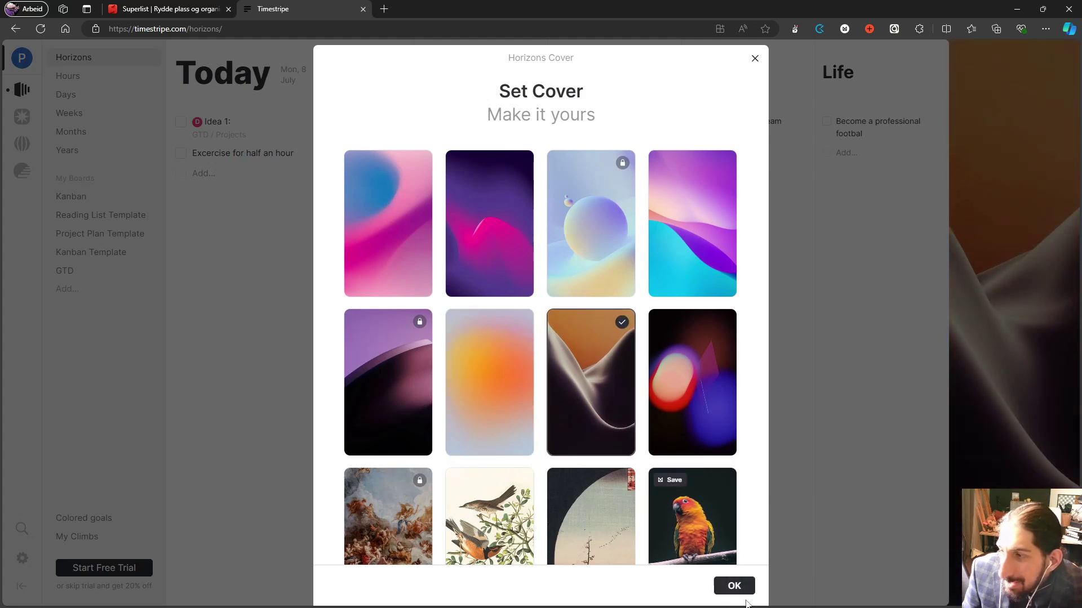
left_click(734, 586)
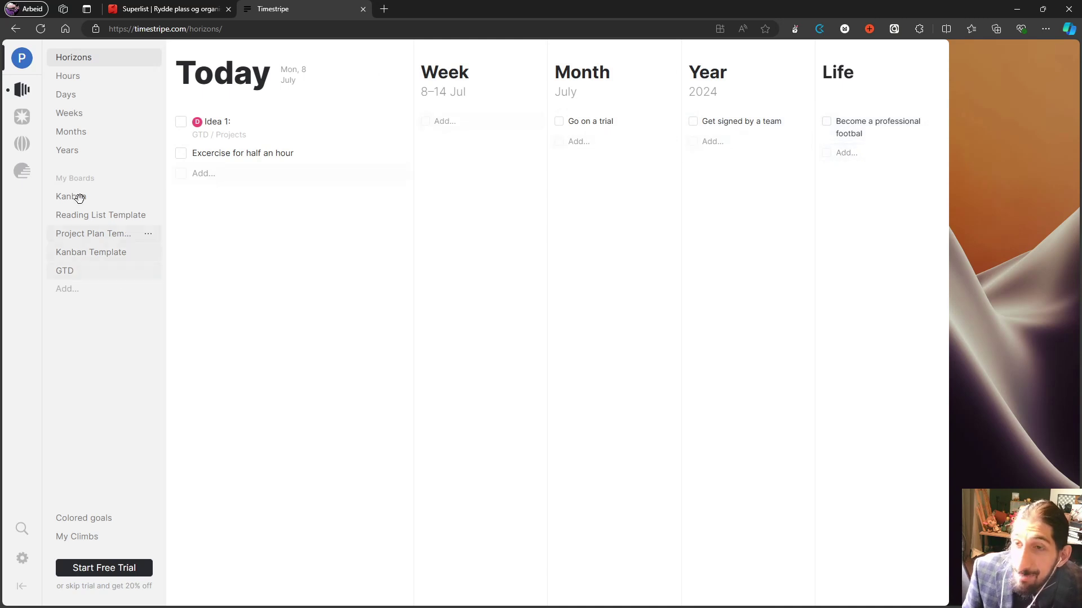
In the Hours view, move Monday's goal "Excercise for half an hour" between 01:00 and 02:00, and "Idea 1:" to 04:00
left_click(85, 76)
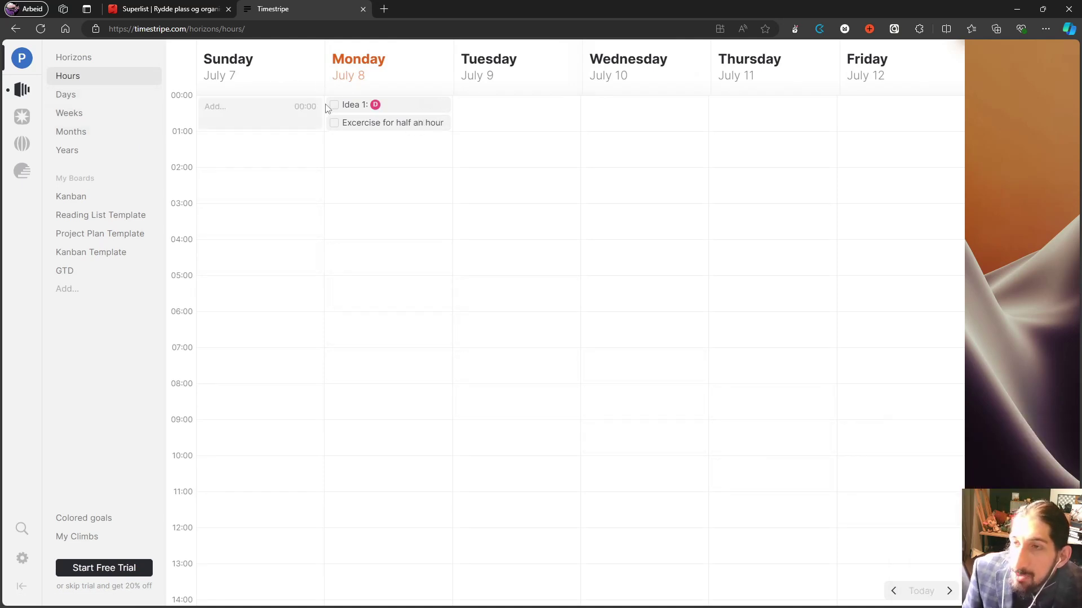
left_click(115, 57)
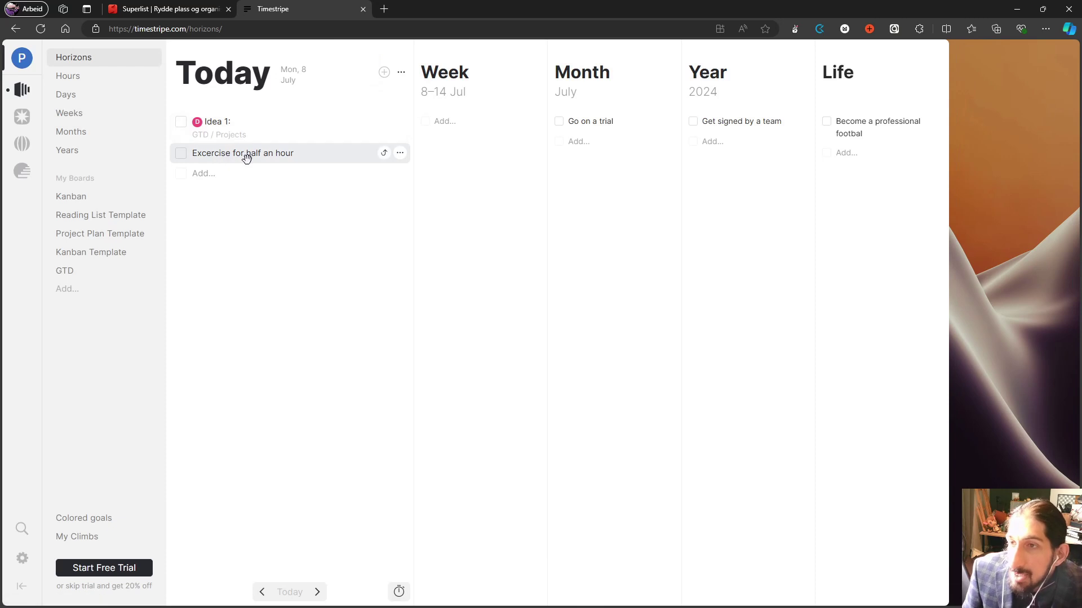
left_click(86, 76)
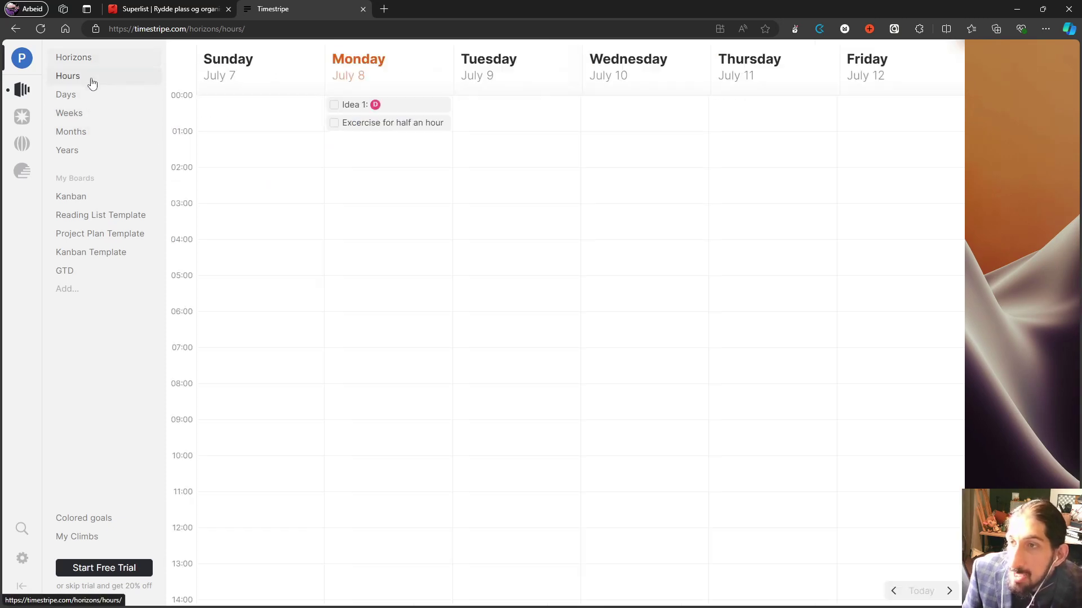
mouse_move(377, 131)
left_mouse_down()
mouse_move(360, 184)
mouse_move(377, 152)
left_mouse_up()
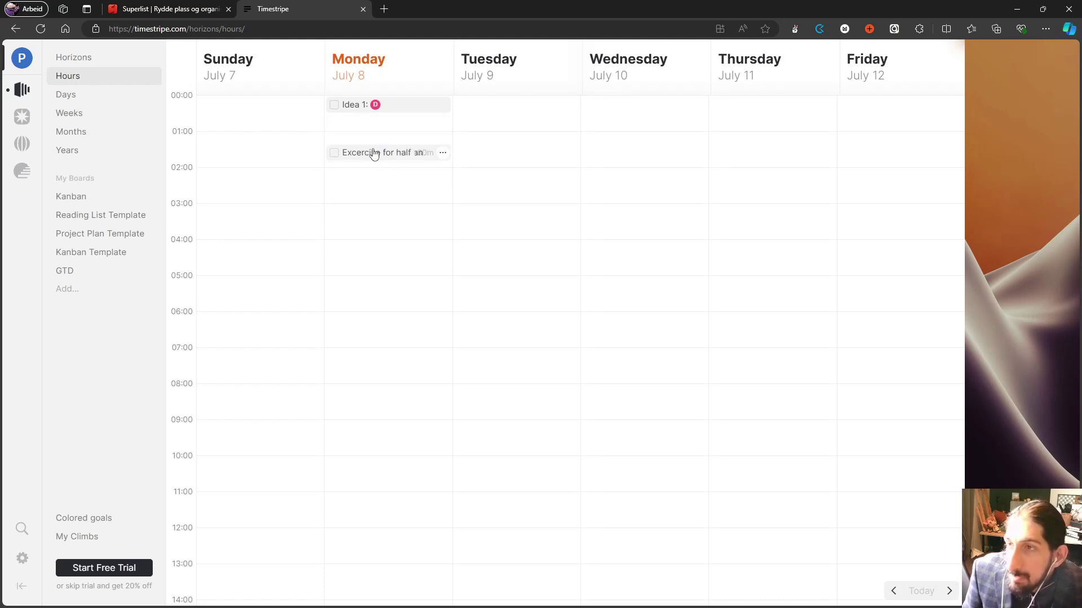
left_click_drag(377, 106, 404, 250)
Open the goal "Idea 1:" and add the description "tghlglhgølghh,øf,hløf"
left_click(405, 250)
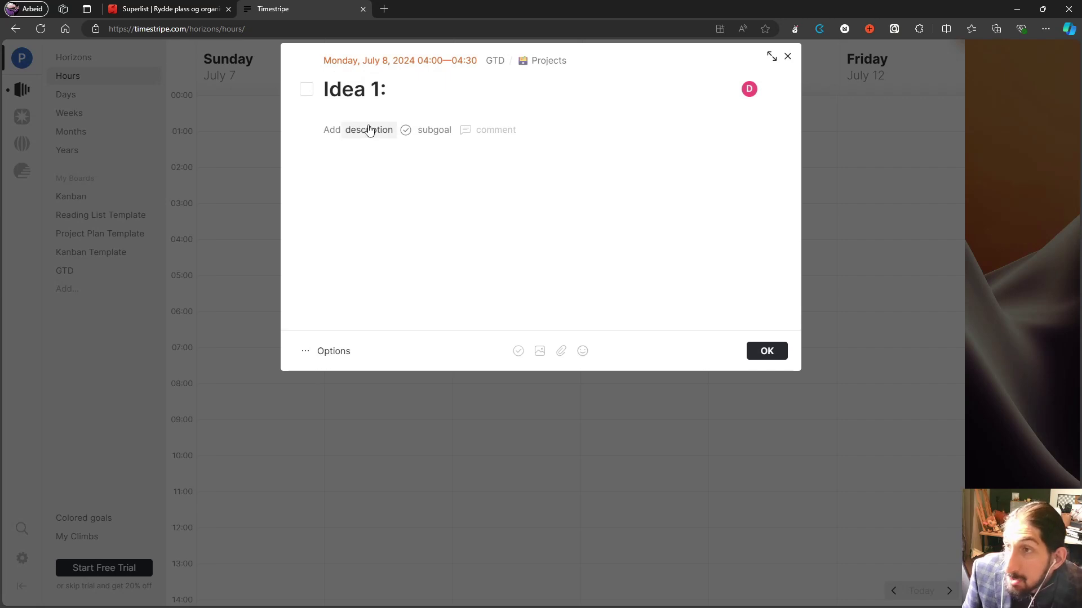
left_click(341, 131)
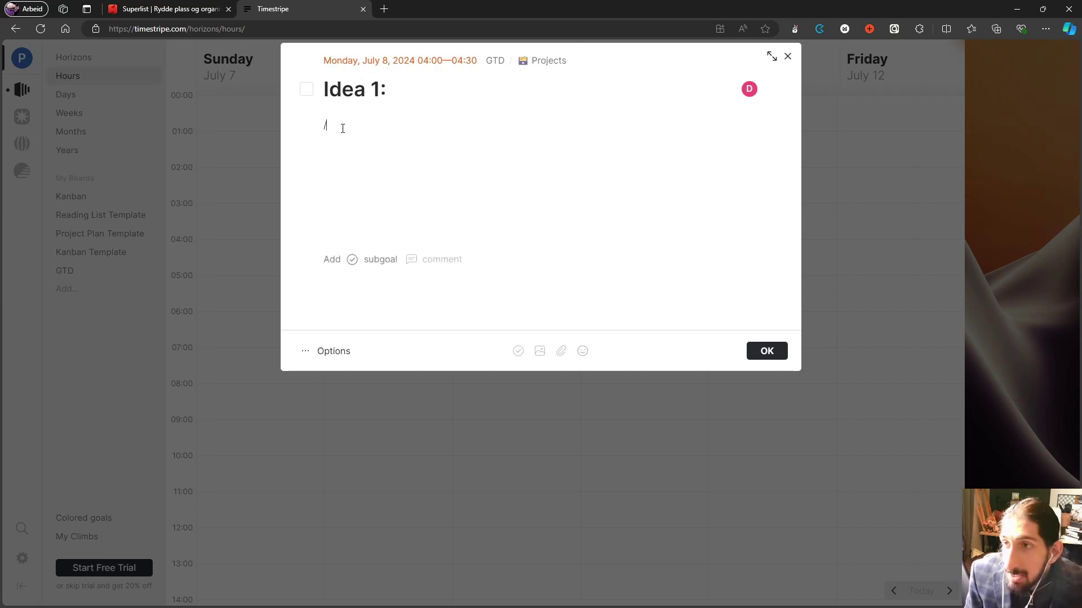
type("##")
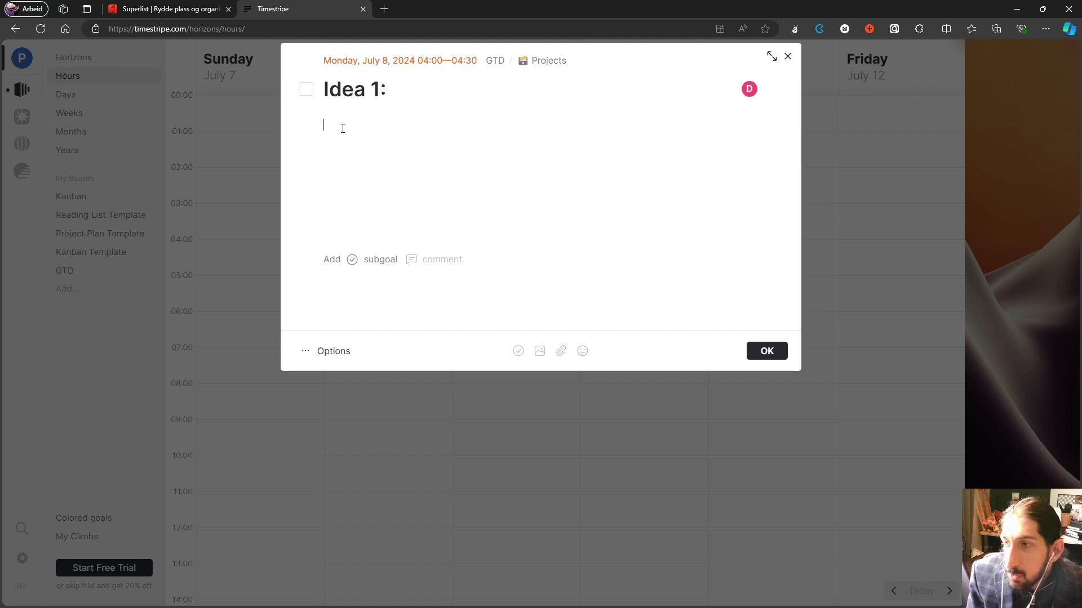
type("ølghh,øf")
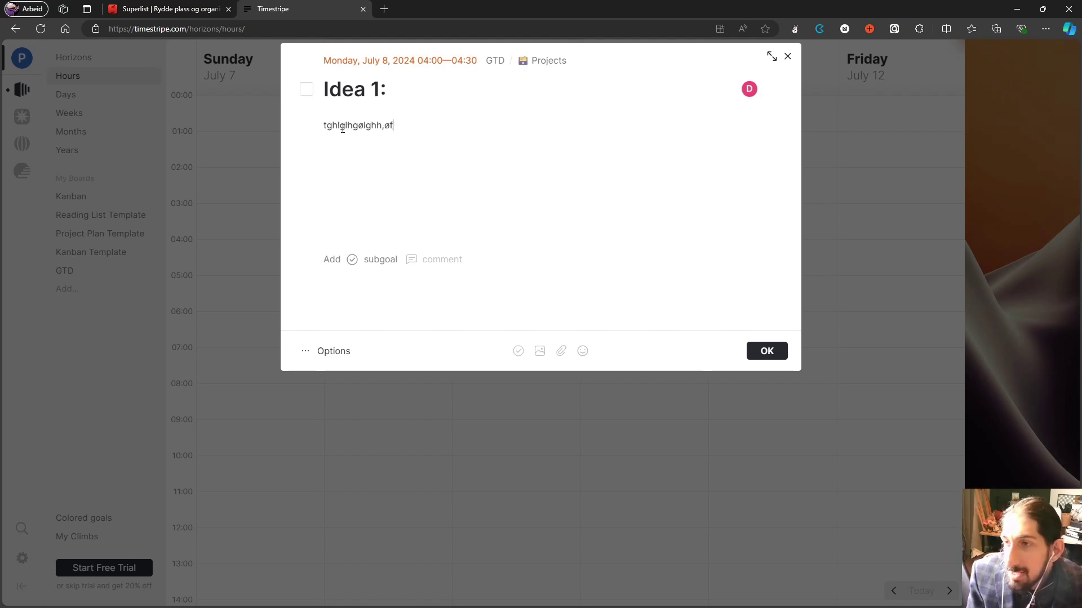
type(",hløf")
Add three subgoals to "Idea 1:", named "thfghfghg", "kljljllkjlklj" and "lilkjkljlui", and close the goal
left_click(519, 352)
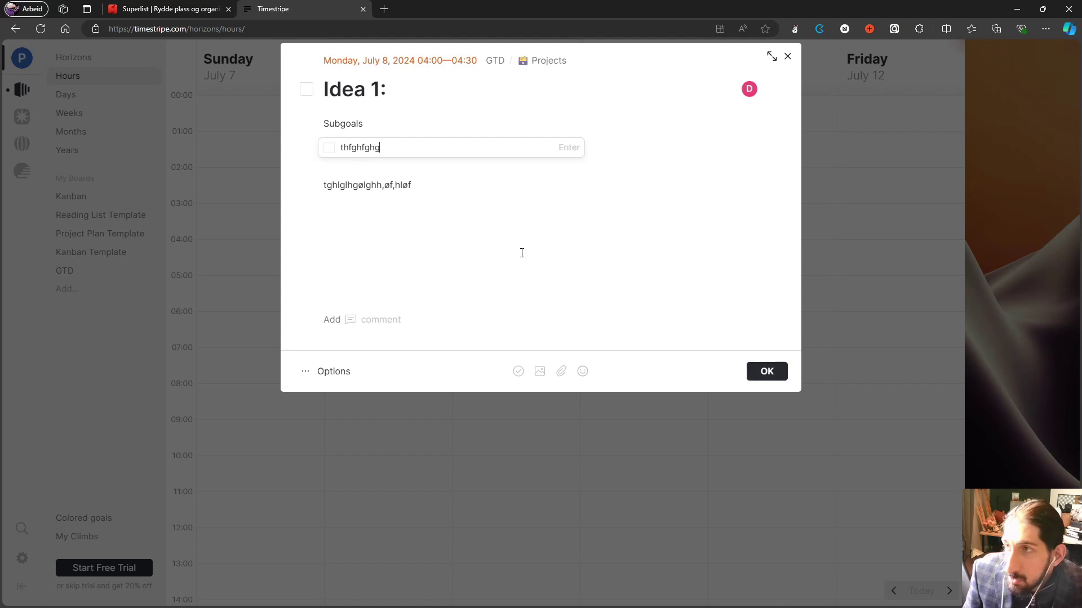
key("Return")
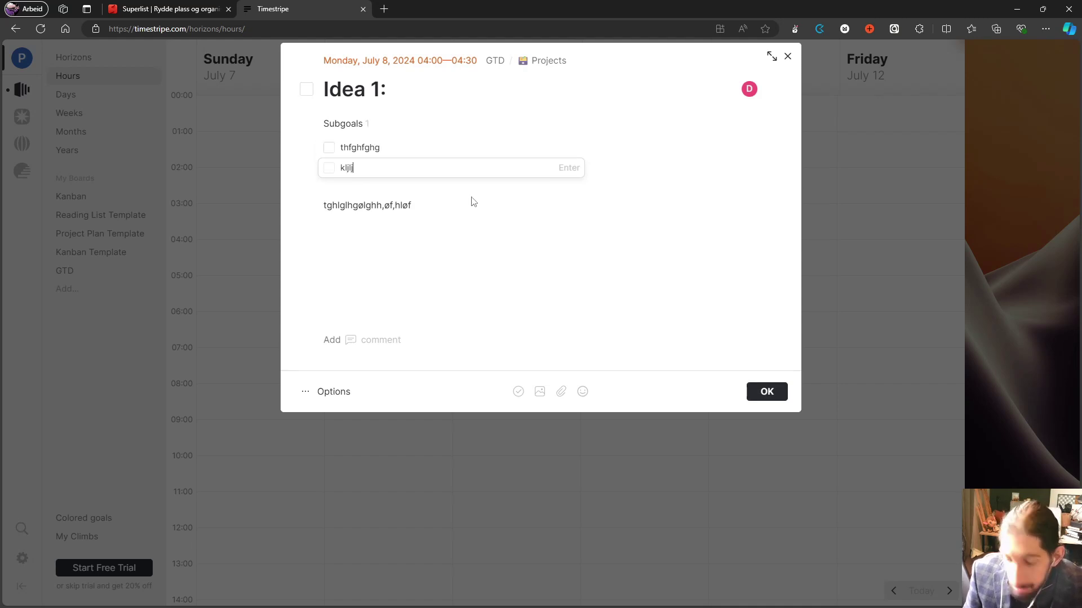
key("Return")
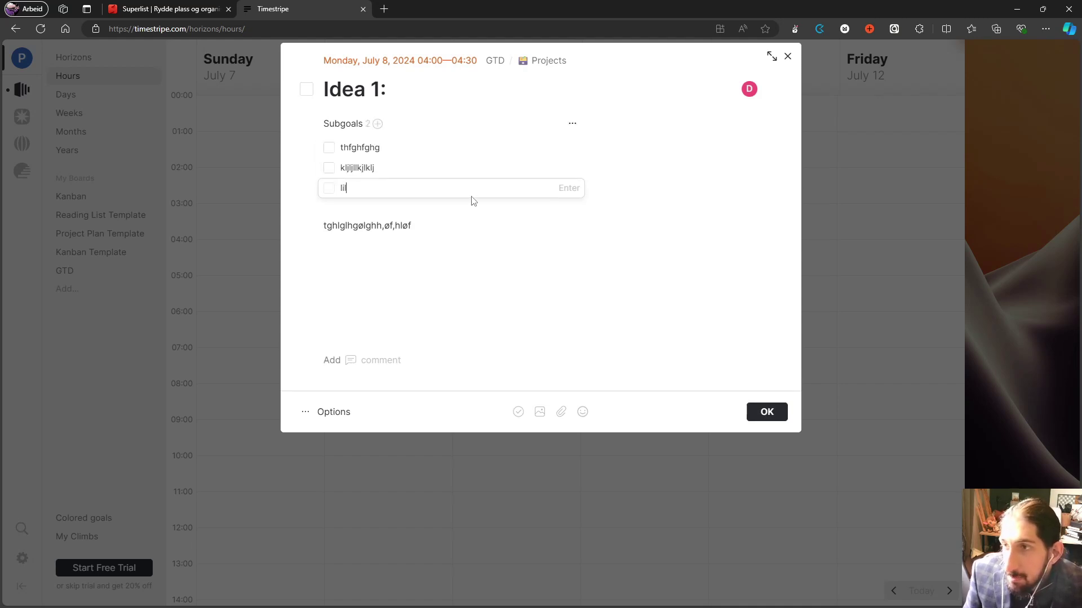
type("lilkjkljlui")
key("Return")
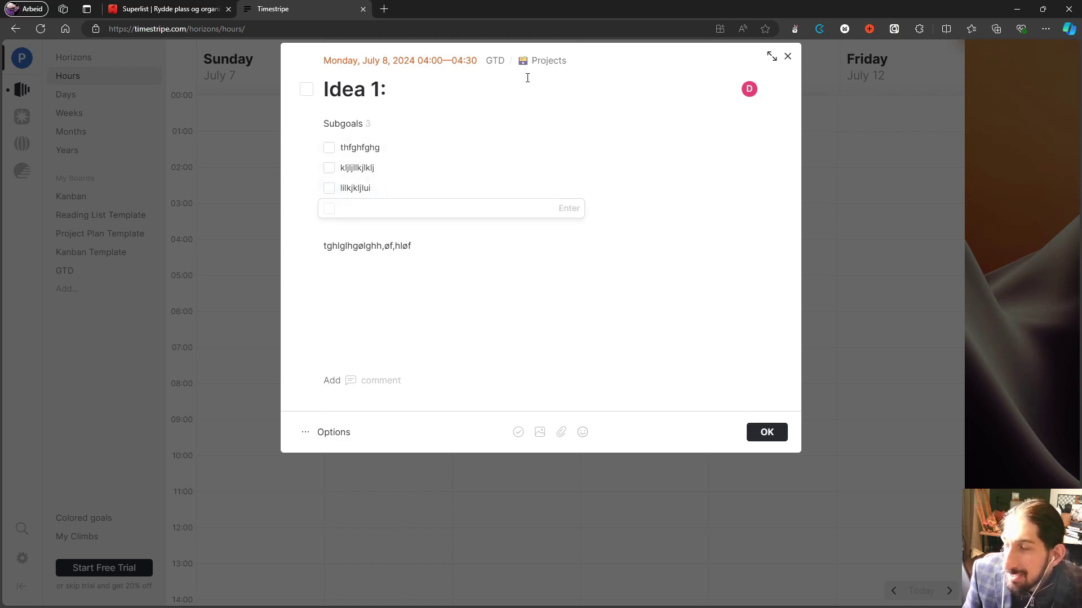
left_click(775, 435)
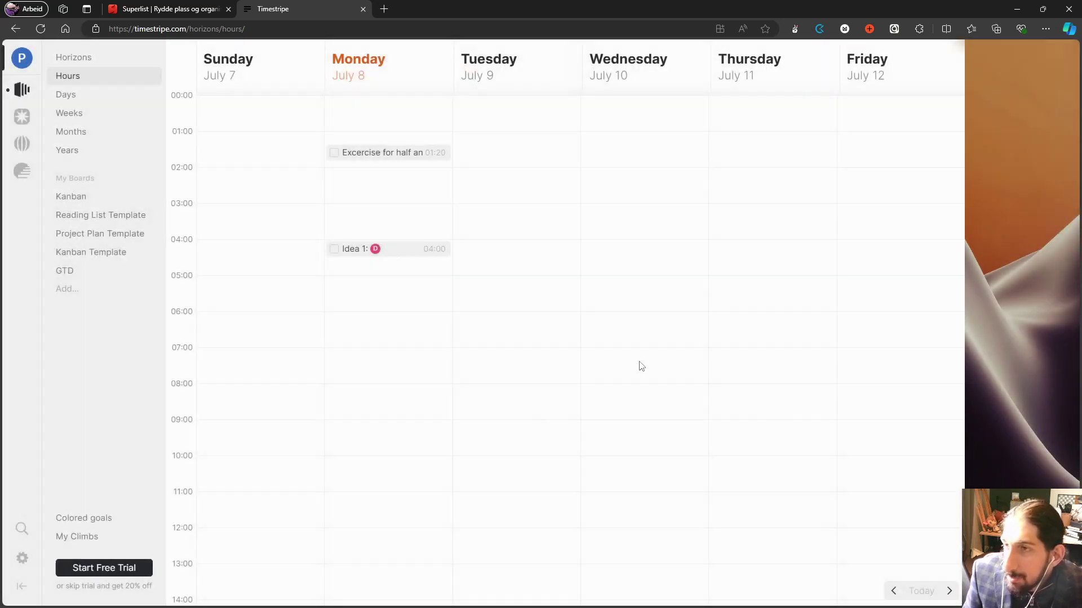
Reopen "Idea 1:" to look over its subgoals and the formatting options for the description text
left_click(393, 245)
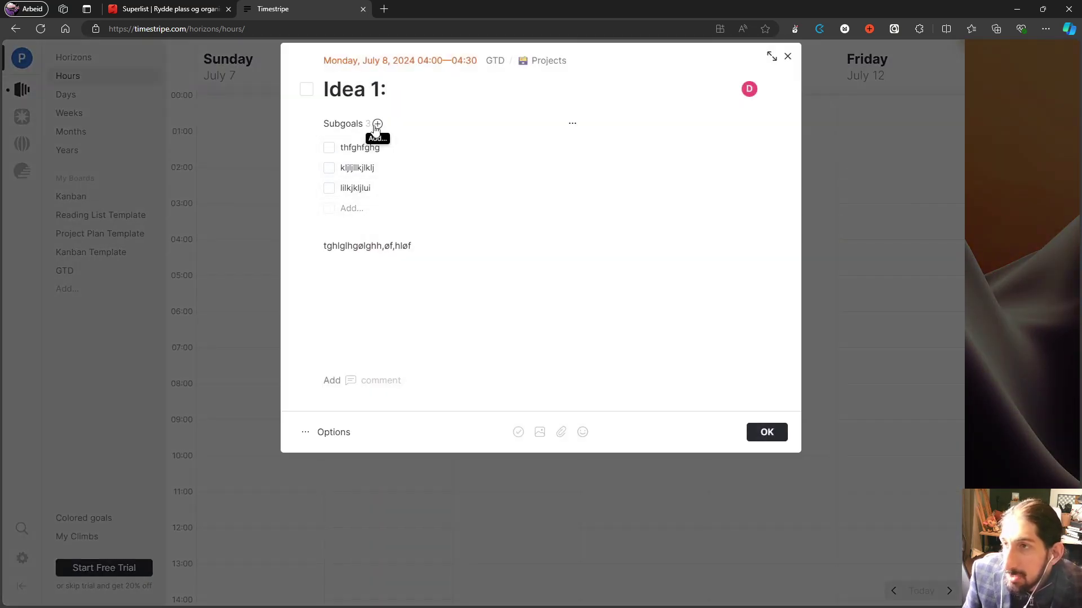
left_click(270, 155)
double_click(407, 249)
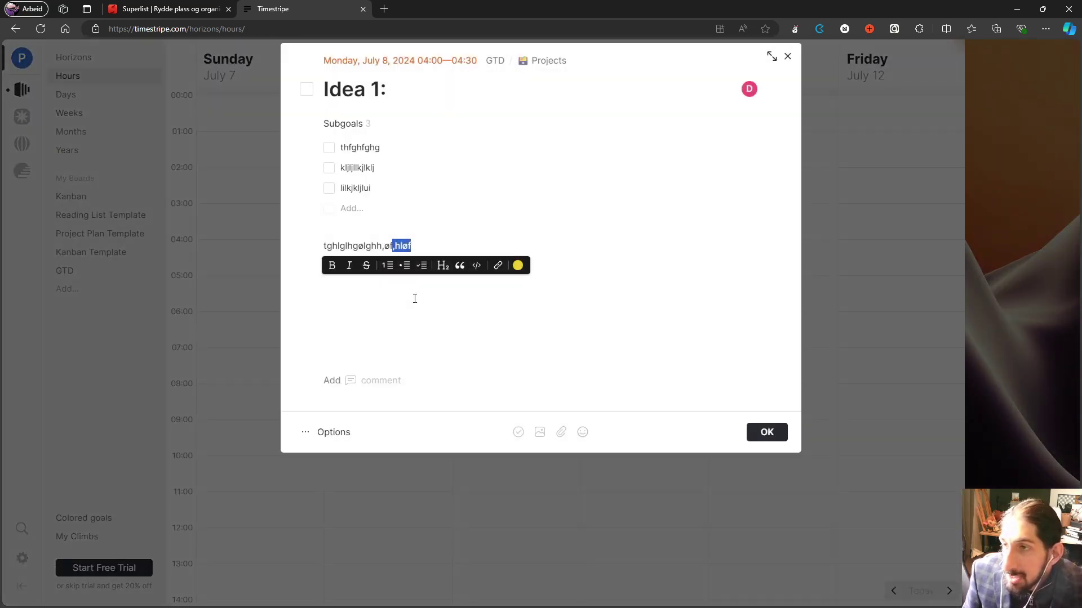
left_click(220, 288)
Reschedule "Idea 1:" to 07:00–10:00 in the Hours view and move it to Tuesday, July 9 in the Days view
left_click_drag(366, 248, 396, 452)
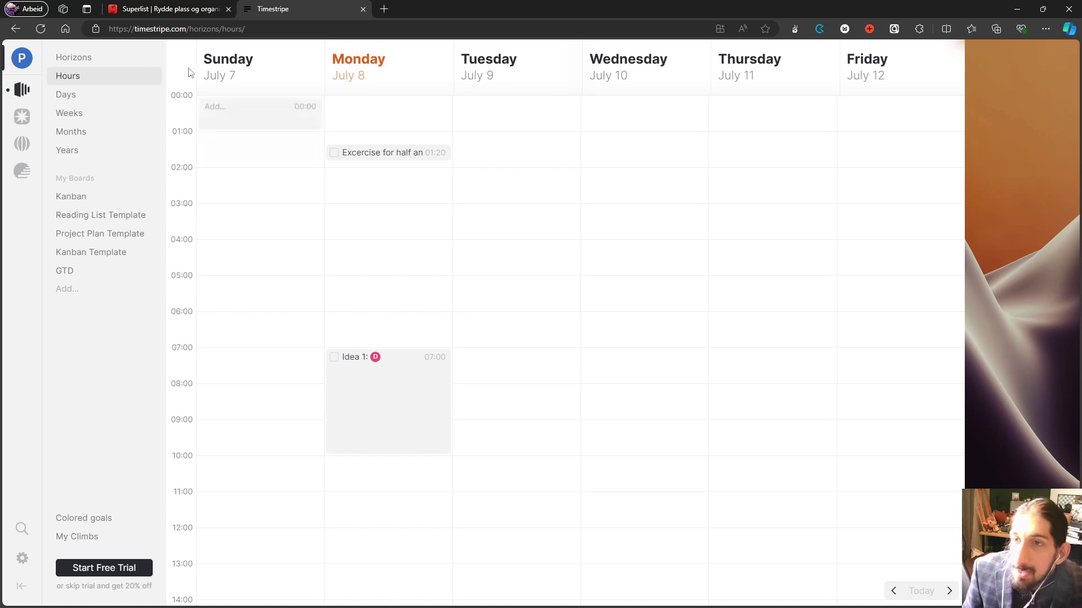
left_click(125, 96)
left_click_drag(338, 147, 586, 116)
left_click_drag(464, 147, 336, 159)
left_click_drag(338, 102, 394, 125)
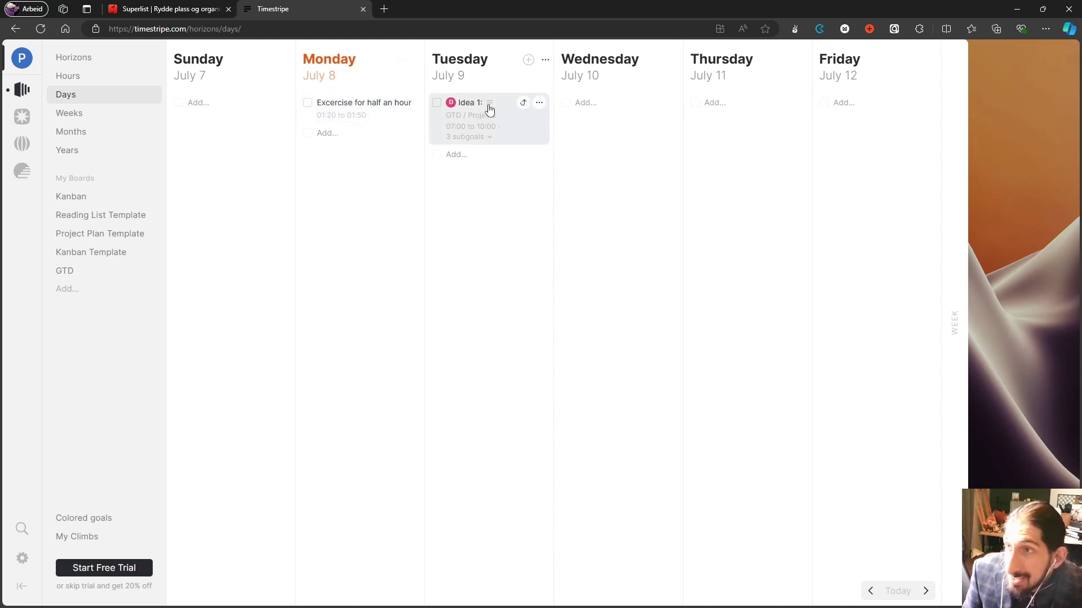
Check the details of Tuesday's goal "Idea 1:" and look through the Weeks, Months and Years views
left_click(489, 110)
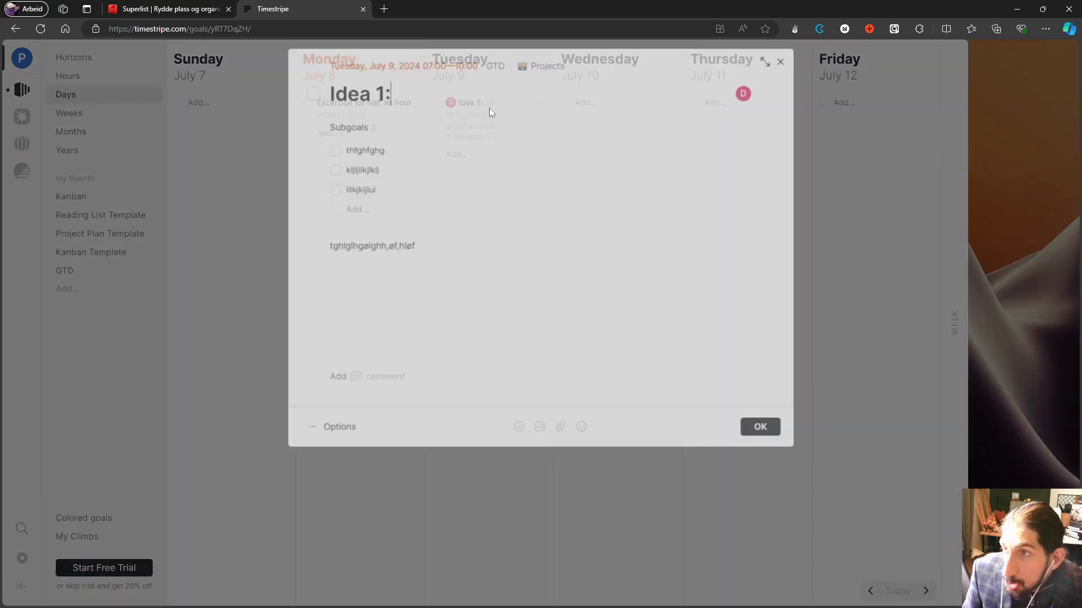
left_click(198, 341)
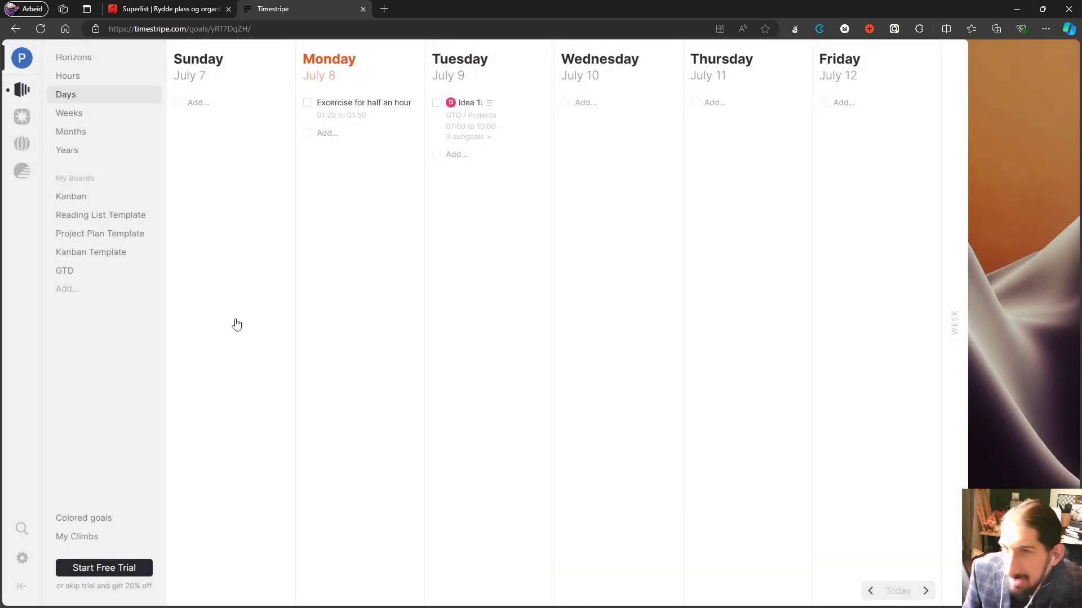
left_click(98, 114)
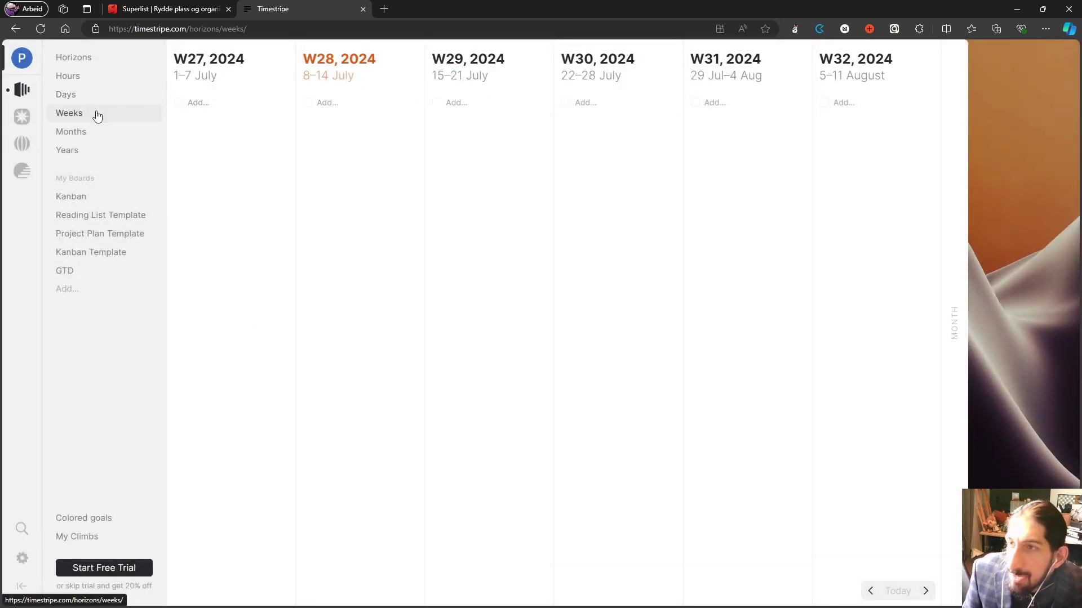
left_click(80, 135)
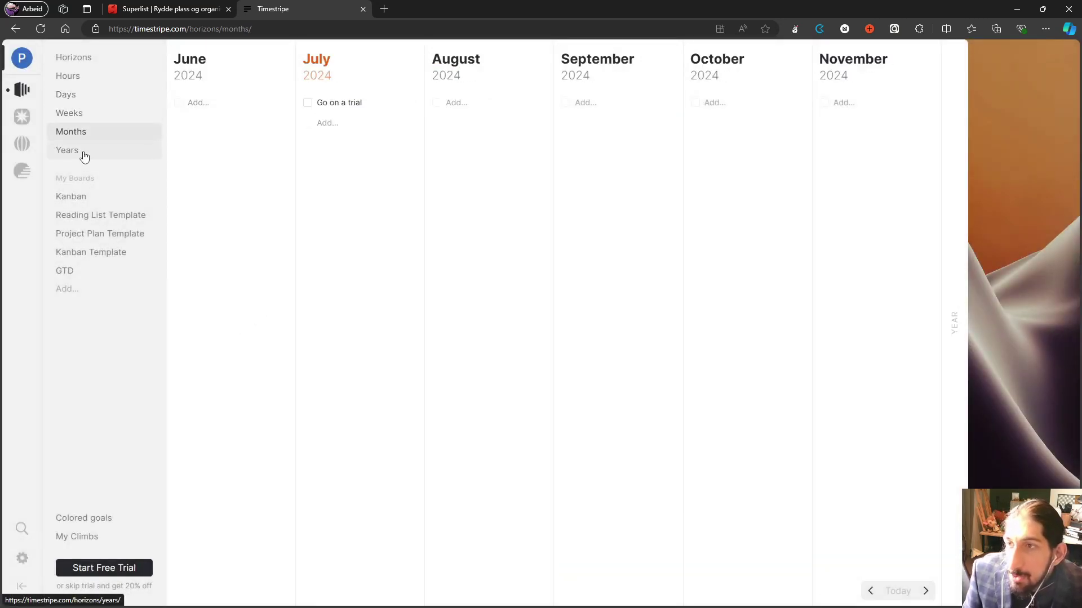
left_click(83, 157)
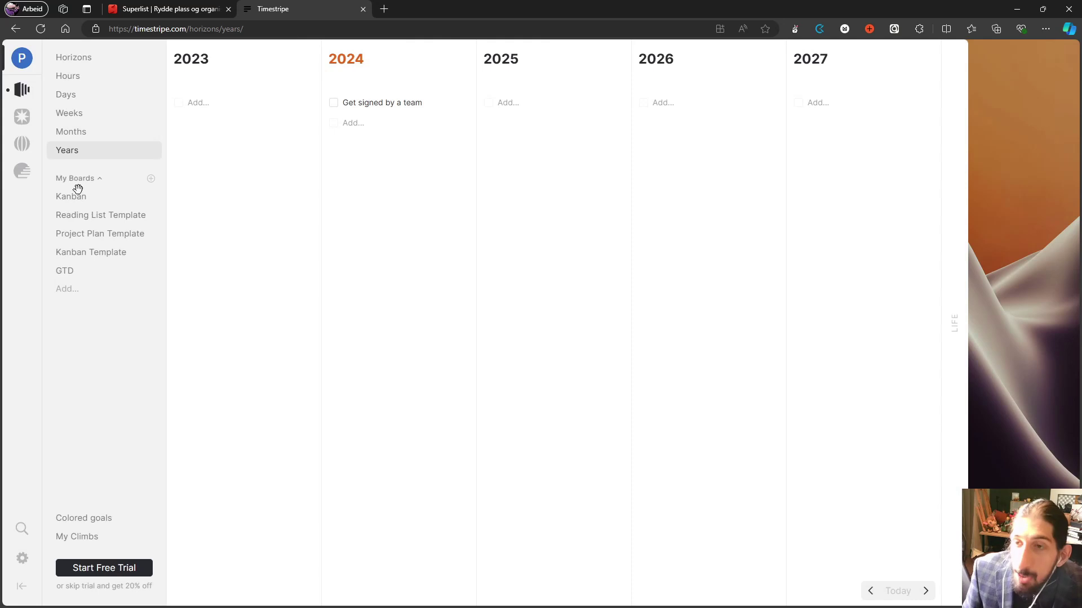
Look through the Kanban, Reading List Template, Project Plan Template, Kanban Template and GTD boards
left_click(96, 197)
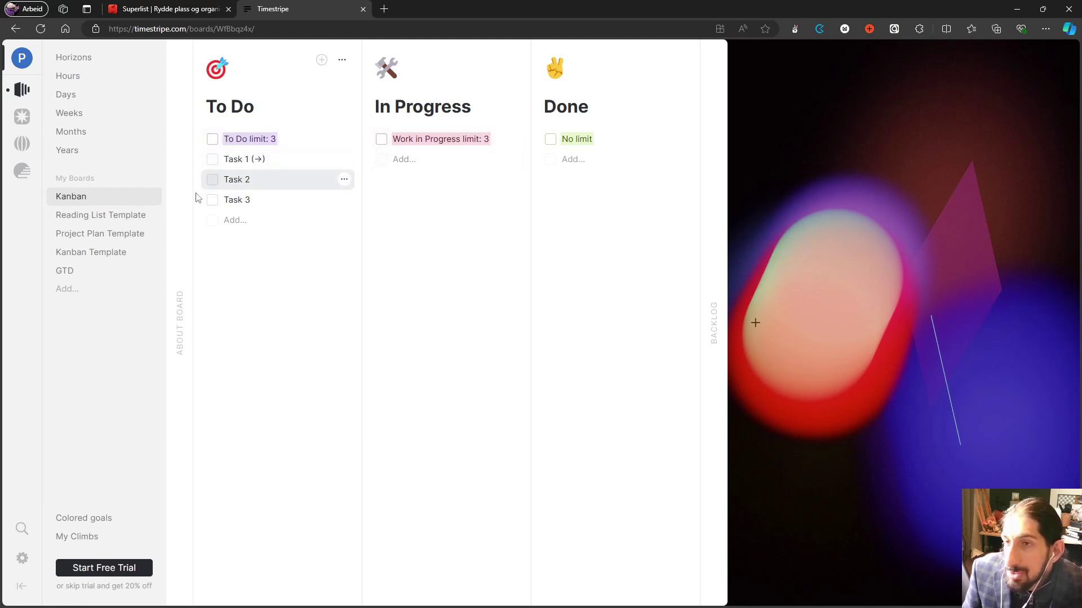
left_click(141, 215)
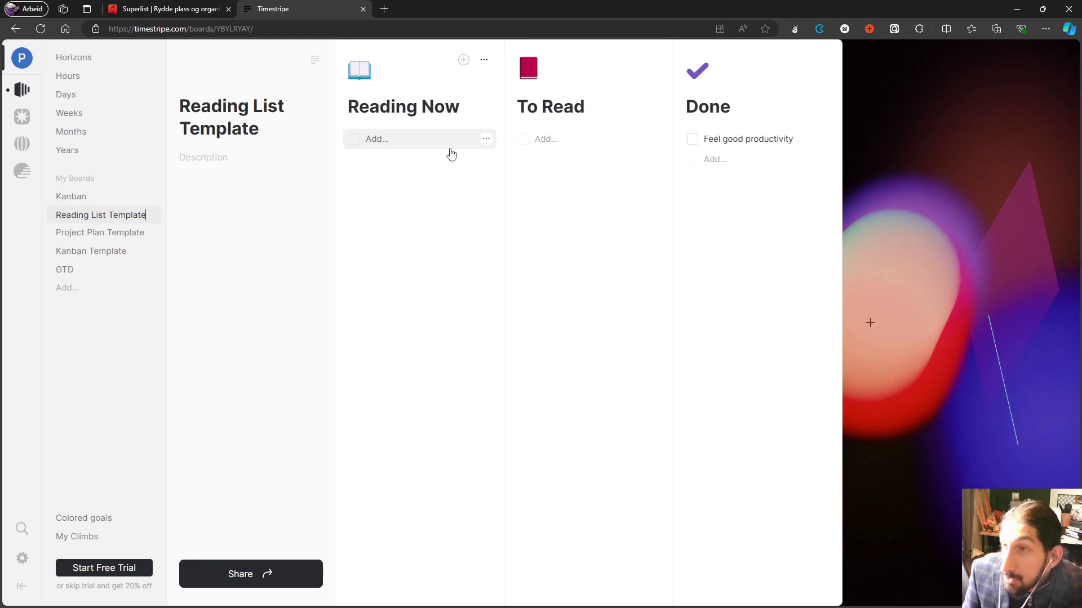
left_click(113, 236)
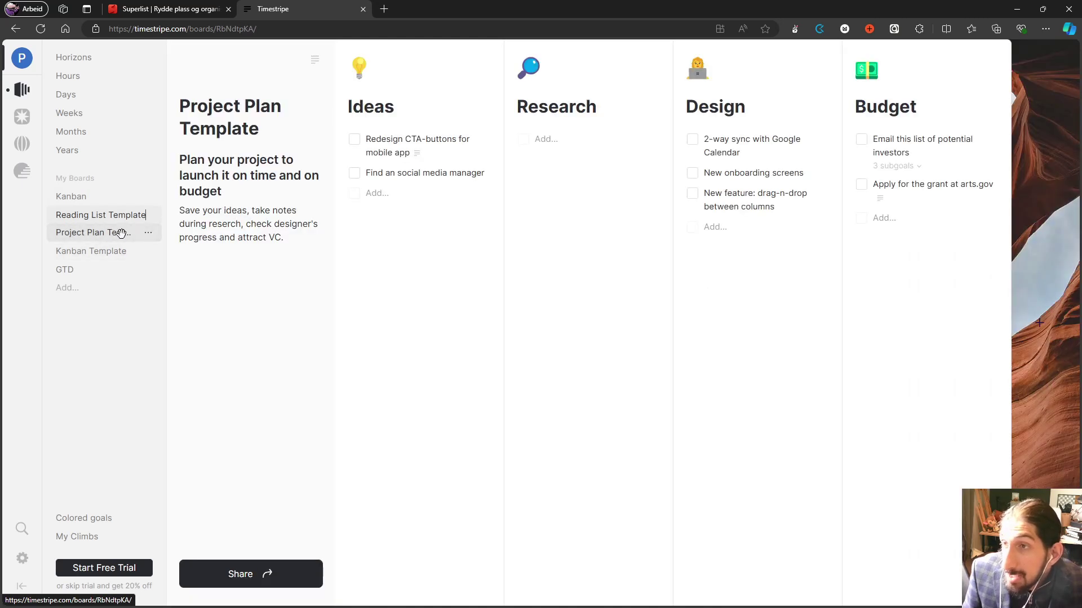
left_click(94, 251)
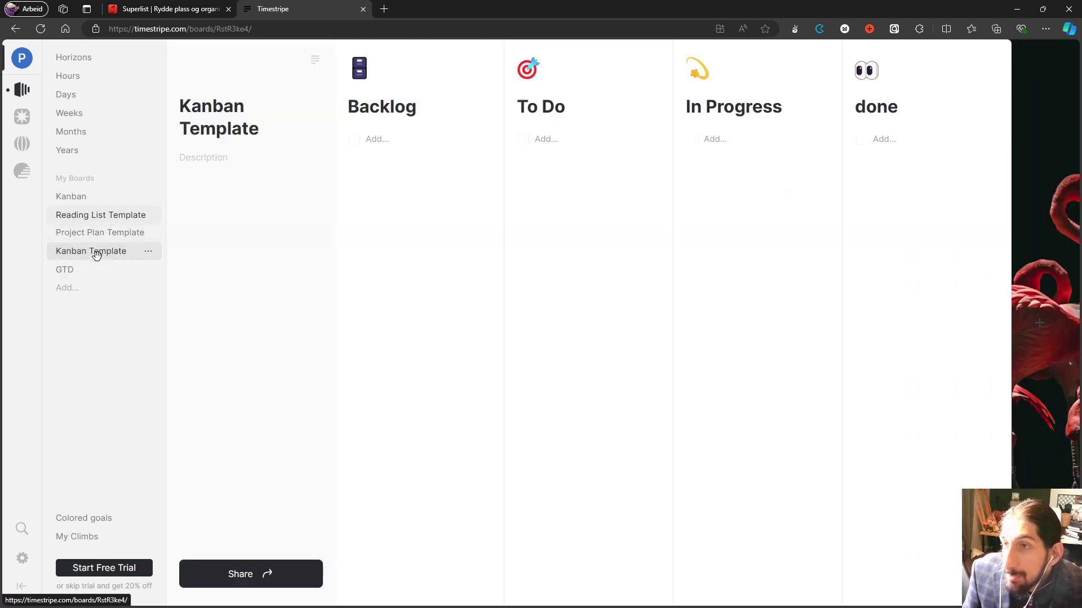
left_click(92, 199)
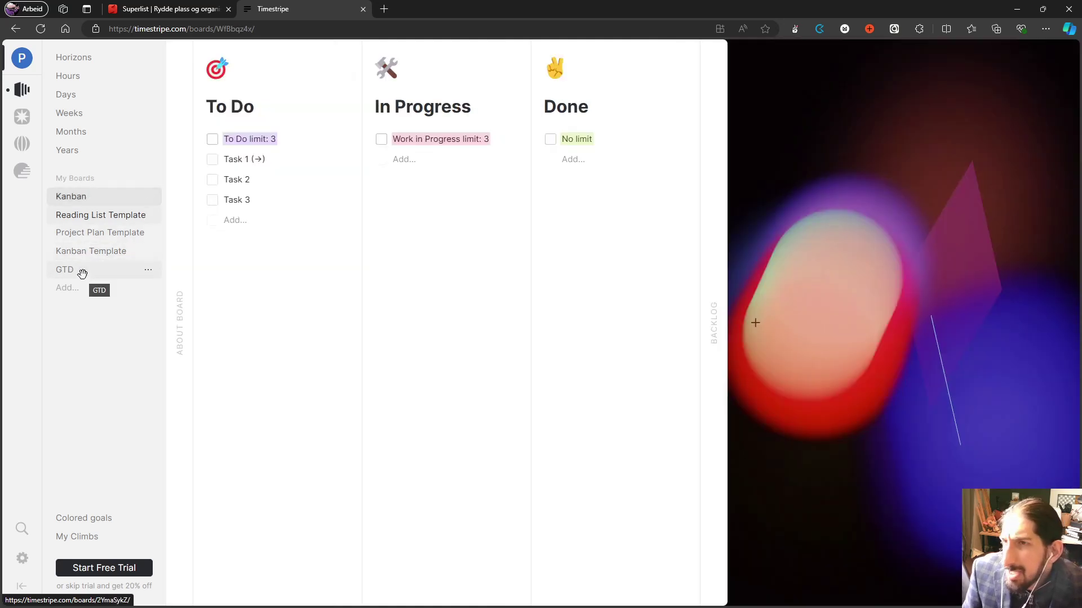
left_click(76, 250)
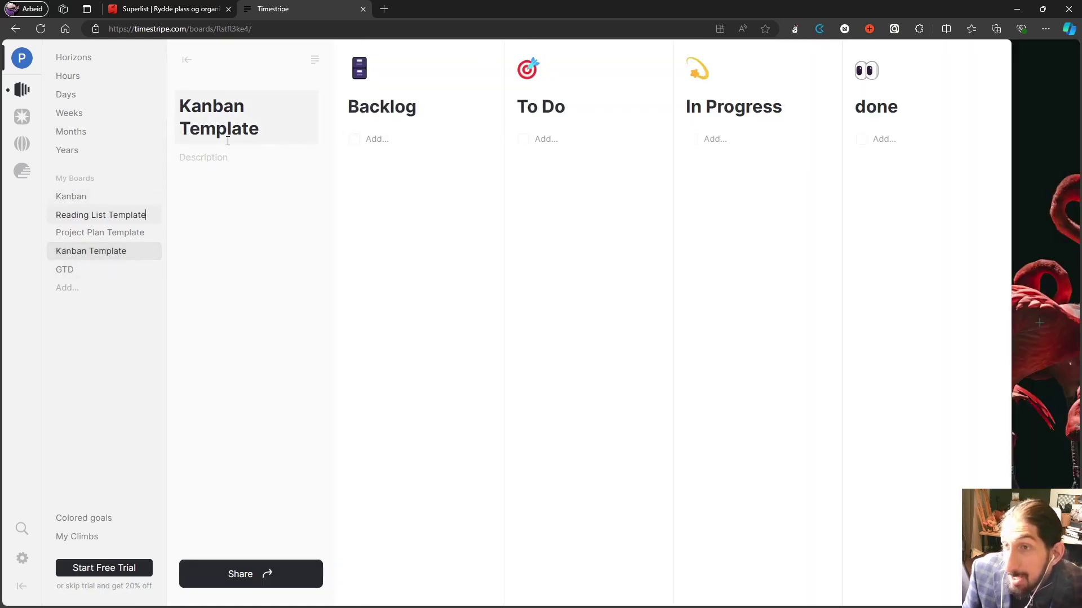
left_click(99, 271)
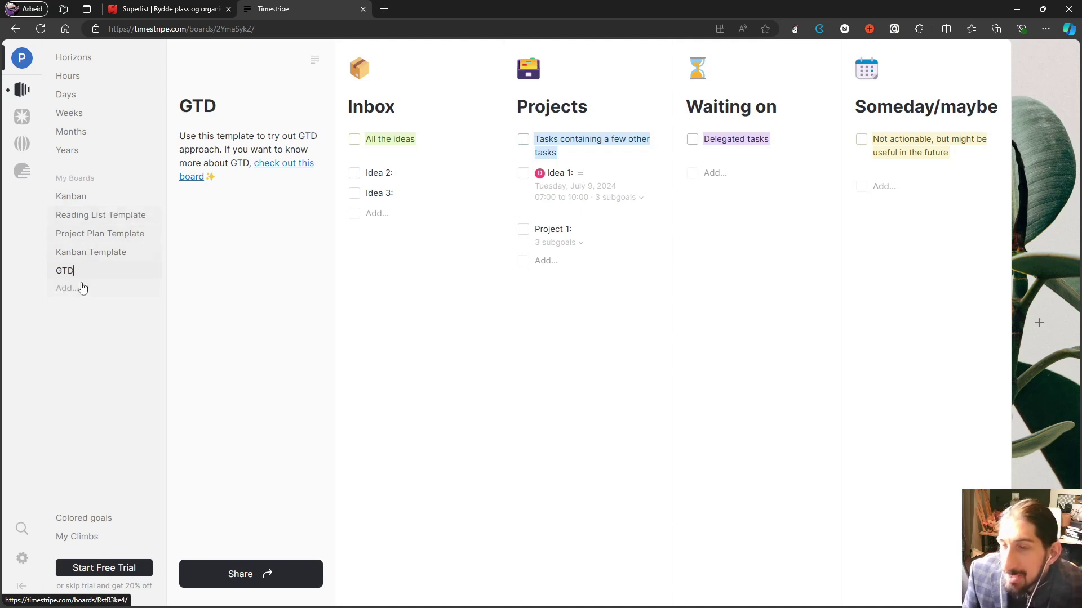
Open the statistics page, reloading it if needed, and review the daily score, activity grid and goal charts
left_click(27, 121)
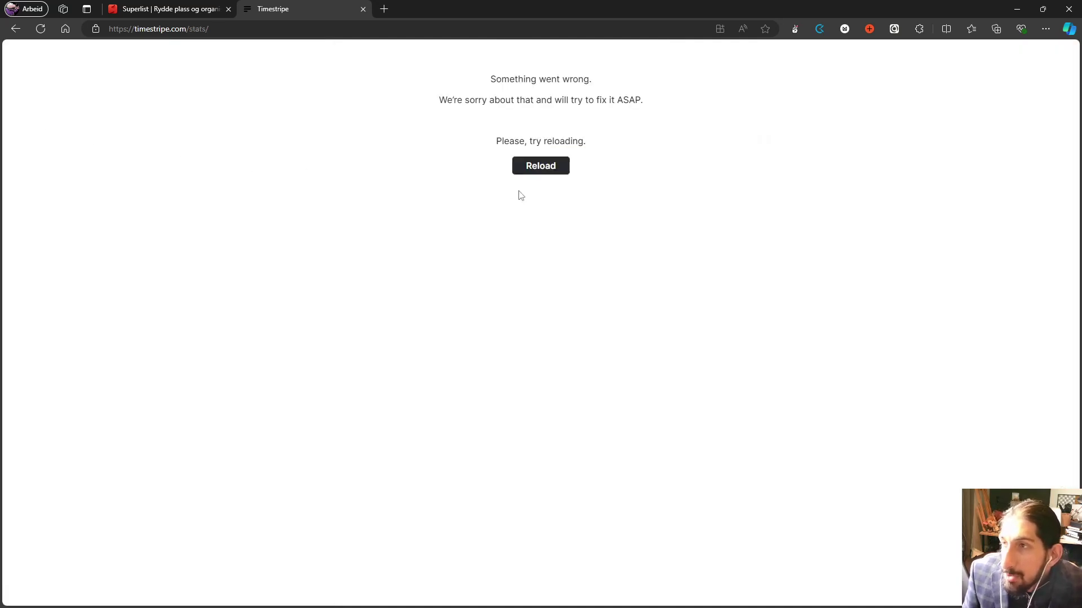
left_click(540, 166)
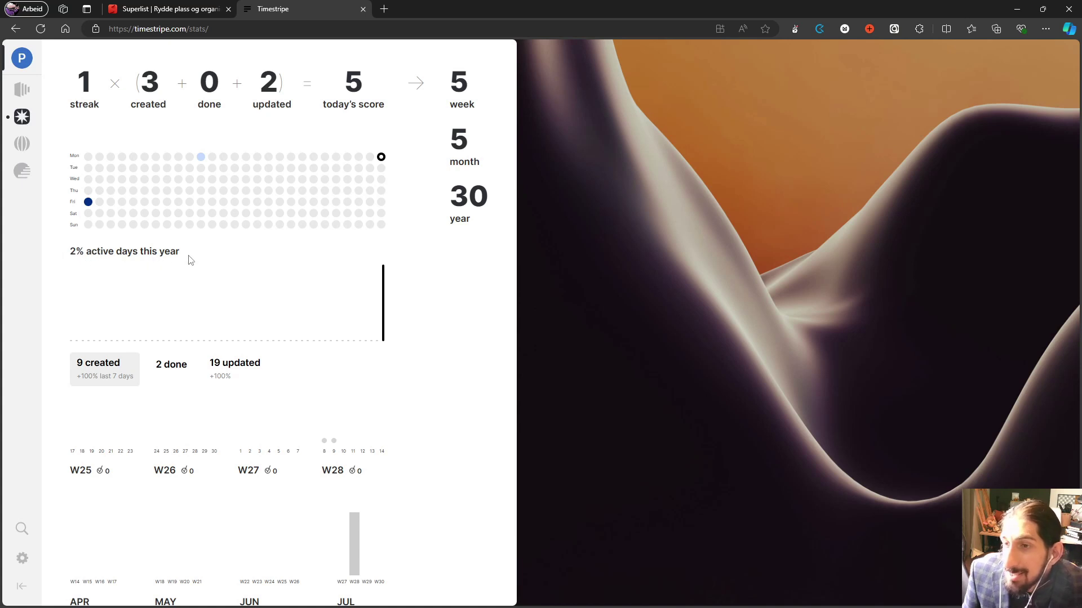
scroll(190, 260, "down", 4)
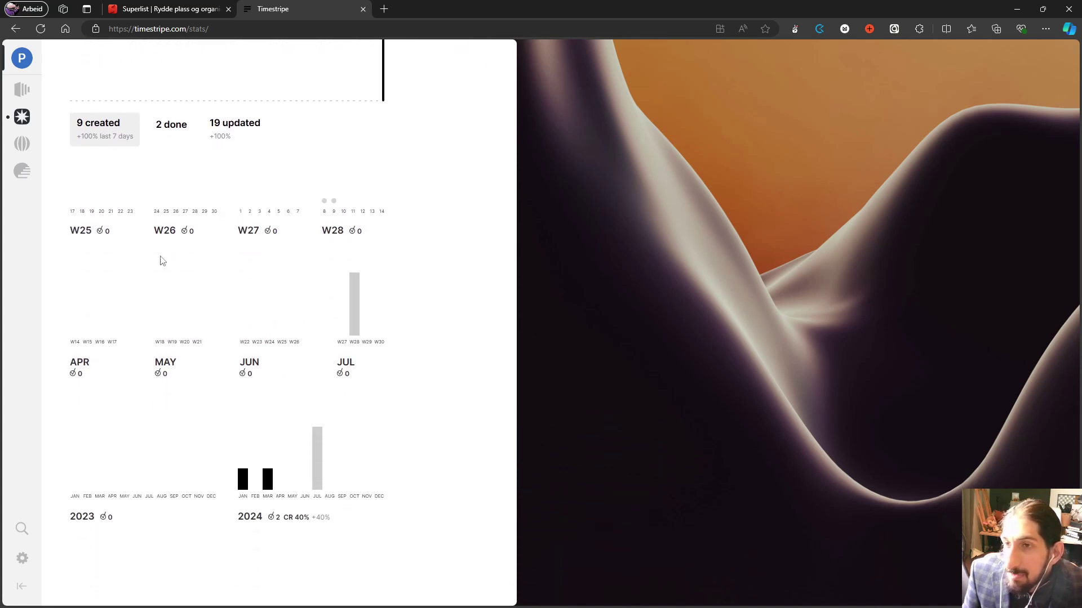
scroll(162, 260, "up", 1)
scroll(191, 266, "up", 3)
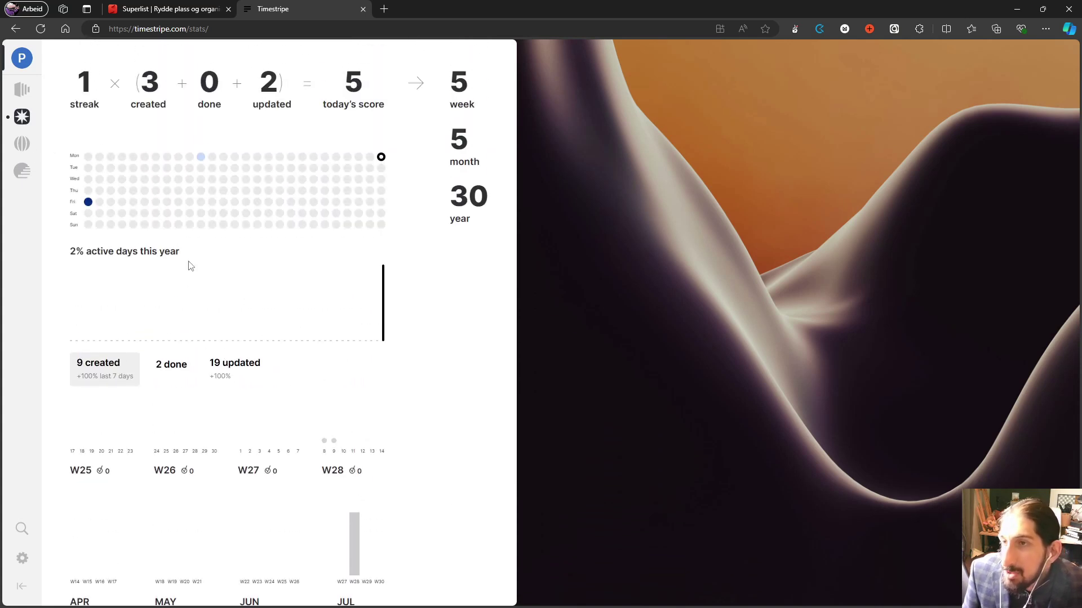
scroll(181, 233, "down", 4)
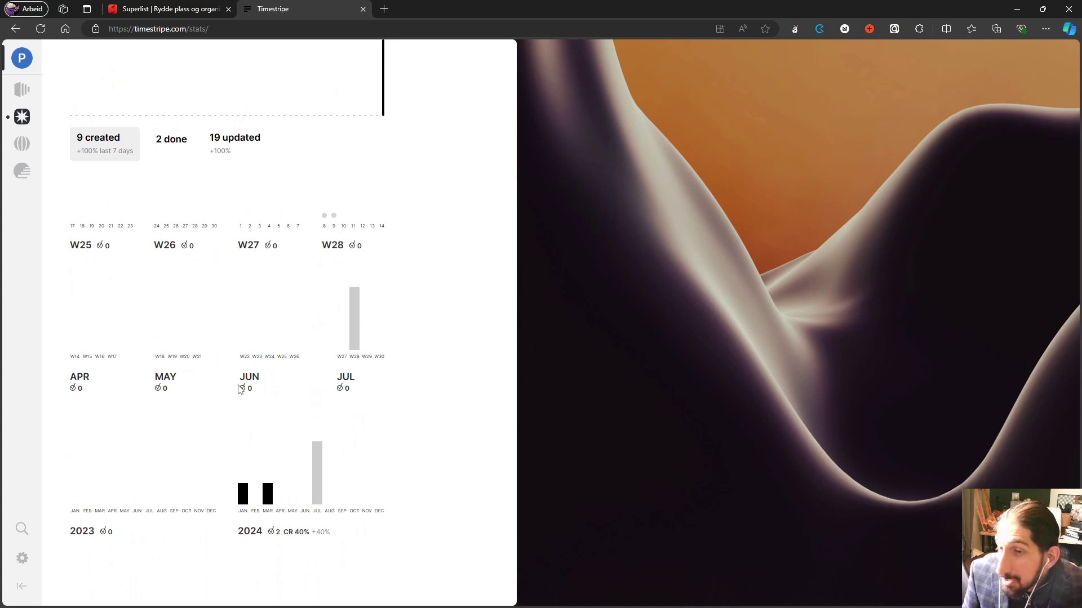
scroll(240, 388, "up", 4)
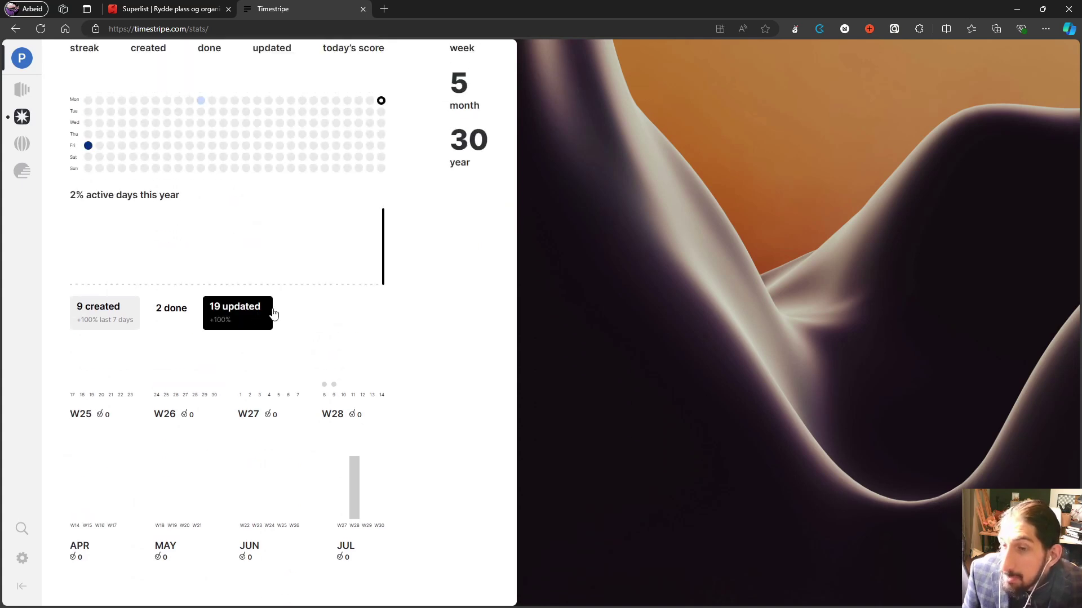
Browse the community board gallery by category, including Business, Database, Personal, Education, Strategy & Management and Team Collaboration
left_click(23, 145)
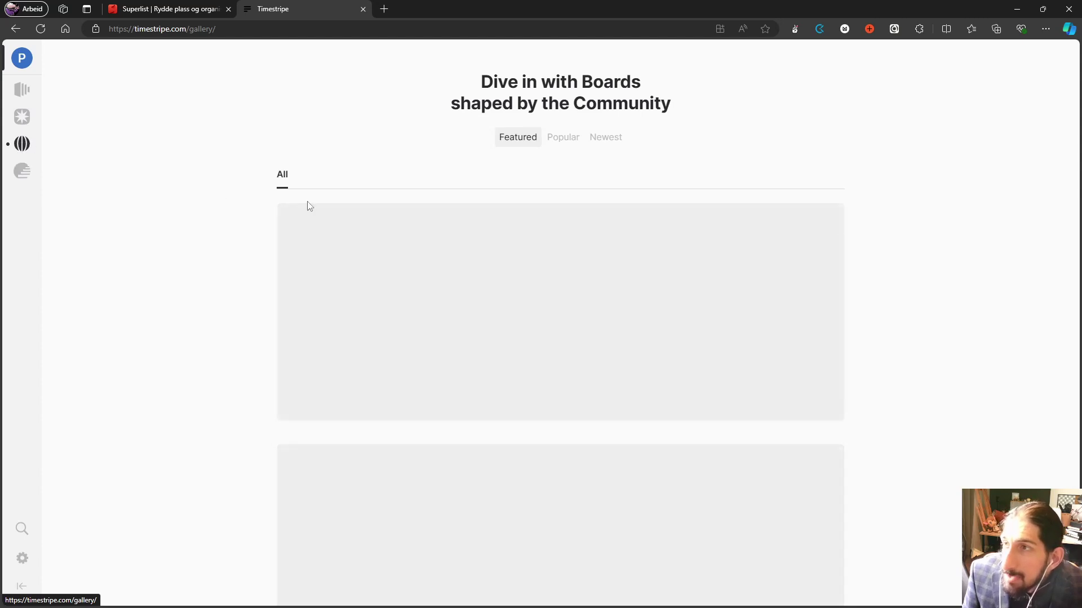
scroll(507, 304, "down", 1)
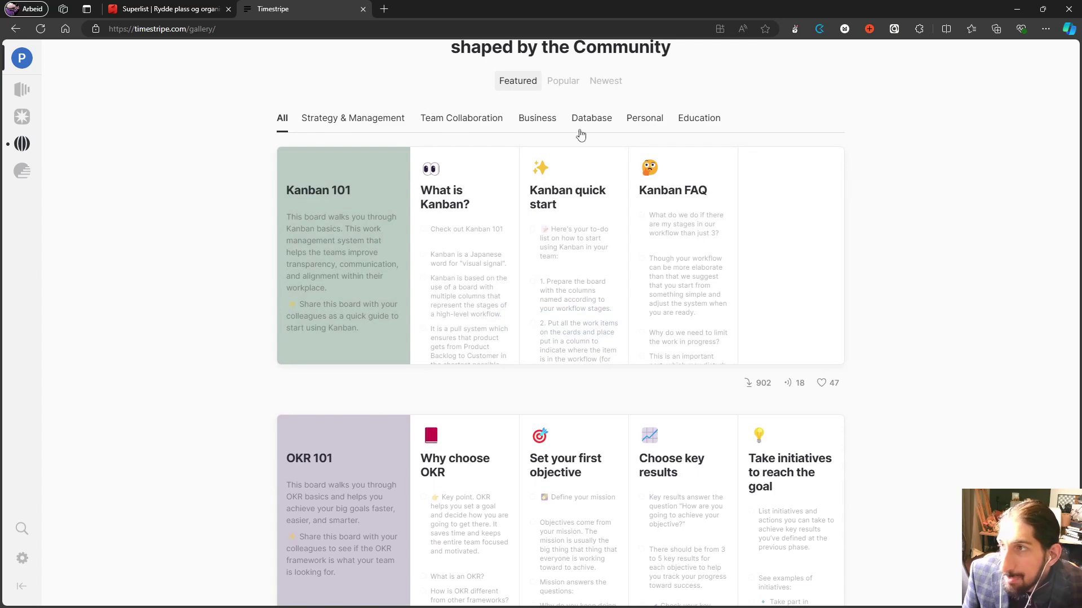
left_click(545, 124)
left_click(600, 125)
left_click(652, 179)
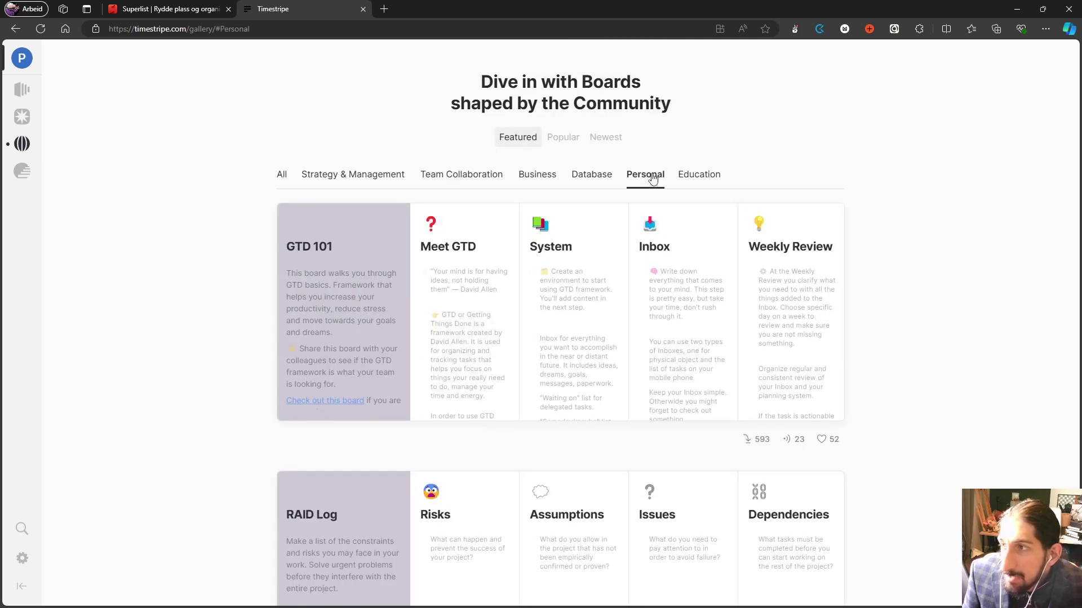
left_click(698, 174)
scroll(563, 326, "down", 3)
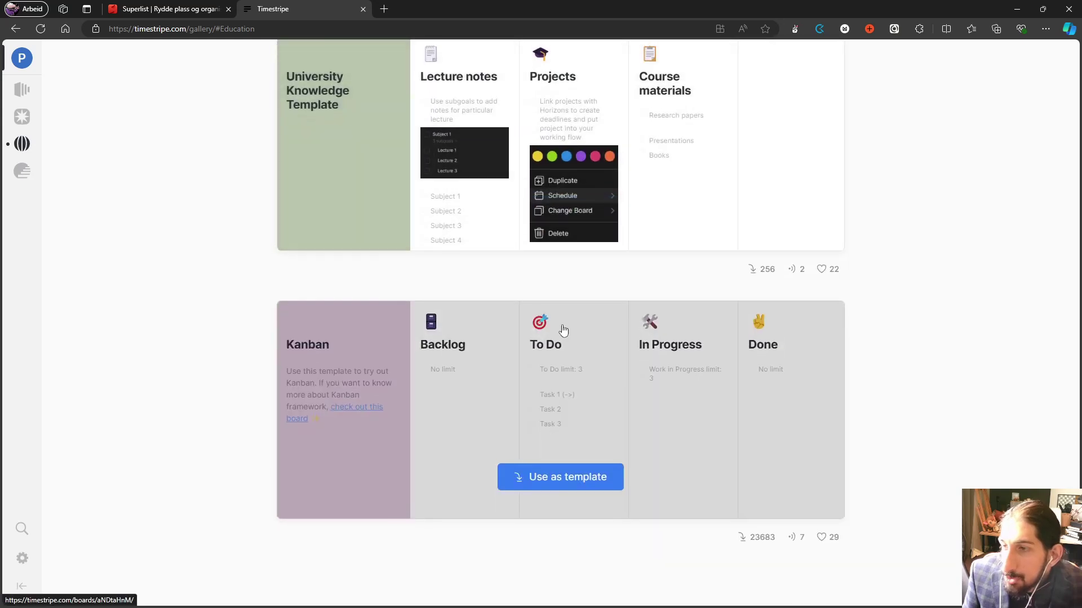
scroll(563, 331, "up", 3)
left_click(341, 172)
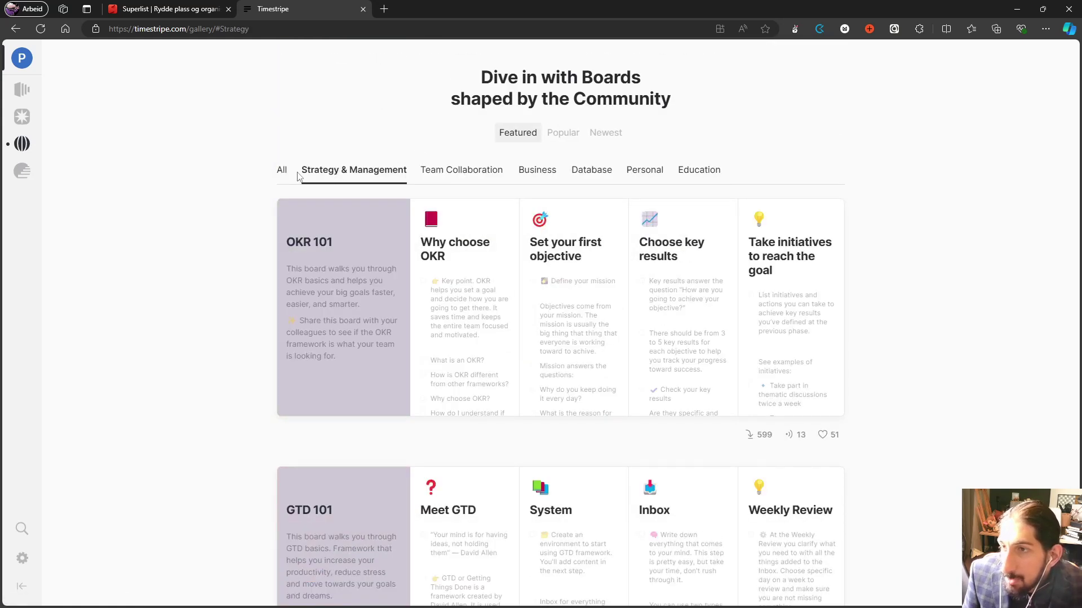
left_click(471, 181)
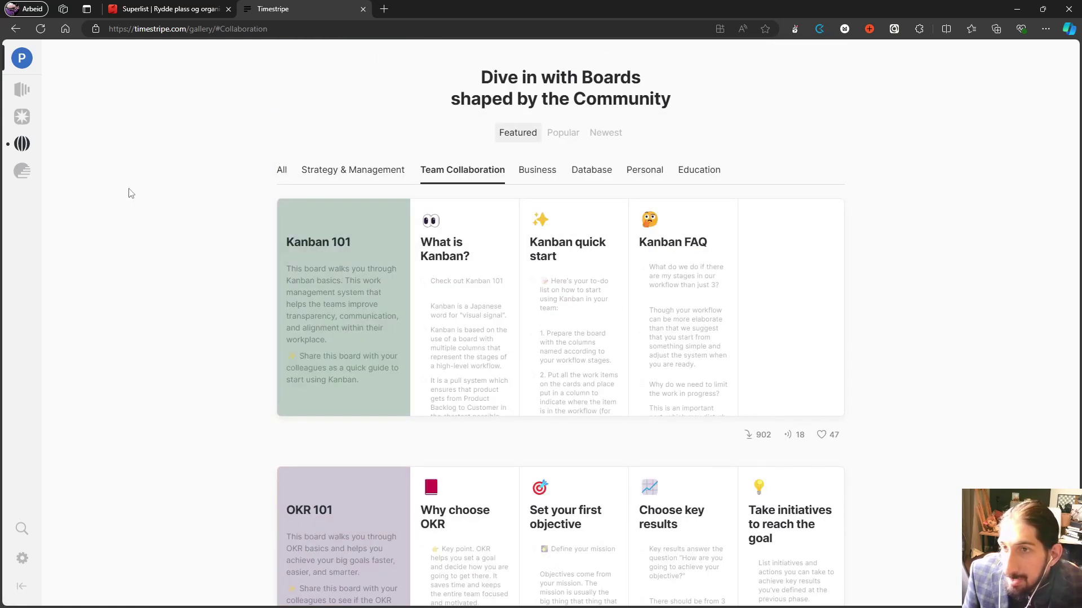
Open the Climbs gallery and browse its featured climbs
left_click(22, 171)
scroll(415, 299, "down", 8)
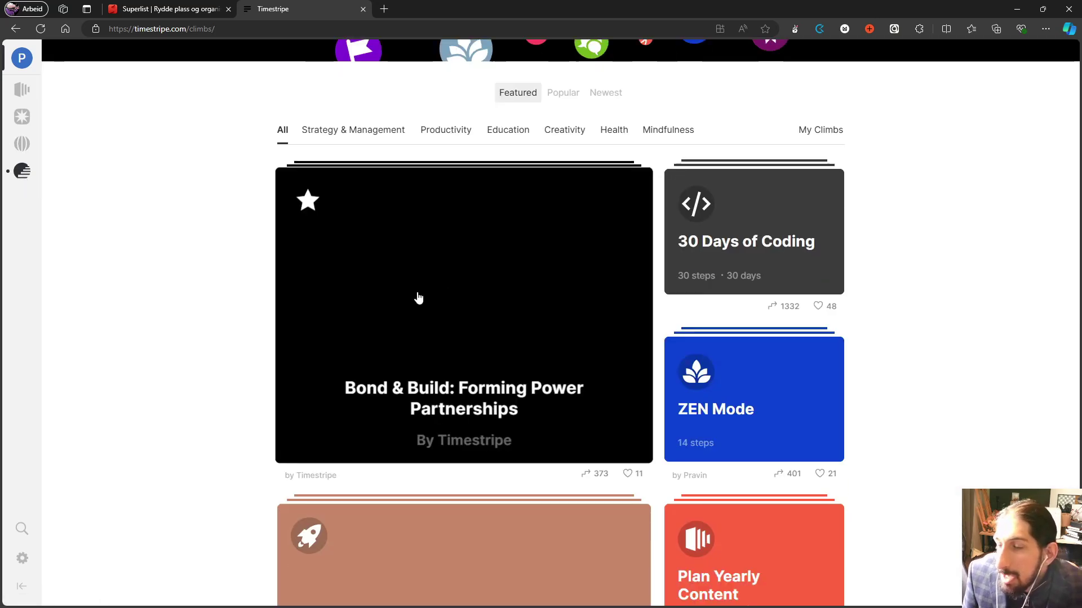
scroll(397, 294, "down", 5)
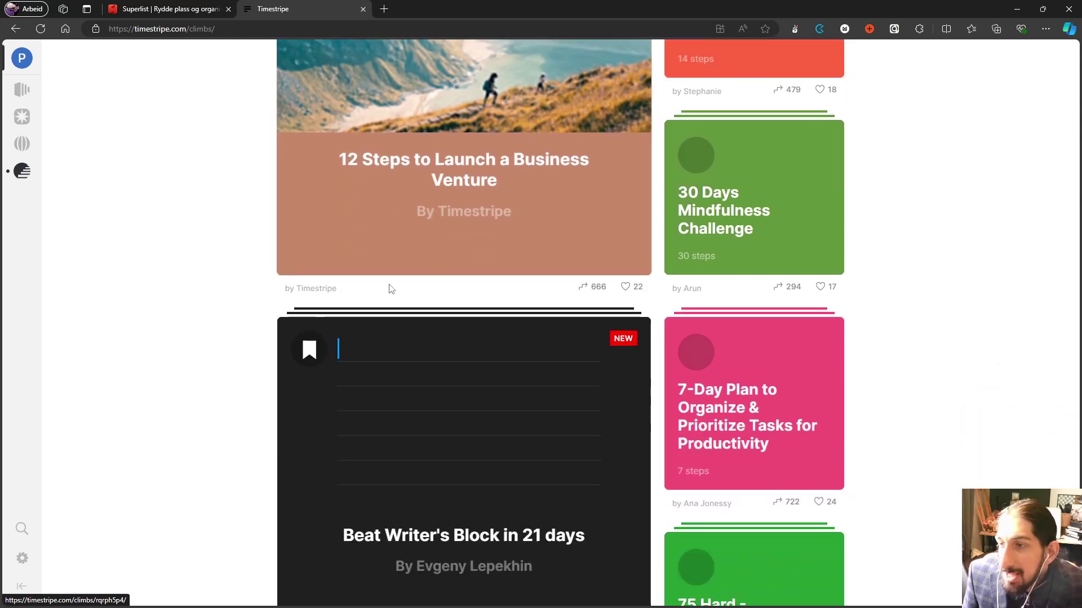
Look over more climbs, including Beat Writer's Block in 21 days, 75 Hard, 7-Day Plan and 12 Steps to Launch a Business Venture
scroll(392, 274, "down", 1)
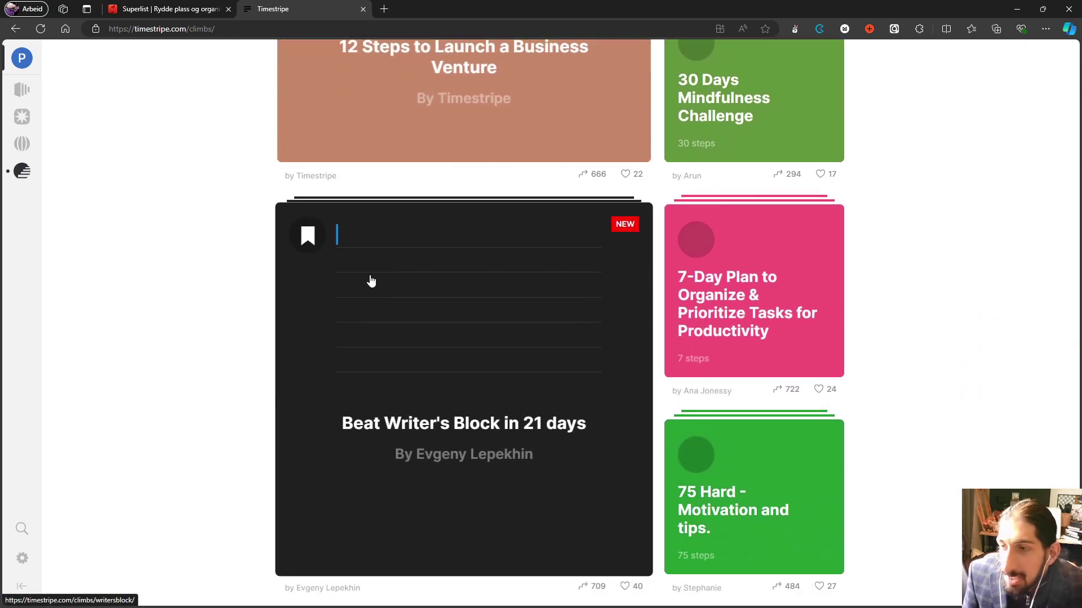
scroll(604, 438, "down", 1)
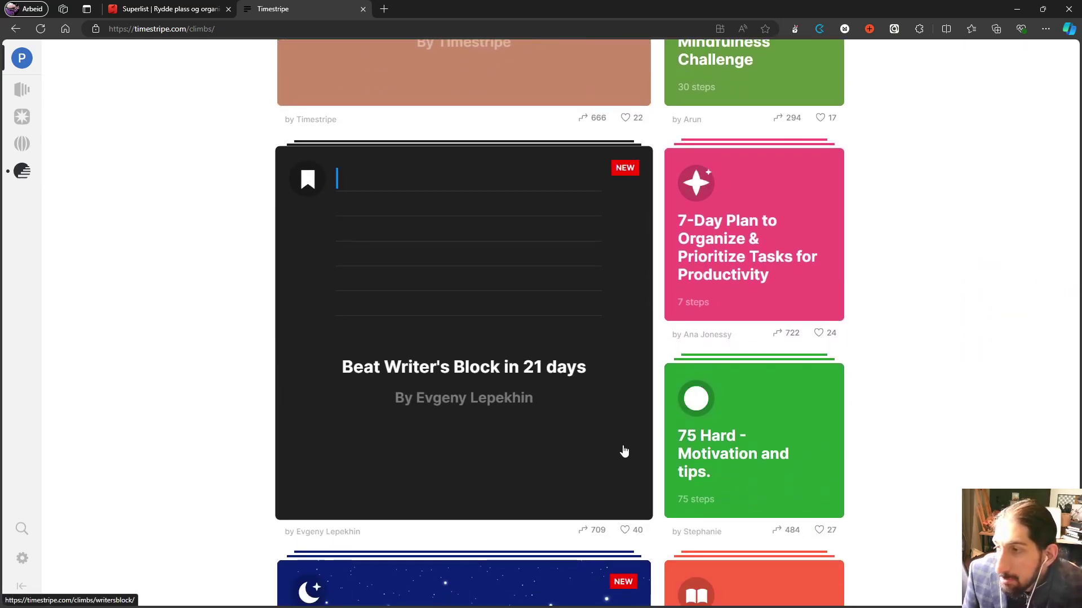
scroll(623, 452, "up", 2)
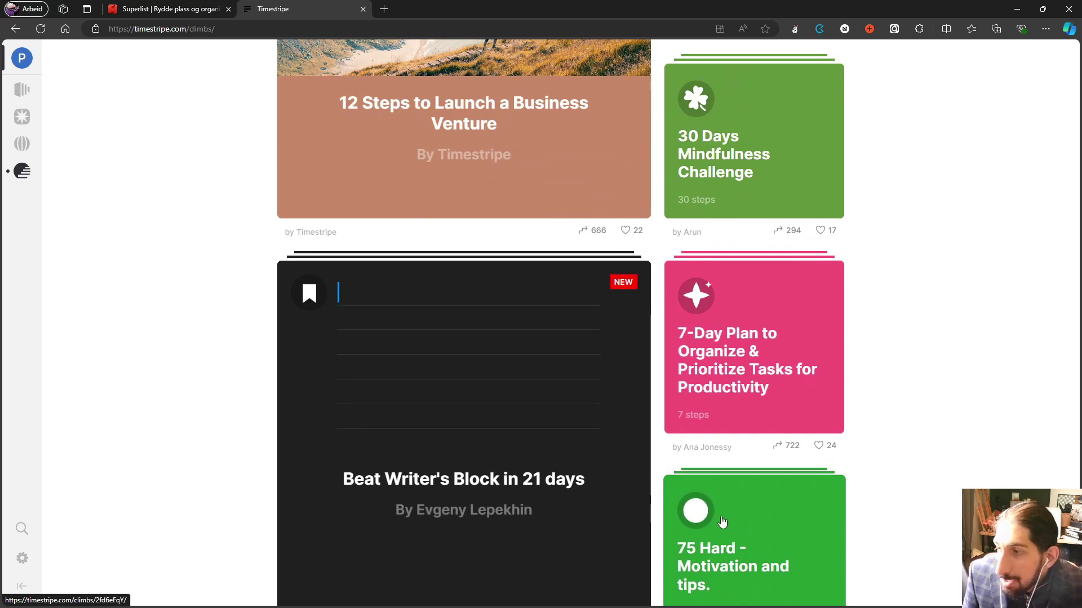
scroll(722, 523, "up", 1)
scroll(772, 437, "up", 1)
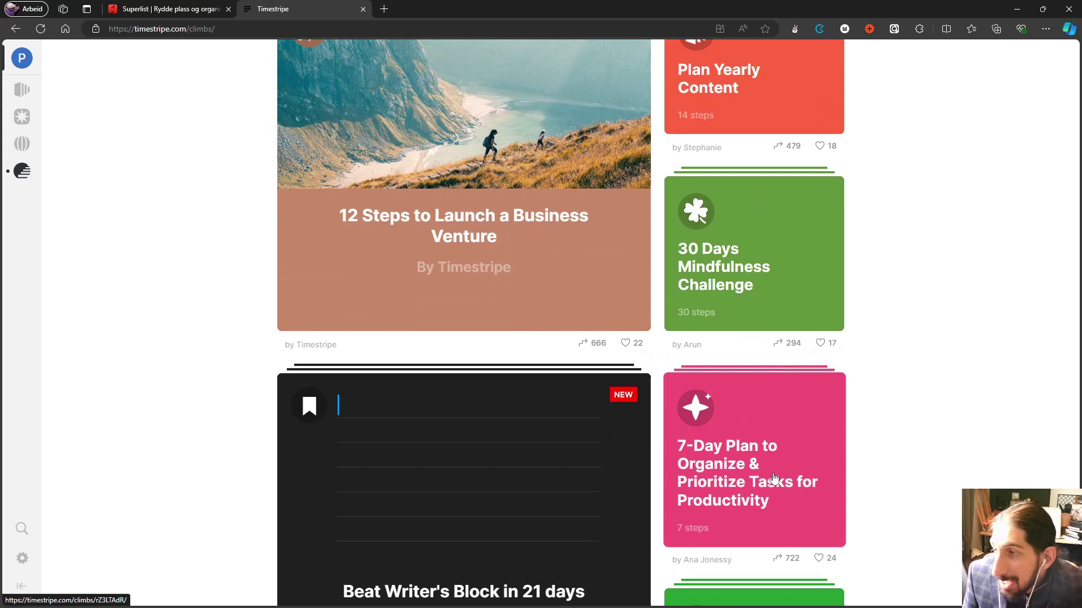
scroll(781, 502, "up", 1)
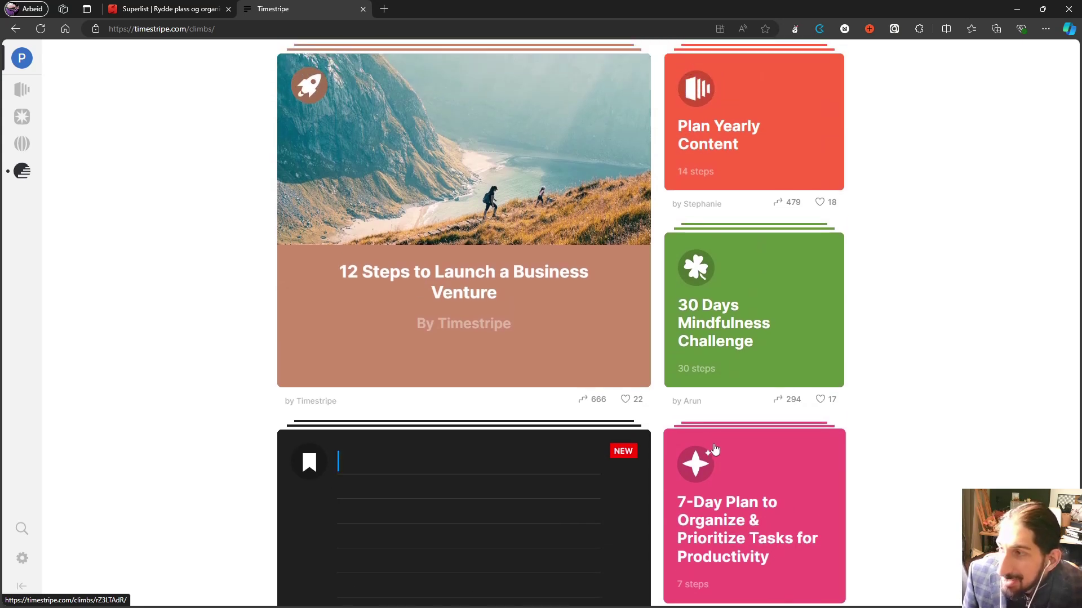
scroll(478, 386, "up", 1)
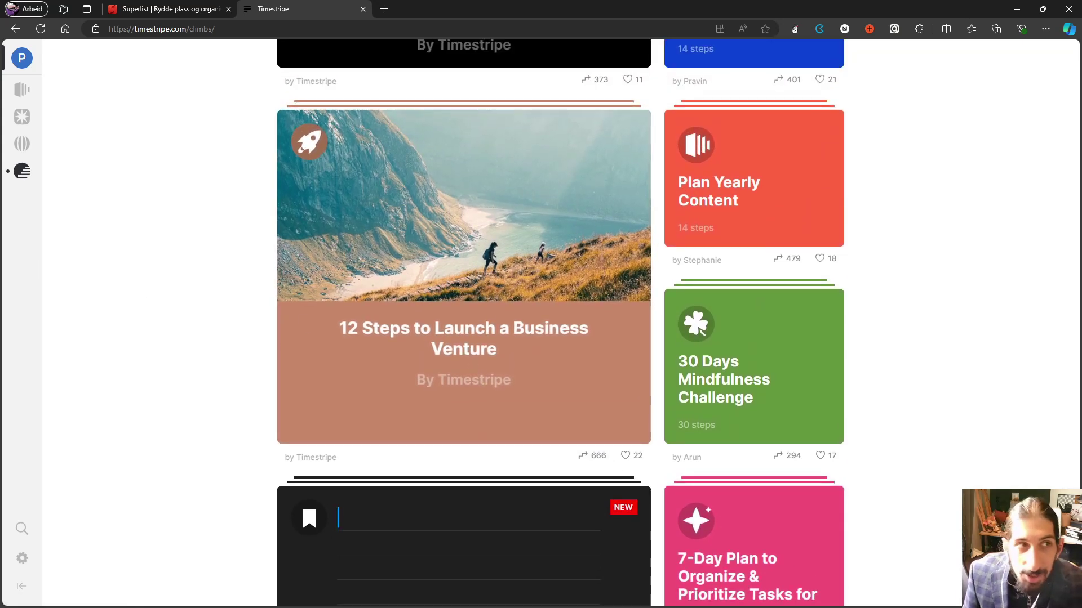
Open the Timestripe pricing page, compare the Monthly, Yearly and Strategists' plans, and close it
left_click(546, 387)
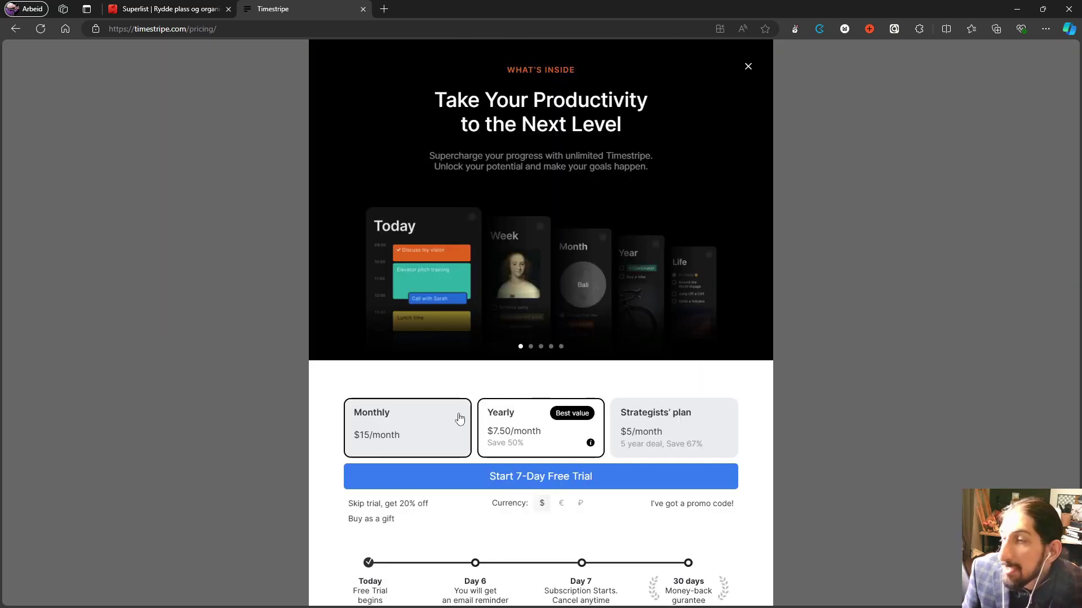
scroll(451, 397, "down", 1)
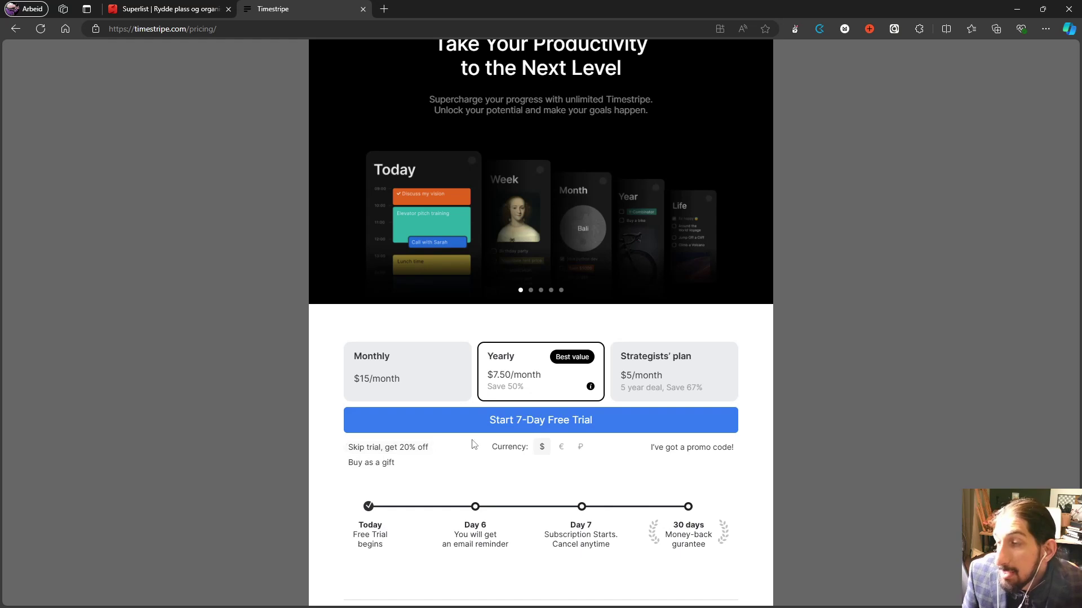
left_click(442, 383)
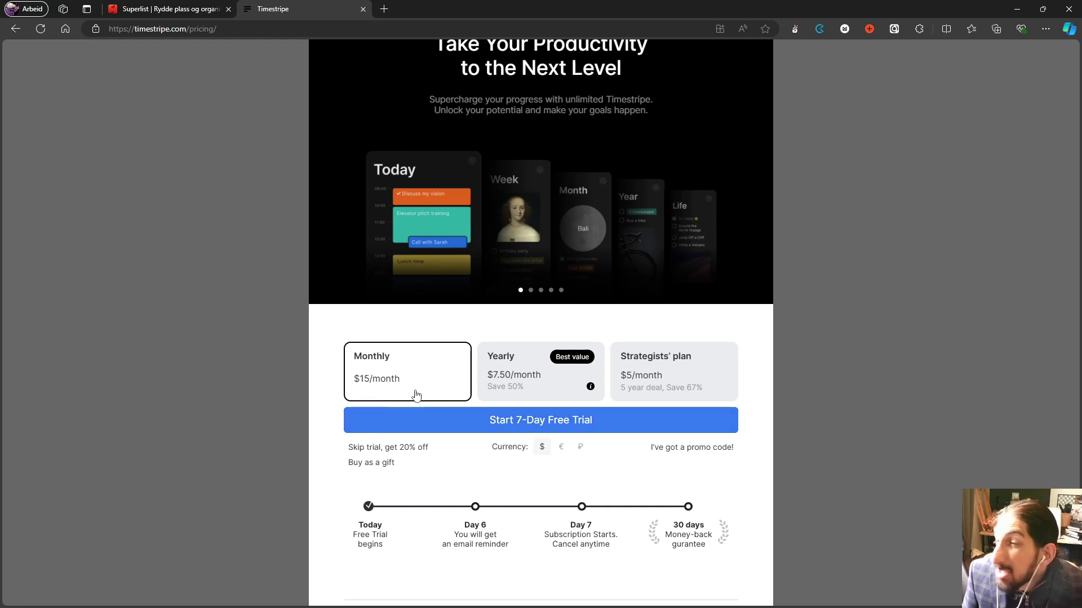
left_click(571, 393)
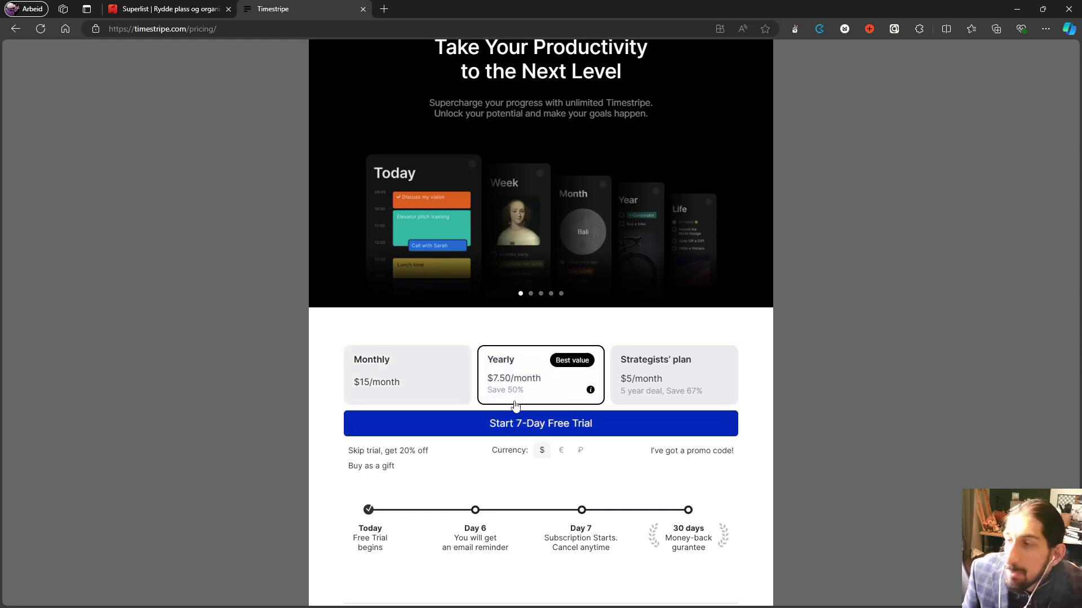
scroll(522, 399, "up", 1)
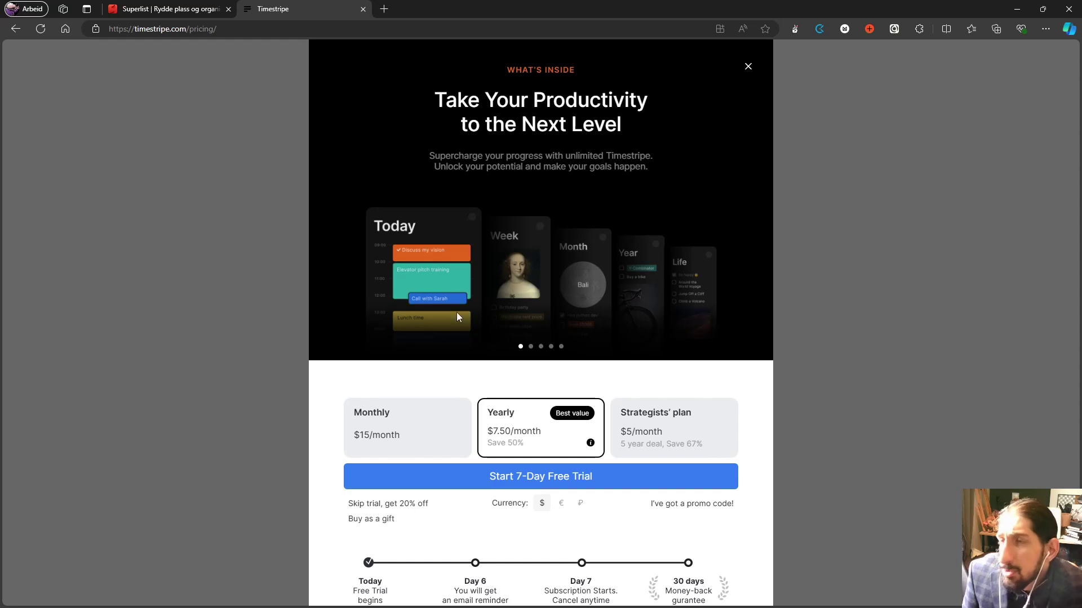
left_click(425, 440)
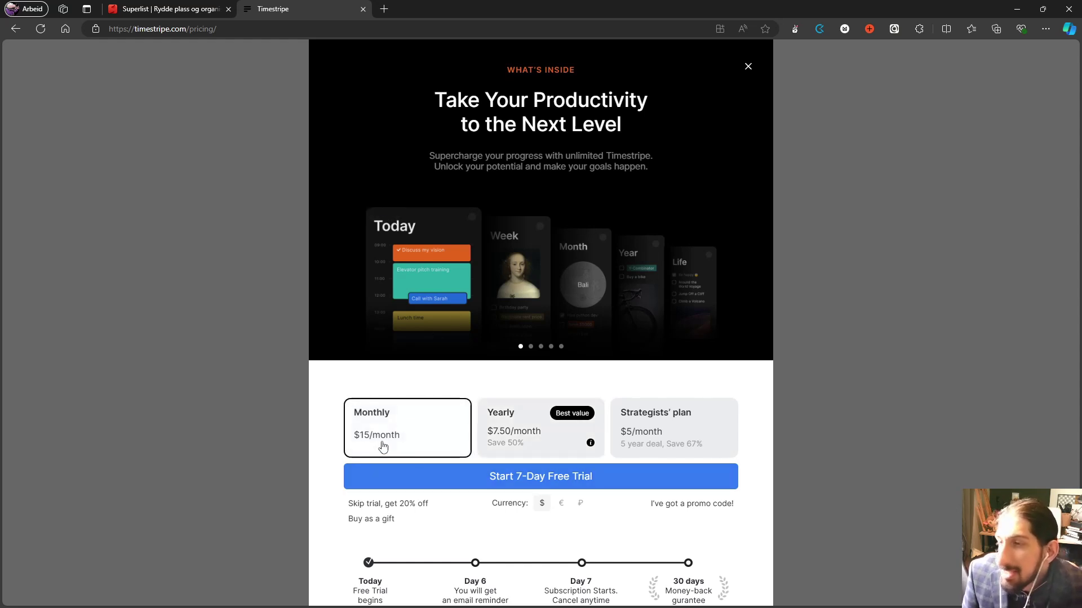
left_click(748, 68)
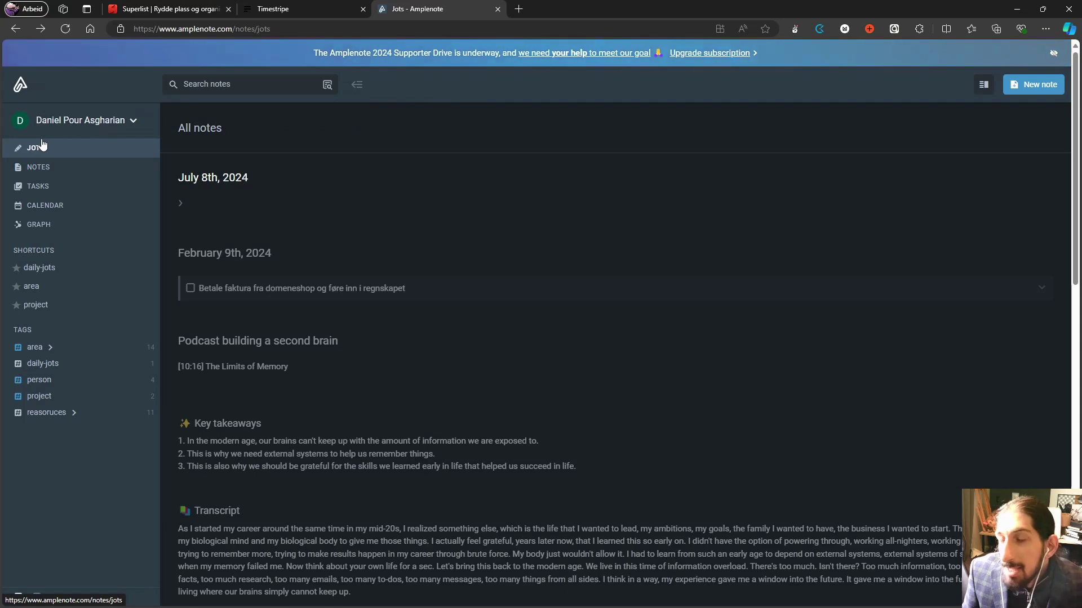
Switch to Amplenote and look through its Notes, Jots, Tasks and Calendar views
left_click(39, 171)
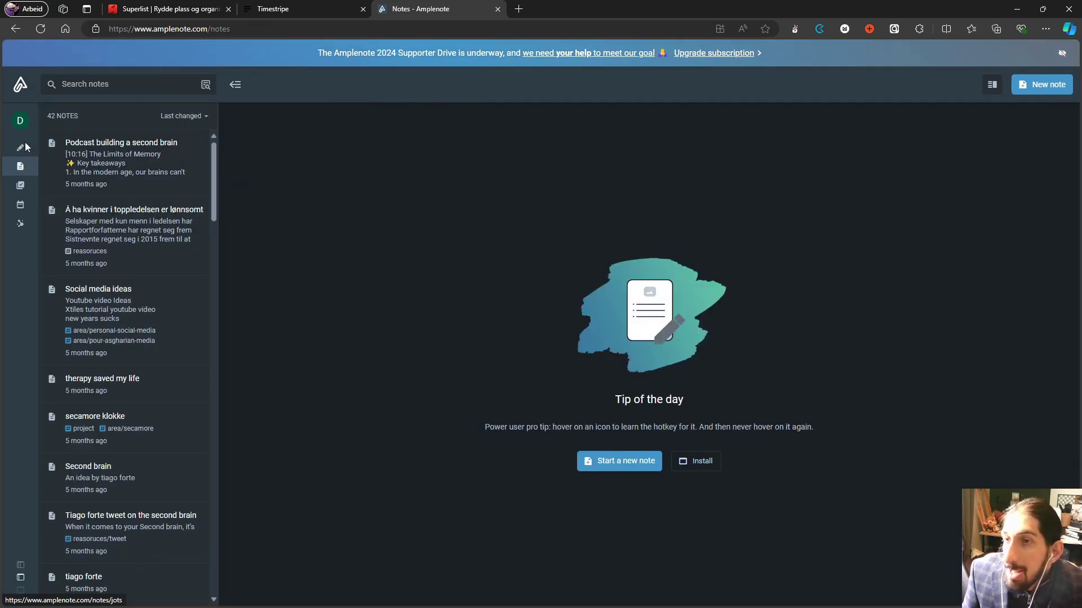
left_click(22, 145)
left_click(54, 168)
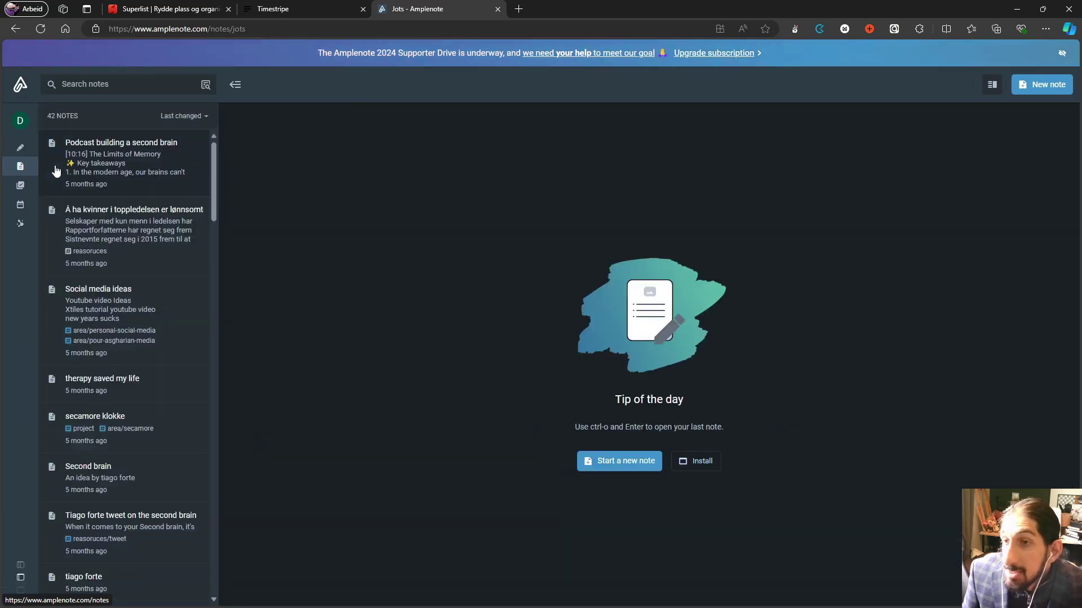
left_click(19, 186)
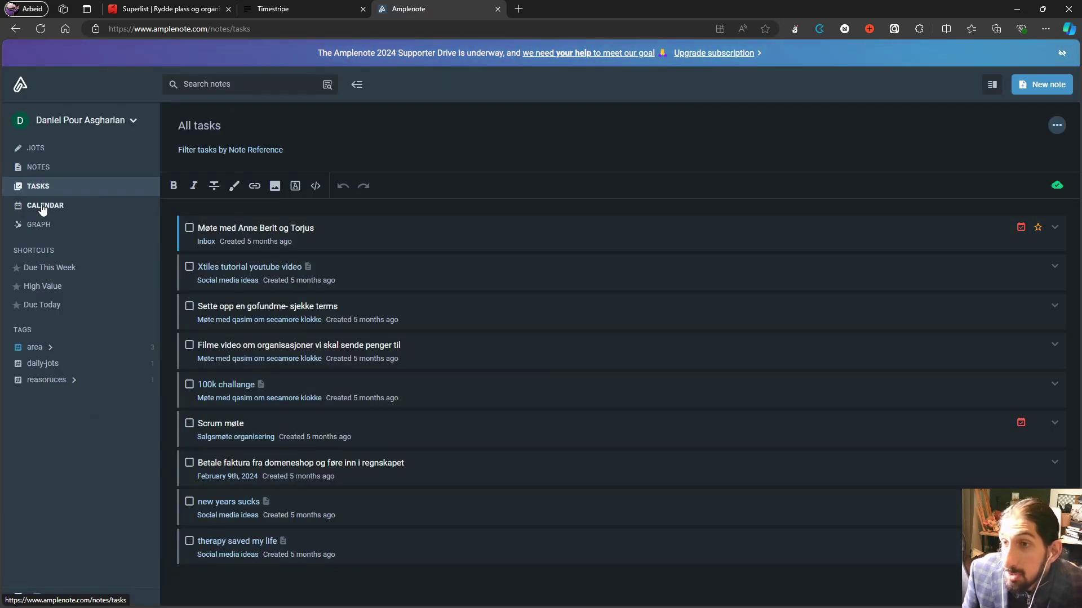
left_click(43, 205)
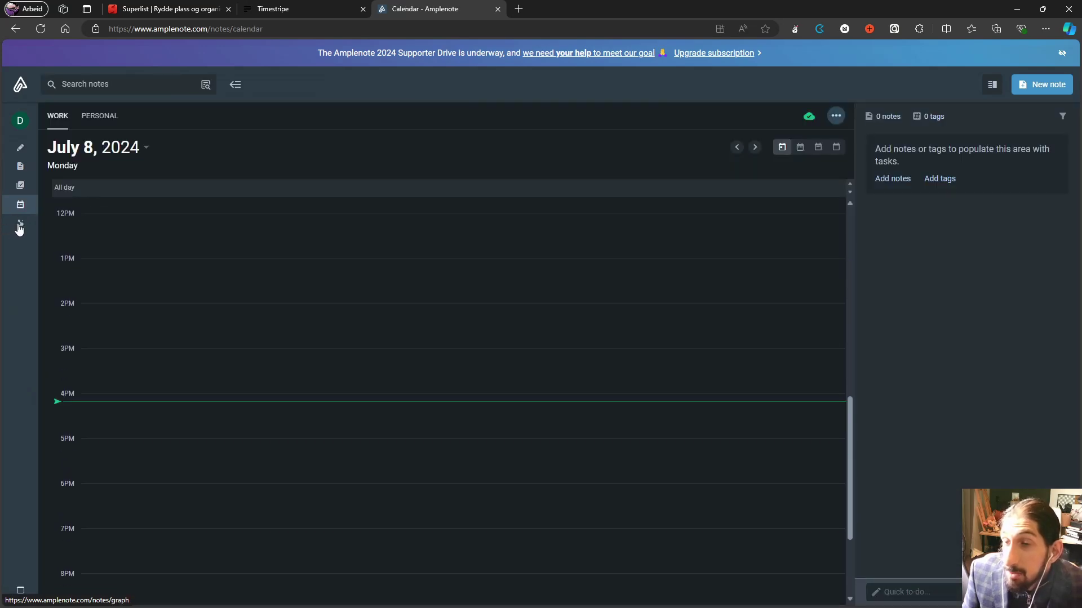
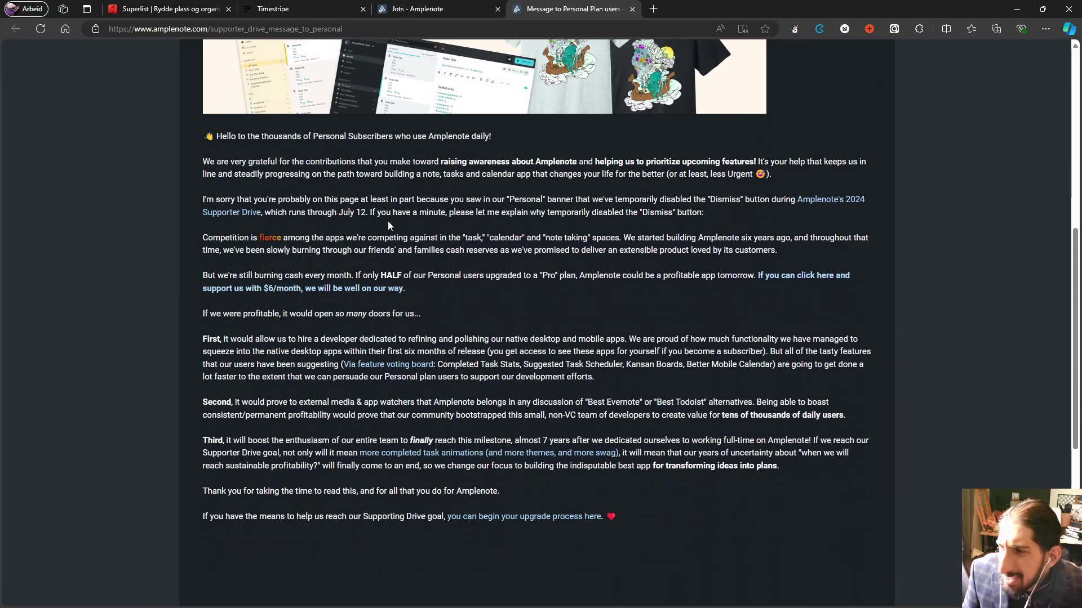
Read the Amplenote 2024 Supporter Drive message, highlighting the passages on the team's milestone and on Personal users upgrading to Pro
left_click_drag(406, 440, 698, 440)
scroll(564, 414, "up", 2)
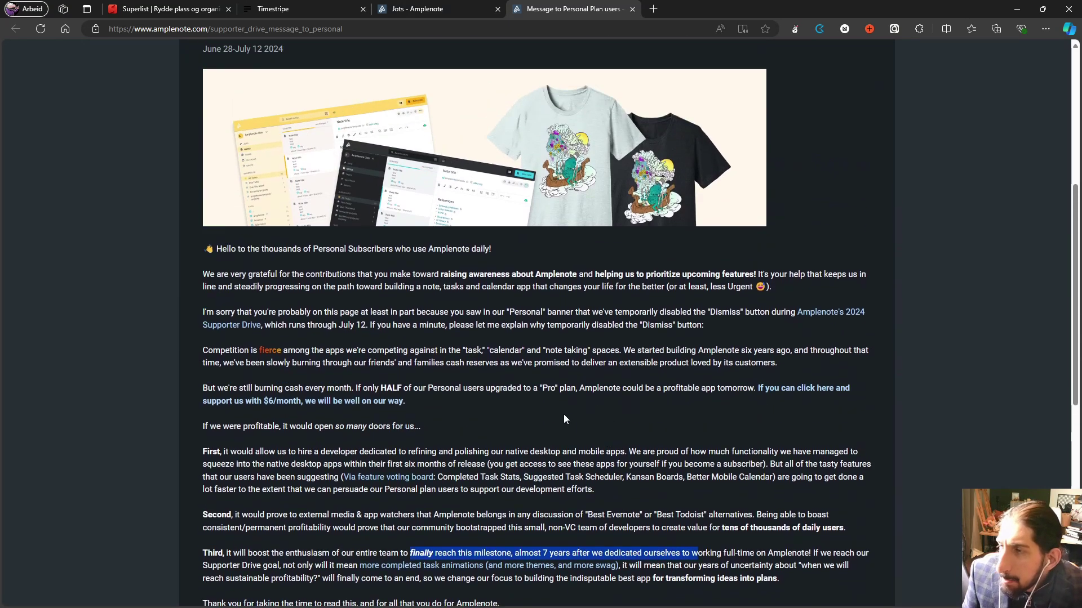
left_click(558, 414)
scroll(517, 388, "up", 1)
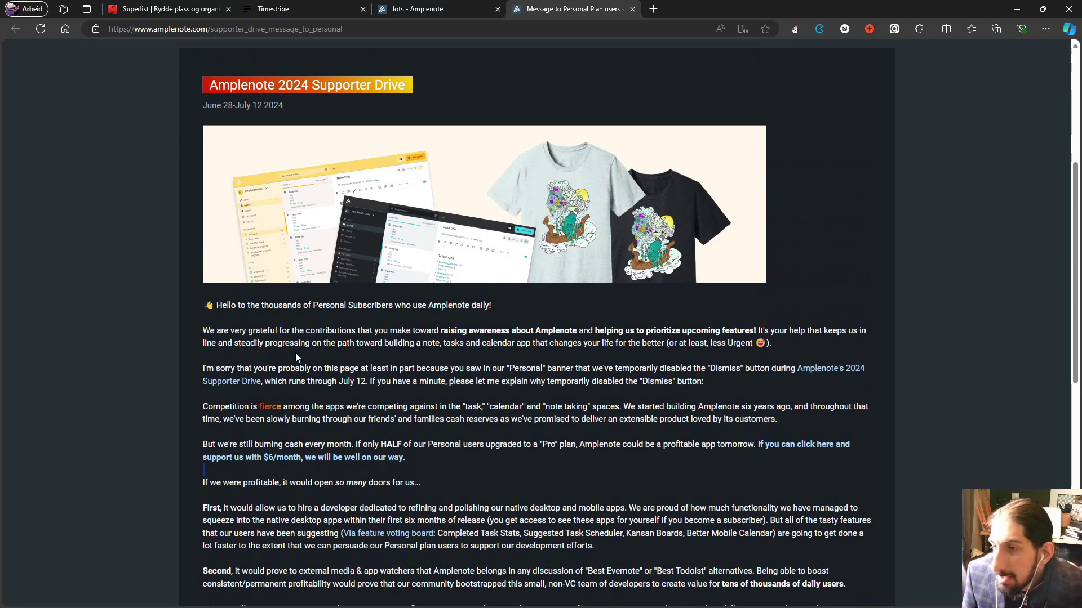
scroll(315, 361, "up", 1)
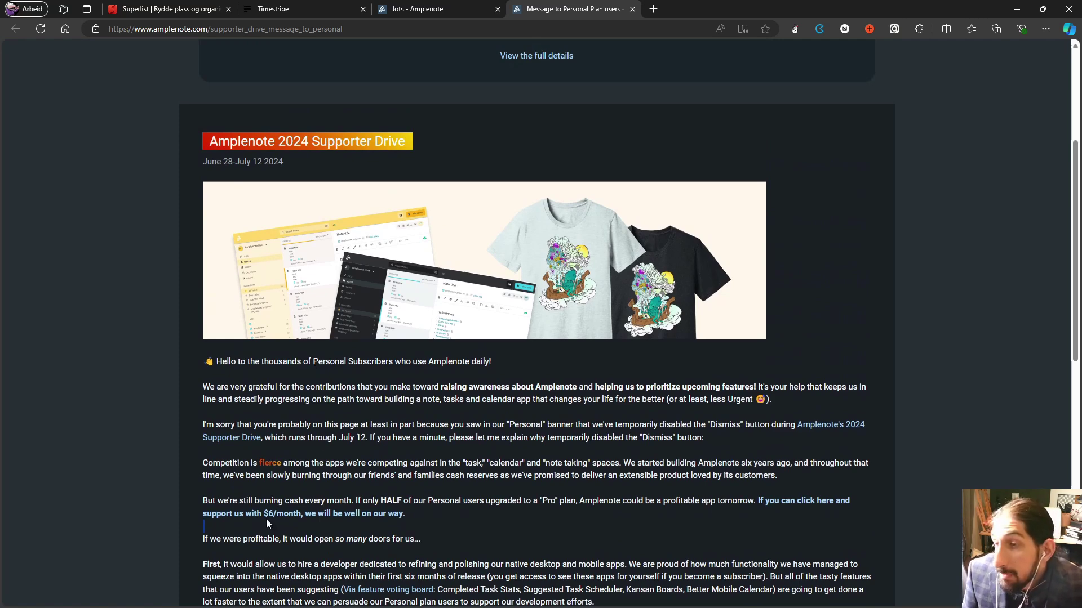
left_click_drag(229, 500, 759, 501)
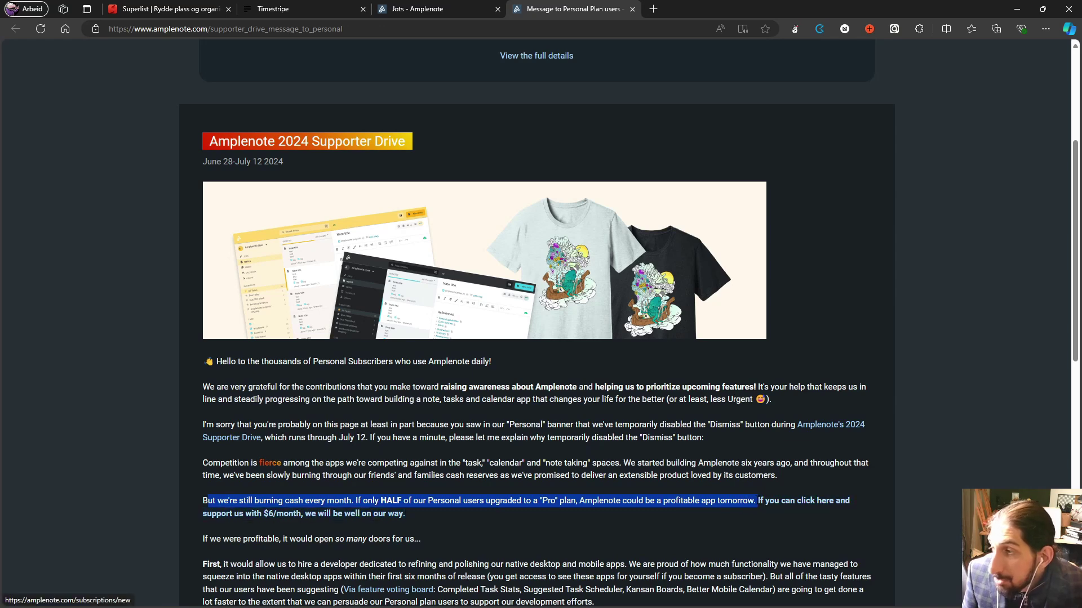
Review the 2024 Supporter Drive progress bar and the perks offered for signing up for a paid plan
scroll(369, 436, "up", 4)
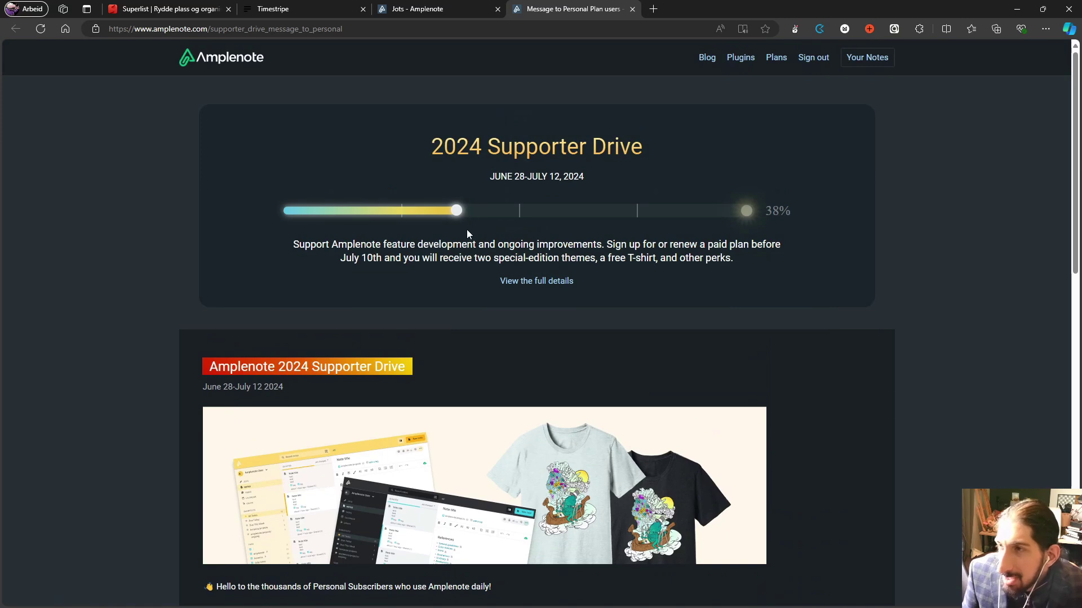
scroll(463, 231, "down", 4)
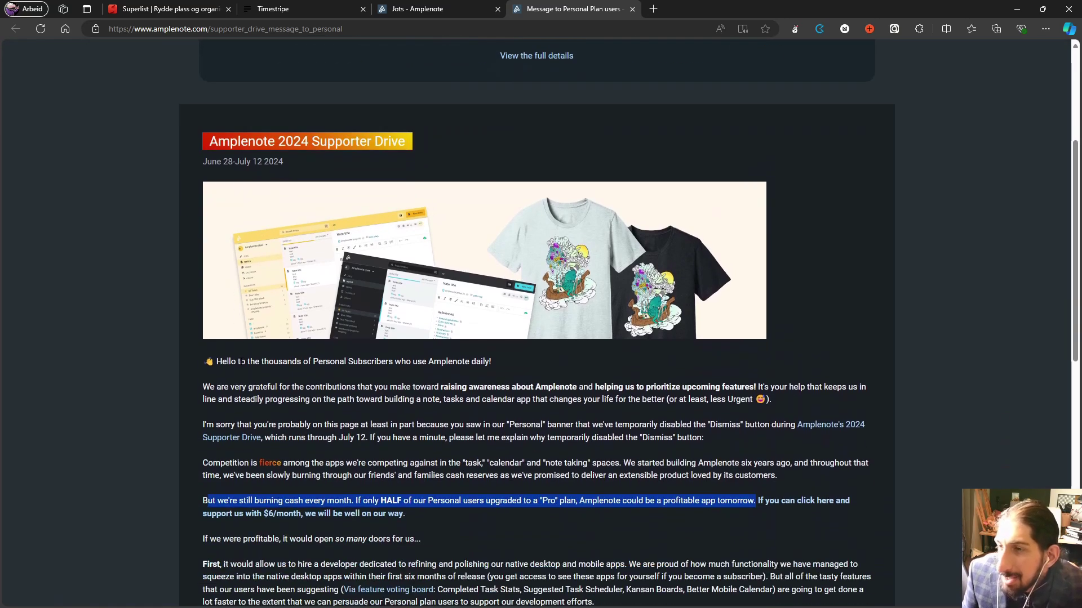
left_click(223, 410)
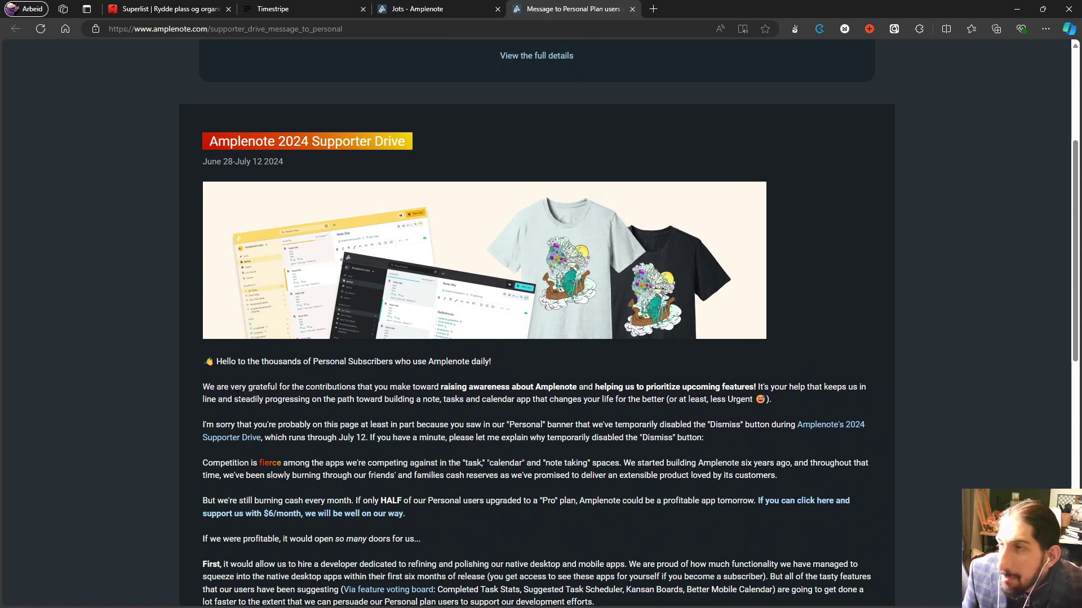
scroll(386, 382, "up", 4)
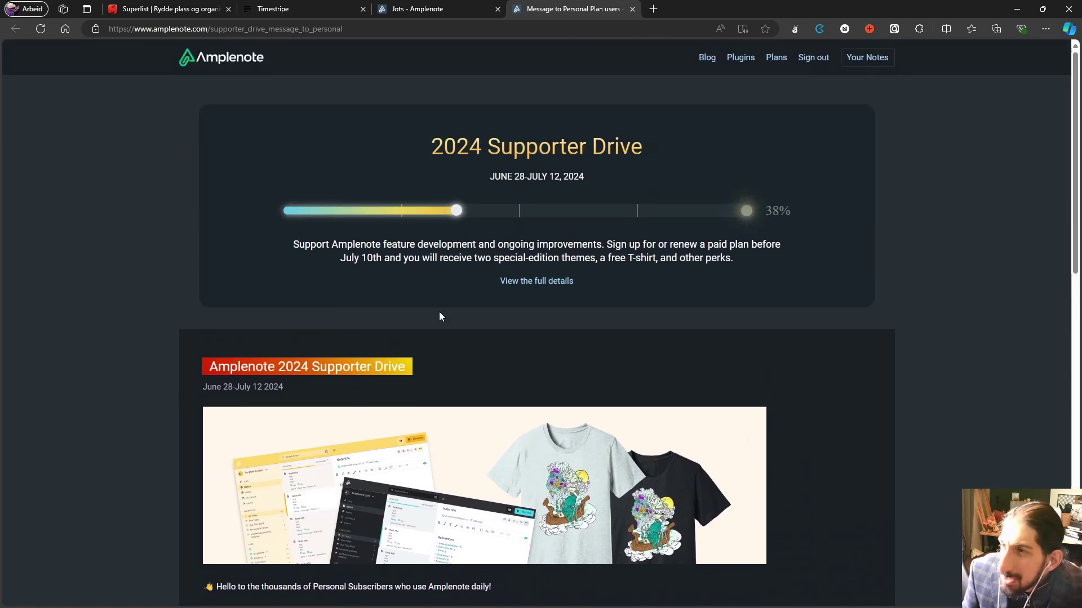
scroll(473, 434, "down", 7)
scroll(648, 319, "up", 4)
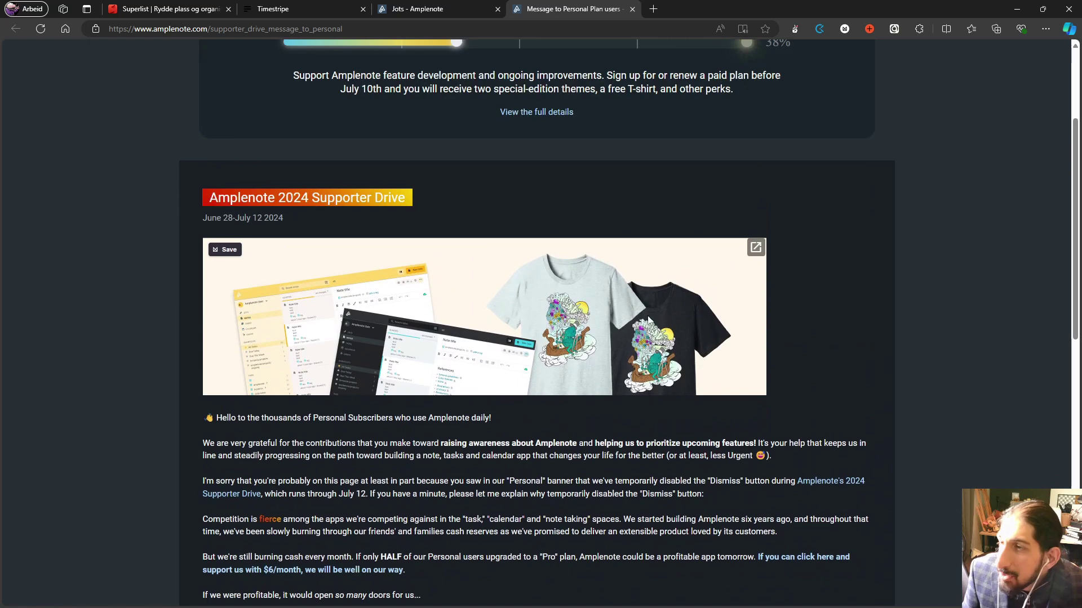
scroll(554, 325, "up", 2)
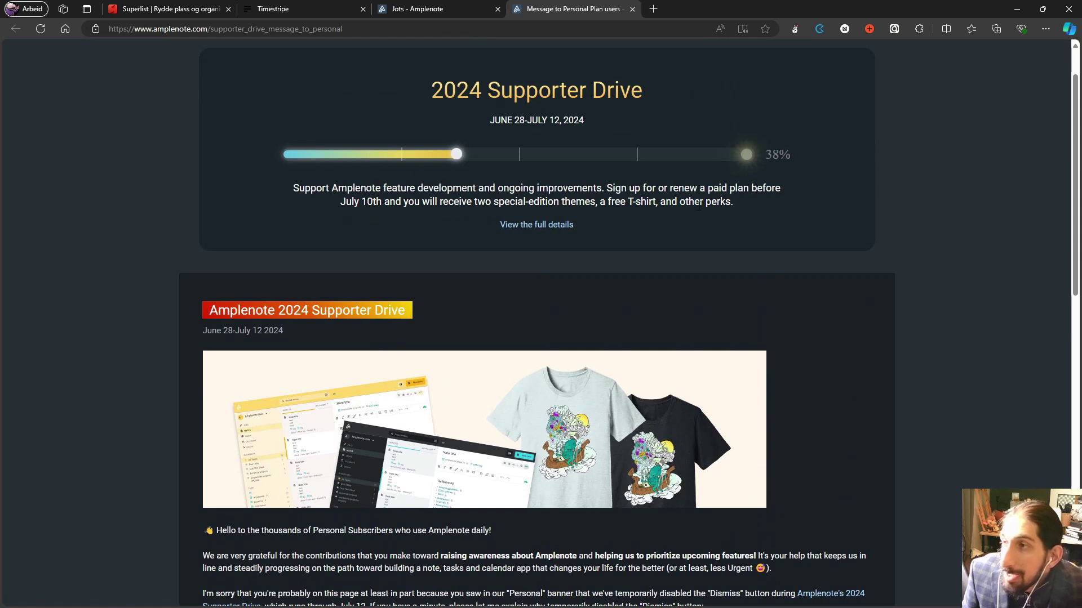
left_click_drag(733, 202, 725, 228)
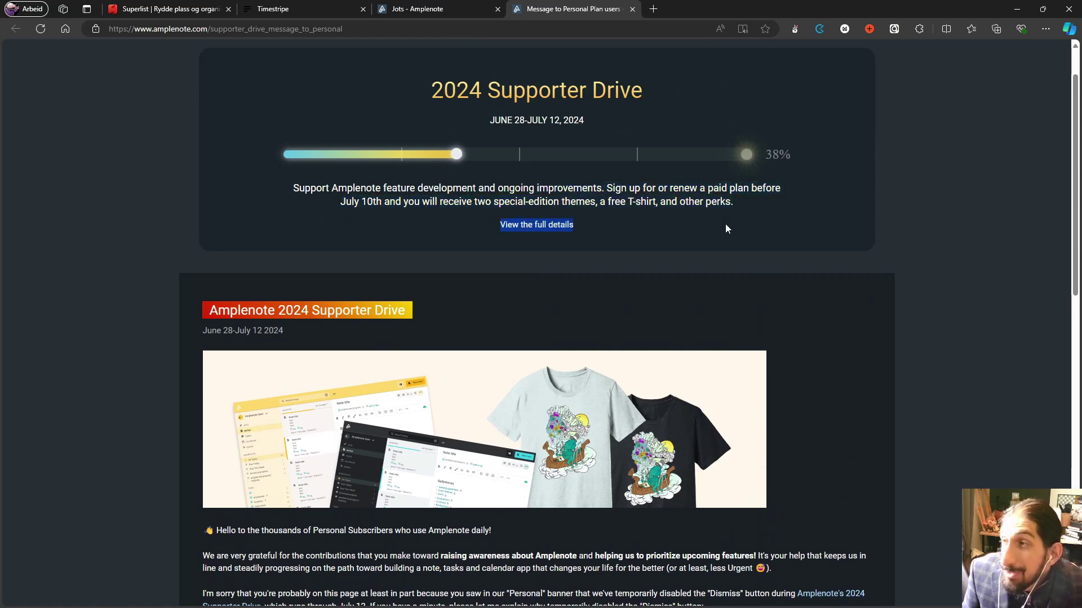
left_click(714, 244)
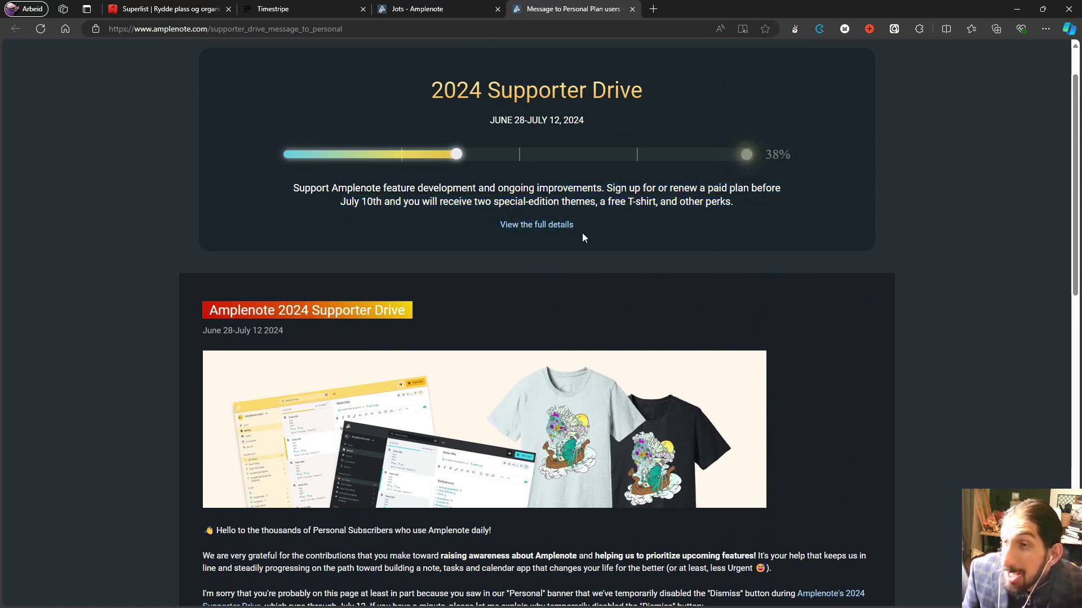
Return to Amplenote's Jots and add two checkbox tasks, "gkfkgjdfkgjdø" and "kukhhjhj", under July 8th, 2024
left_click(411, 7)
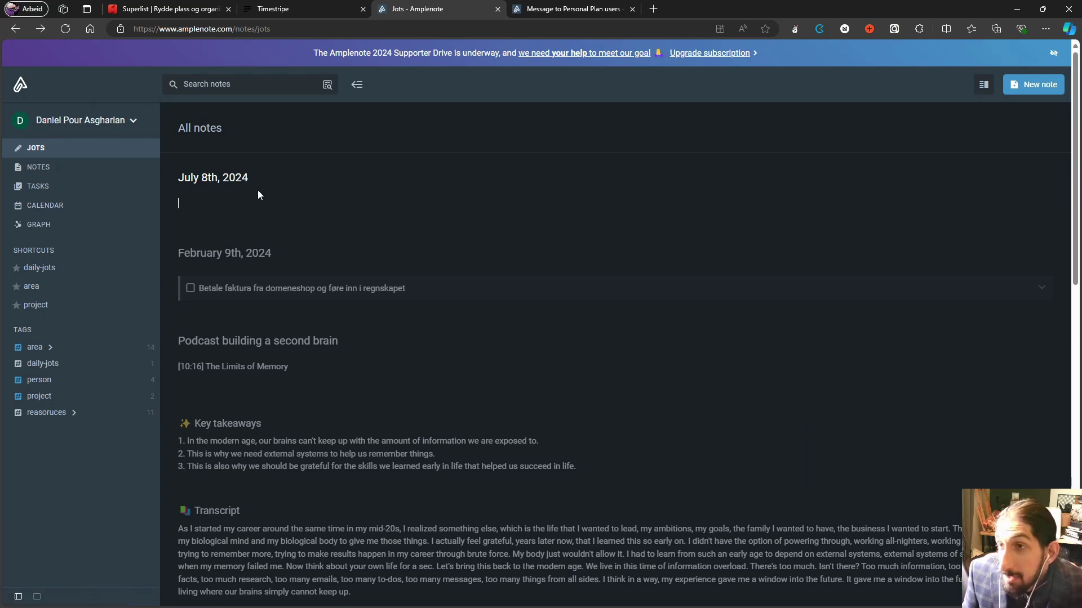
left_click(63, 168)
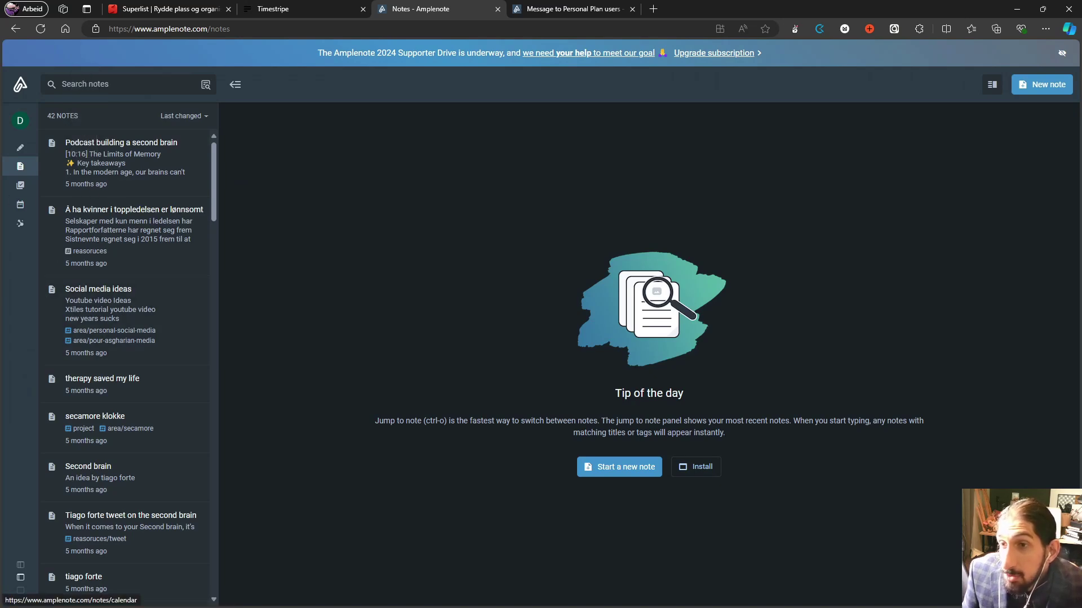
left_click(28, 151)
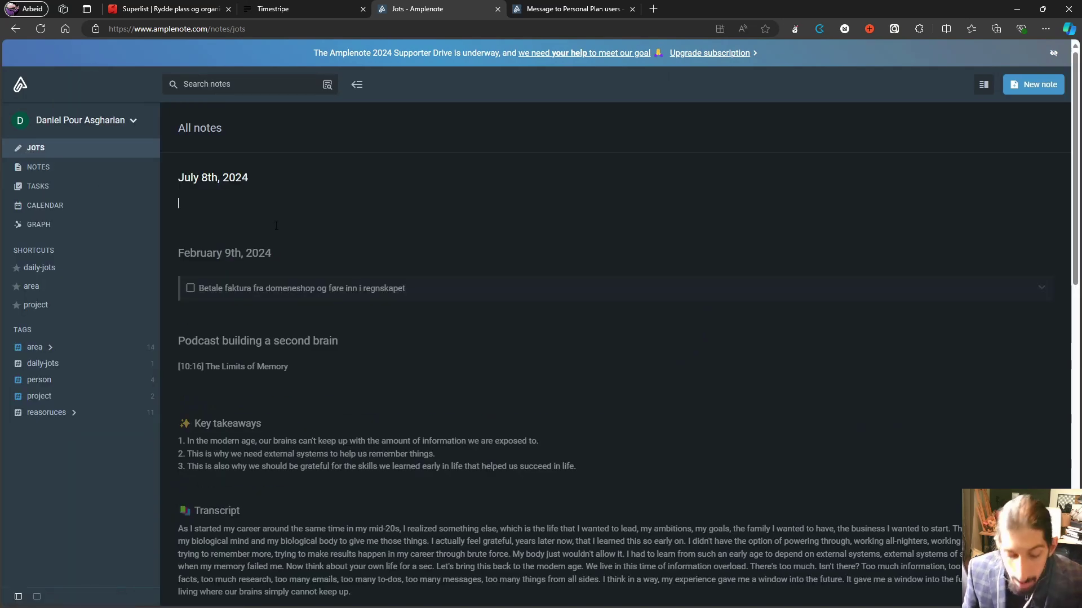
type("/")
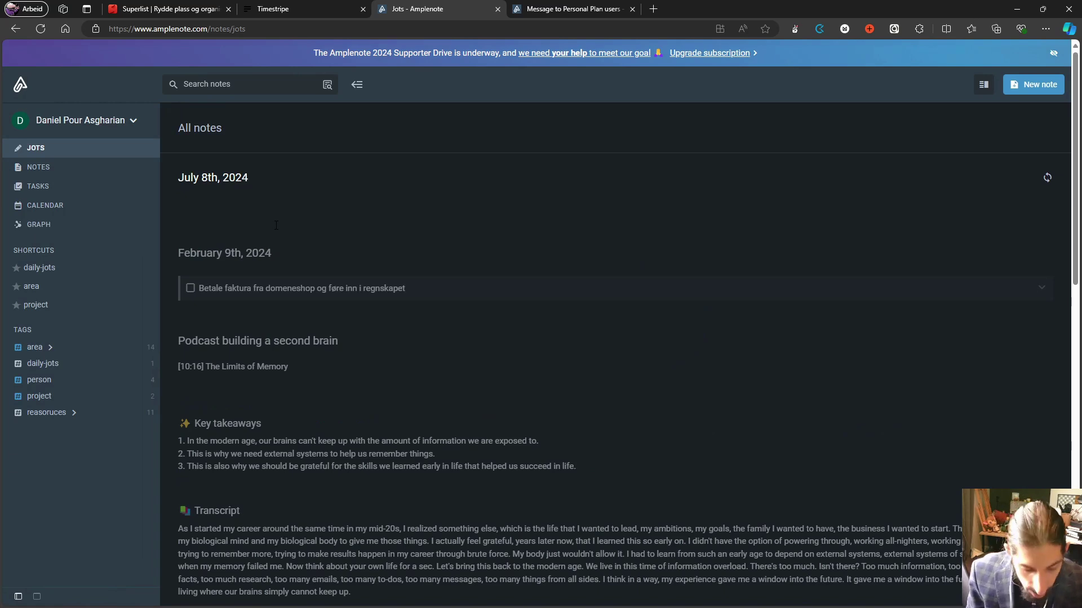
type("] ")
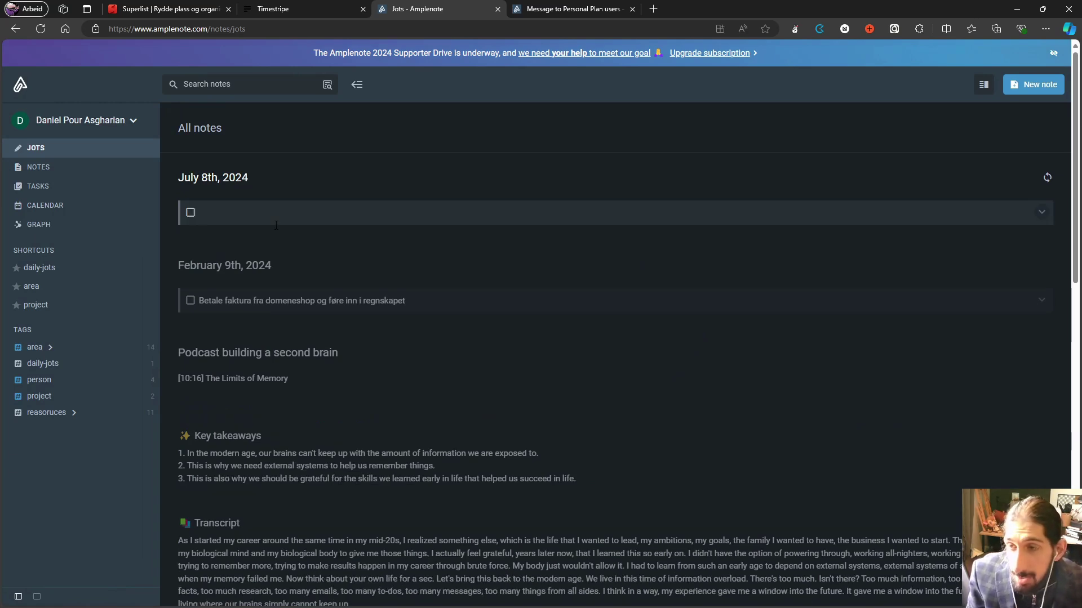
type("gkfkgjdfkgjdø")
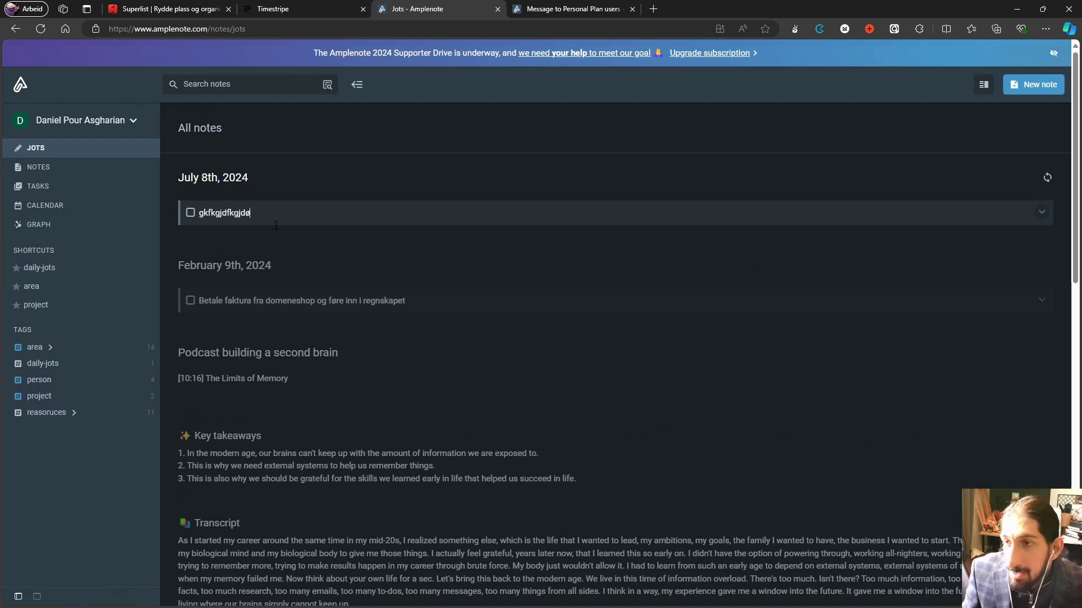
key("Return")
type("kukh")
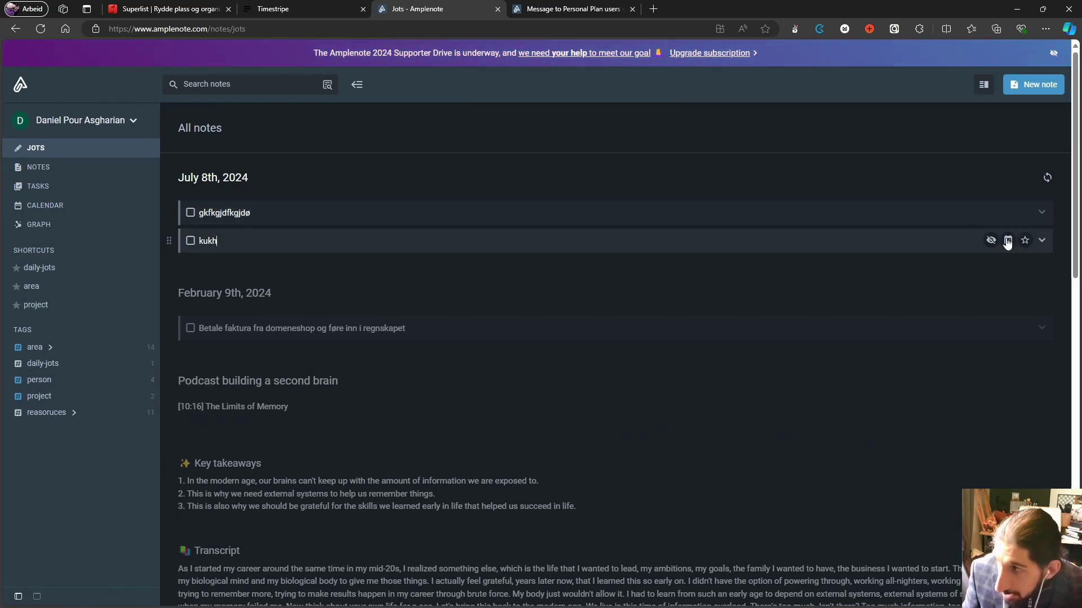
type("hjhj")
Set both new tasks on the July 8th jot to start tomorrow, Tue, Jul 9
left_click(1007, 217)
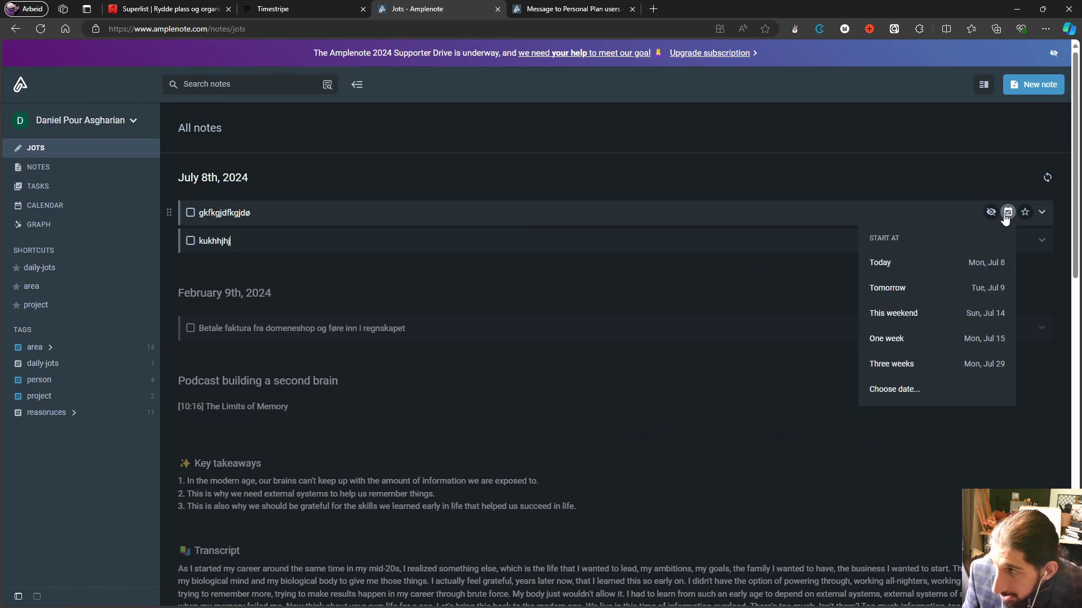
left_click(918, 292)
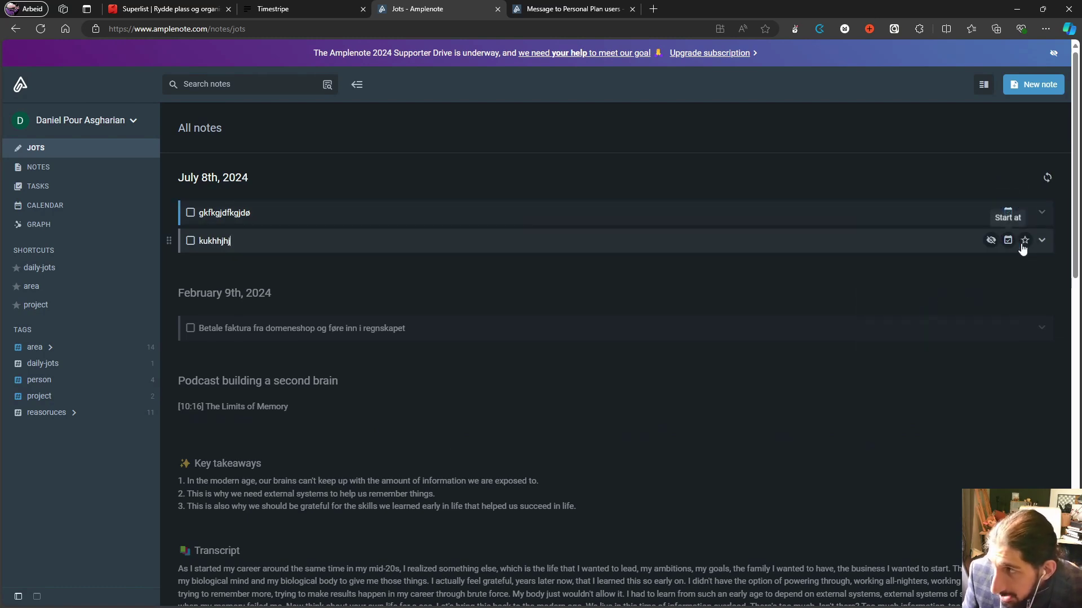
left_click(1008, 240)
left_click(923, 317)
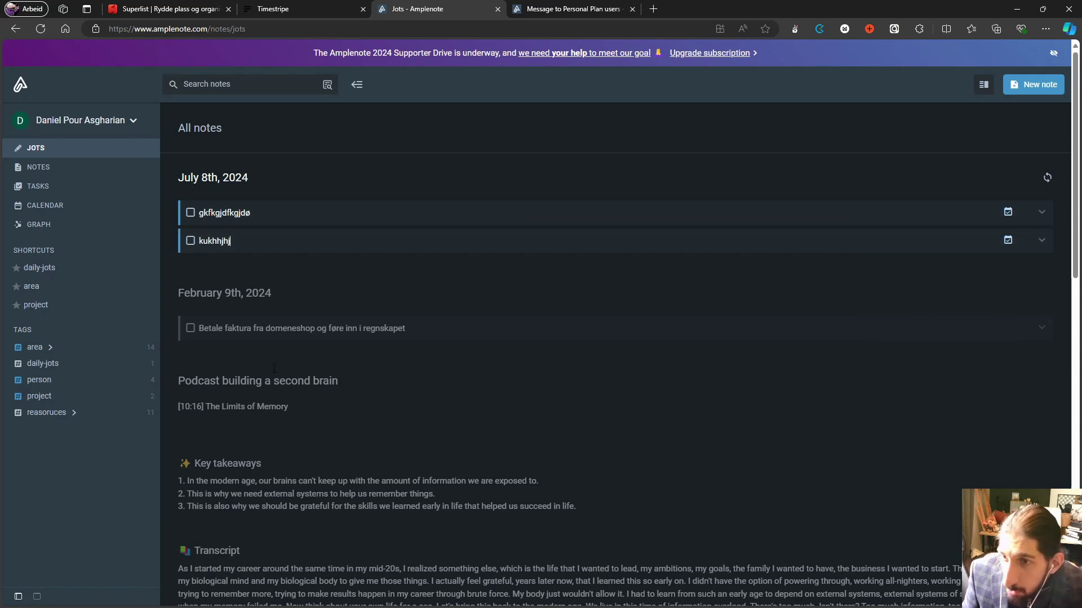
Open the Calendar and show the day view for July 9, 2024
left_click(67, 204)
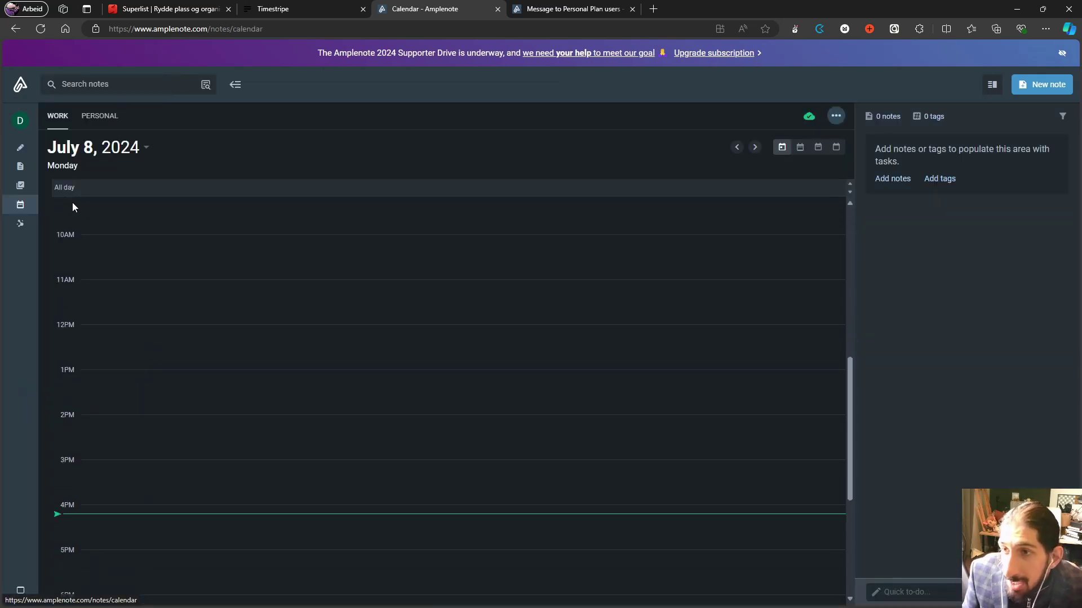
left_click(146, 148)
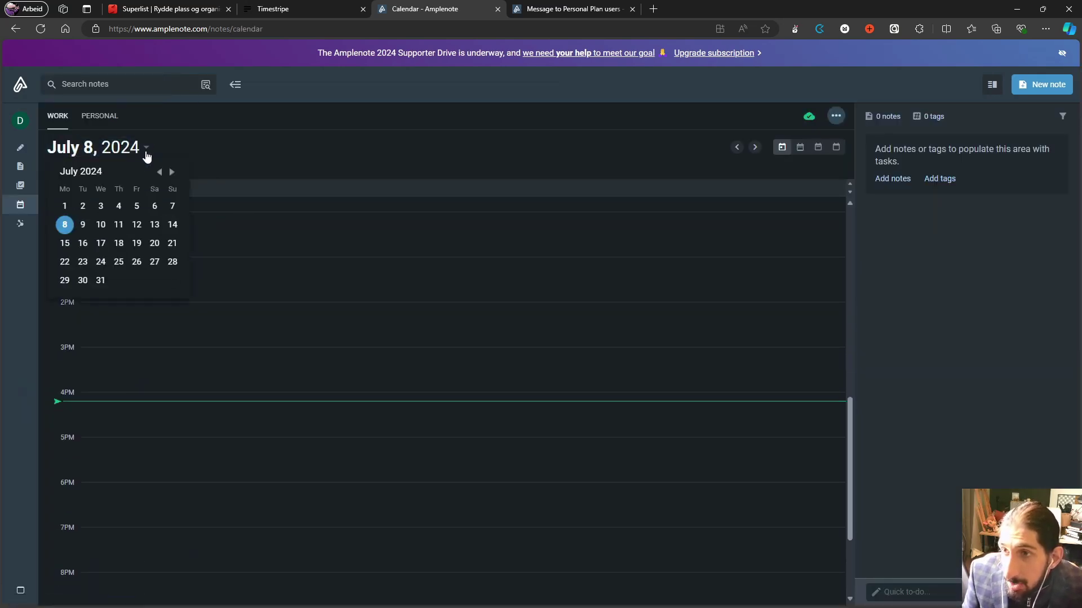
left_click(83, 225)
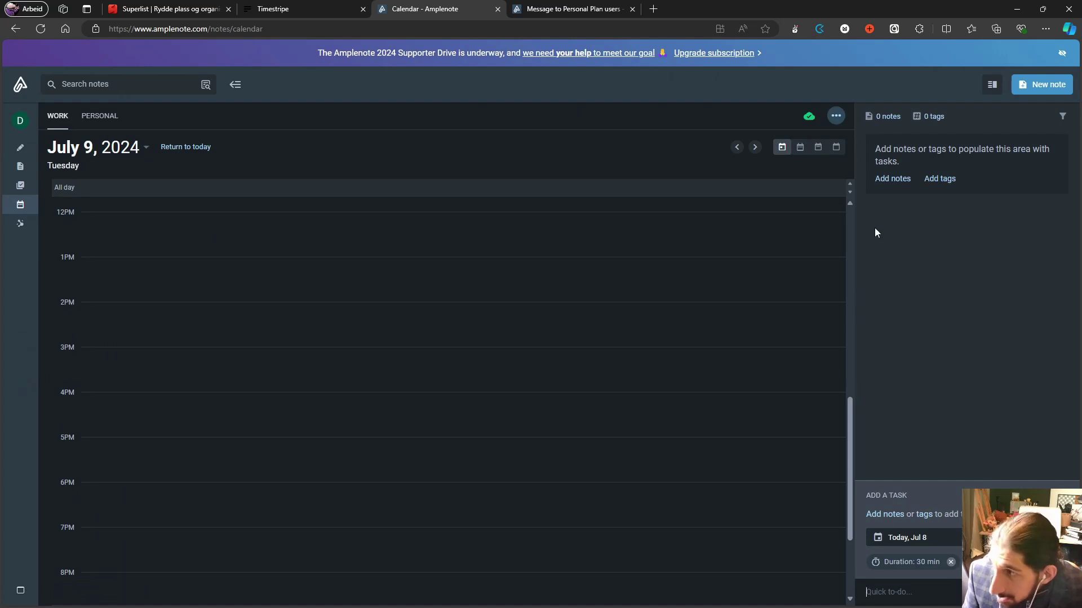
key("alt+Left")
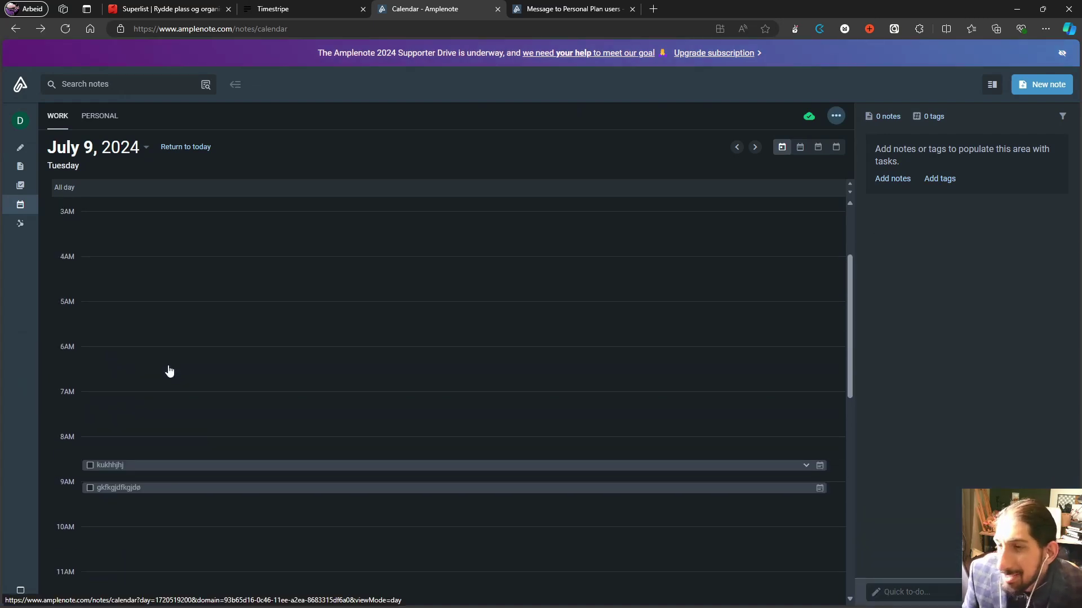
Reschedule kukhhjhj to about 10–11:15 AM and gkfkgjdfkgjdø to 8–9 AM on July 9
scroll(169, 371, "down", 1)
left_click_drag(121, 425, 218, 539)
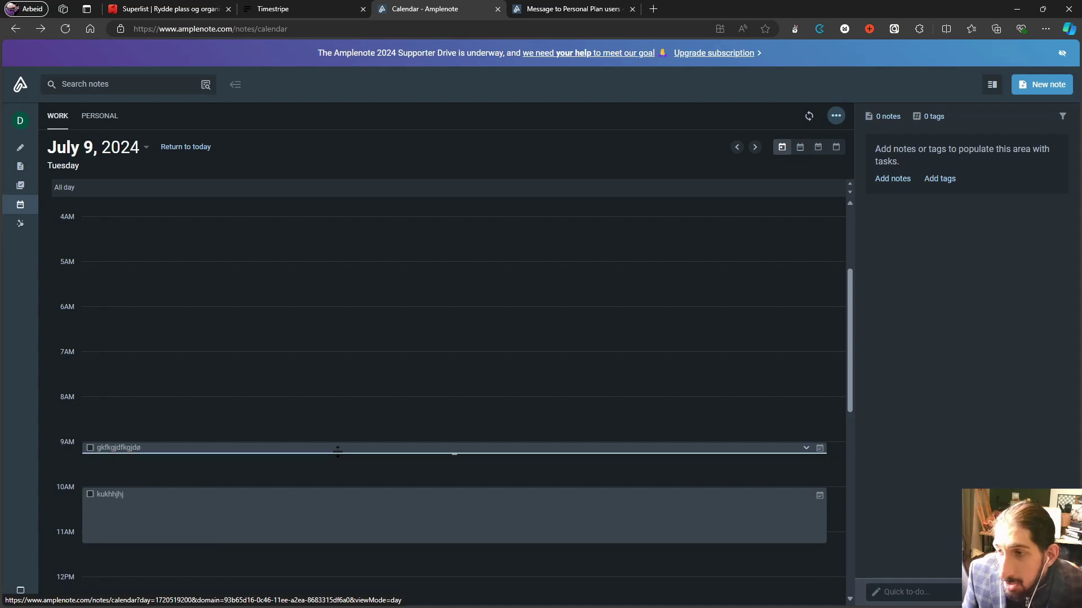
left_click_drag(338, 450, 325, 432)
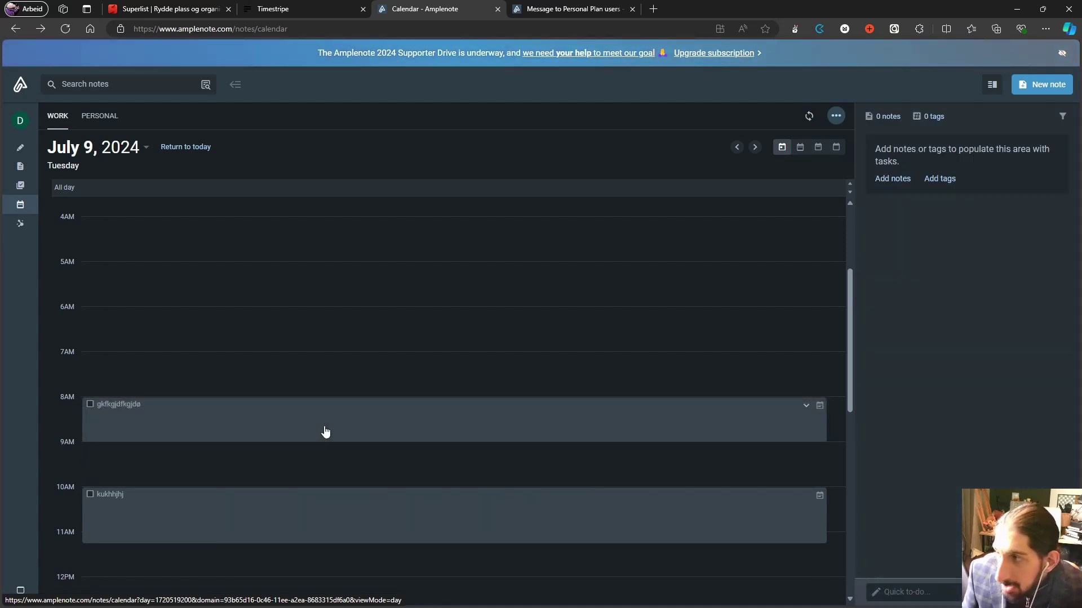
scroll(406, 422, "up", 1)
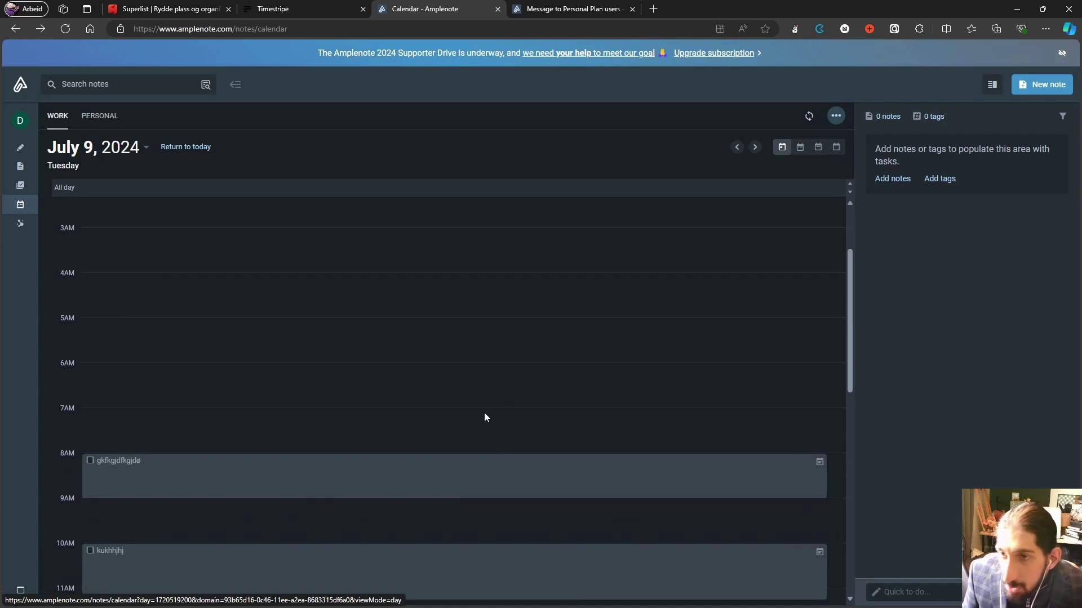
In the Personal calendar, schedule "Sette opp en gofundme- sjekke terms" at about 12:45 AM and "100k challange" at about 2:45 AM
left_click(101, 116)
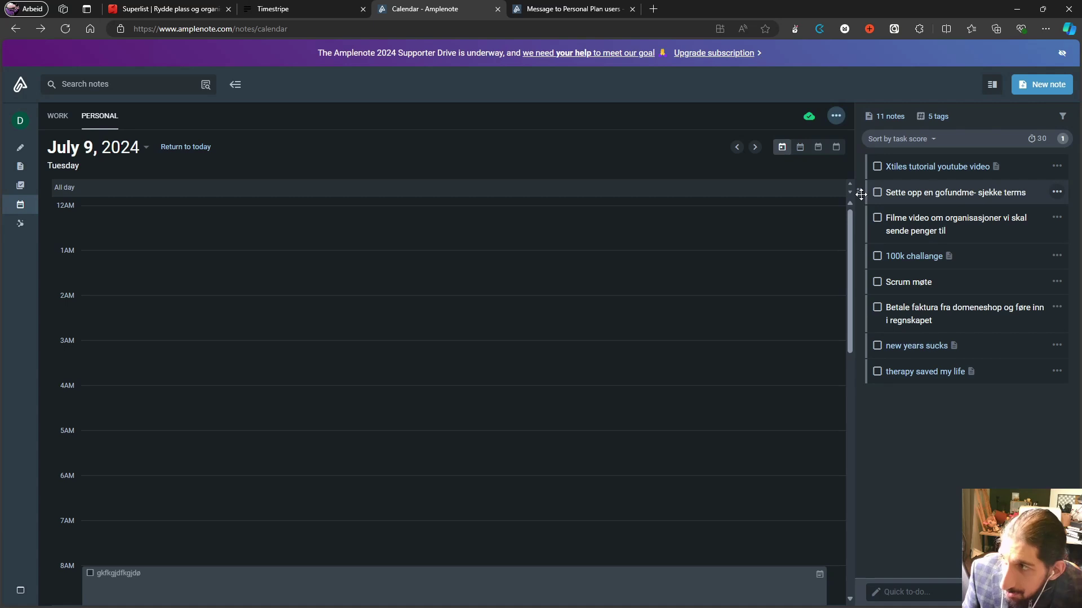
left_click_drag(861, 194, 507, 242)
left_click_drag(862, 230, 699, 321)
Schedule "new years sucks" at about 4:15 AM, "therapy saved my life" at about 5:45 AM and "Scrum møte" at 5 AM
left_click_drag(859, 294, 512, 382)
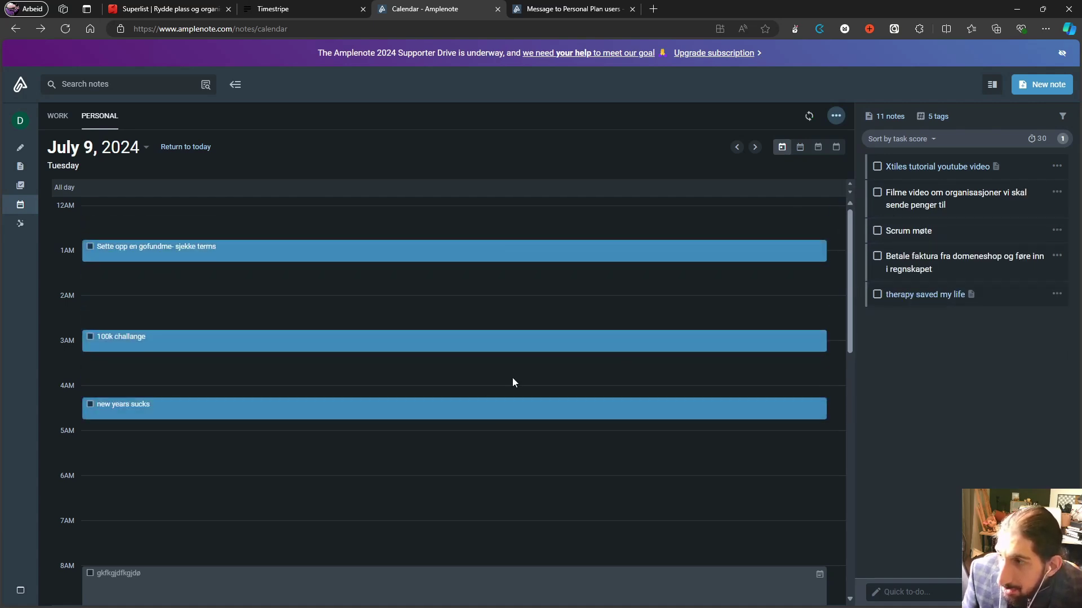
left_click_drag(860, 294, 519, 476)
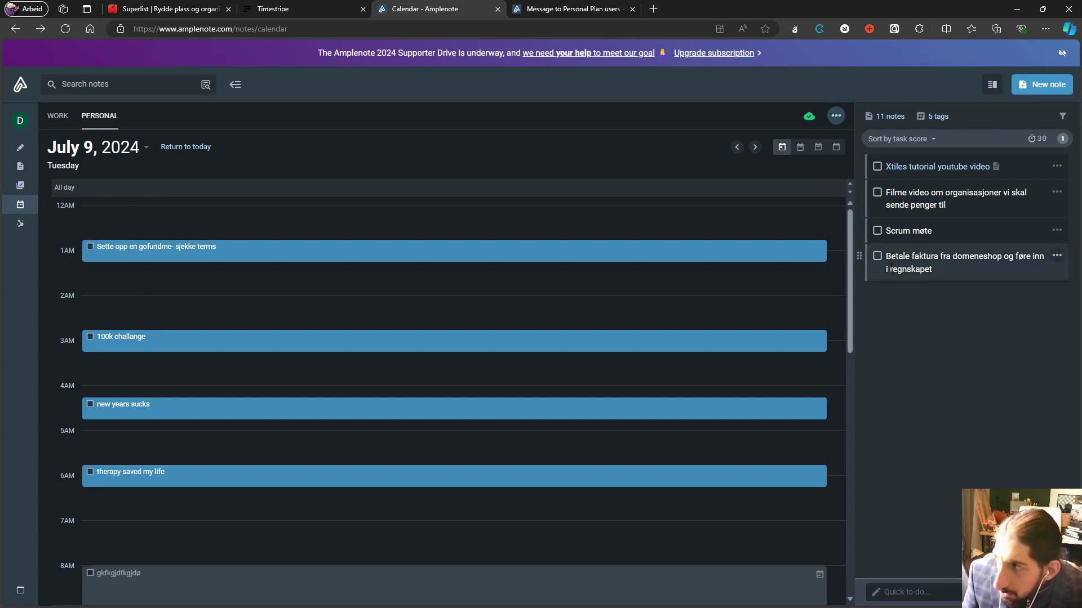
left_click_drag(889, 251, 475, 441)
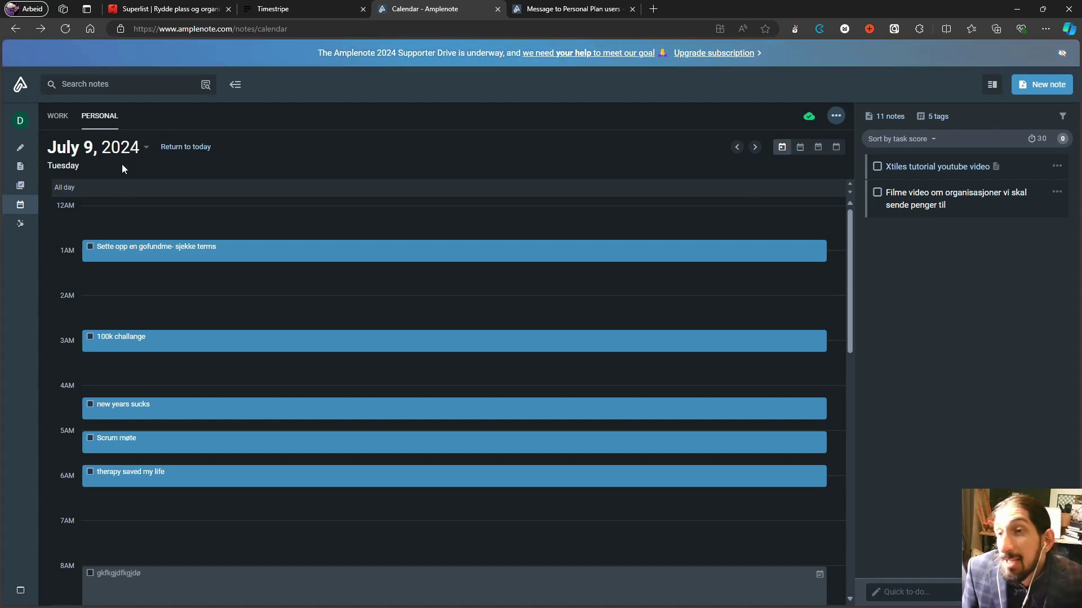
Look through the Jots entries and the list of saved notes
left_click(17, 148)
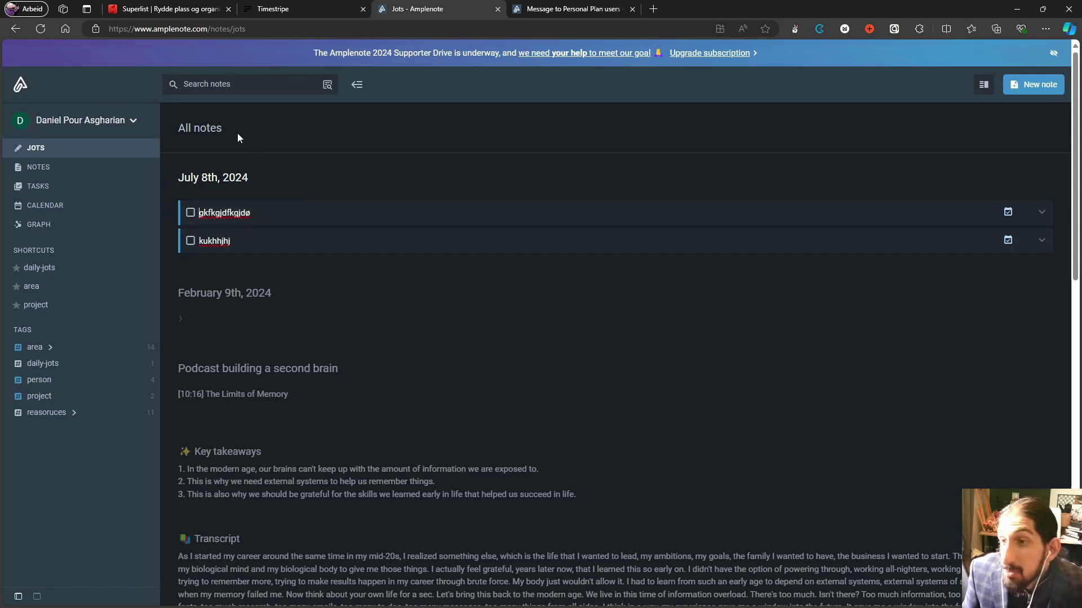
scroll(238, 135, "down", 2)
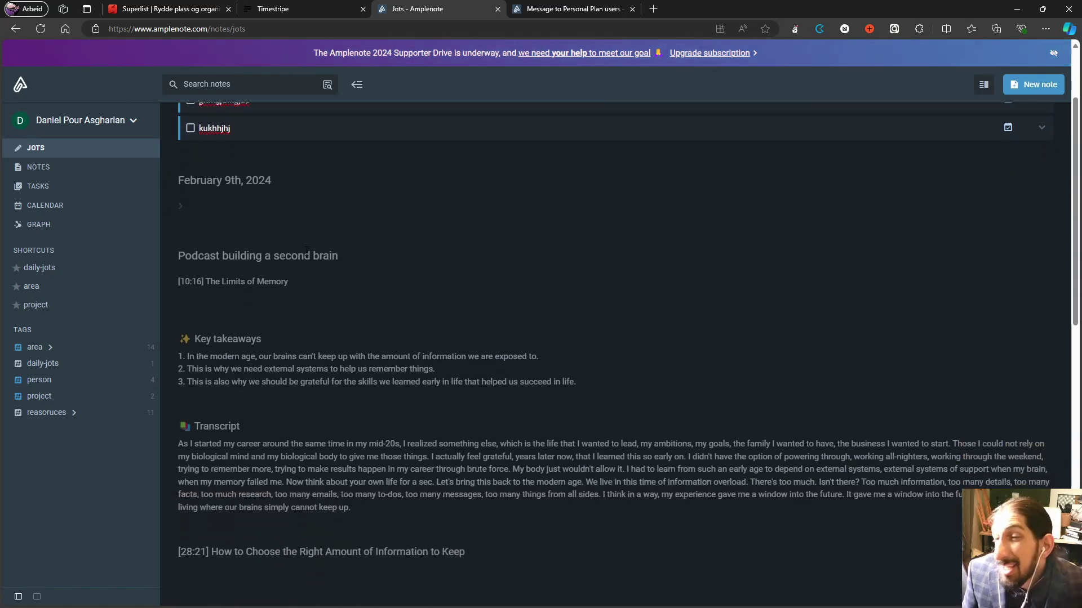
left_click(39, 168)
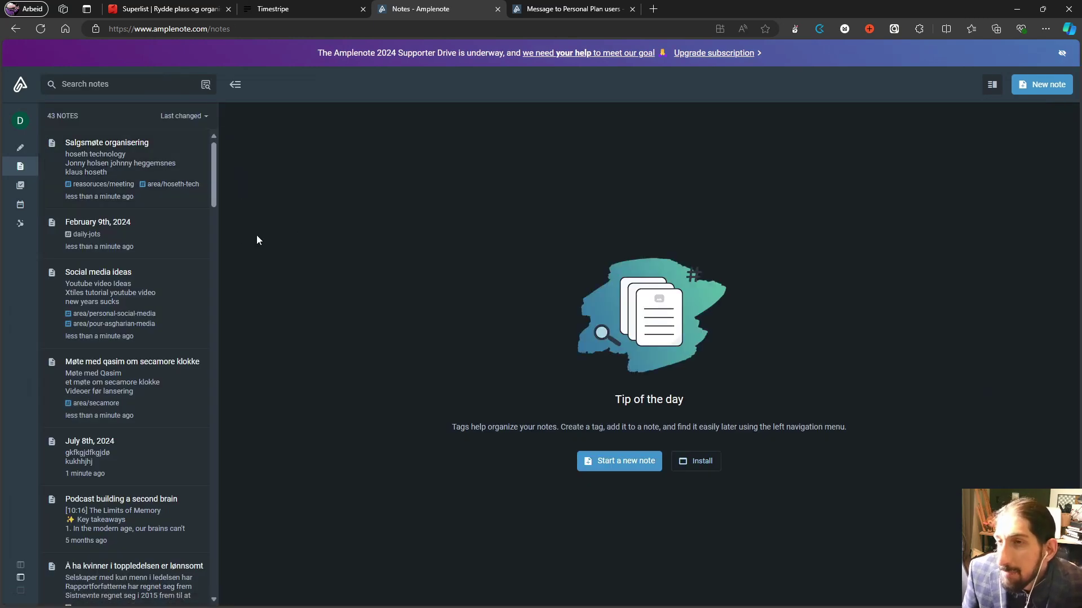
scroll(138, 277, "down", 8)
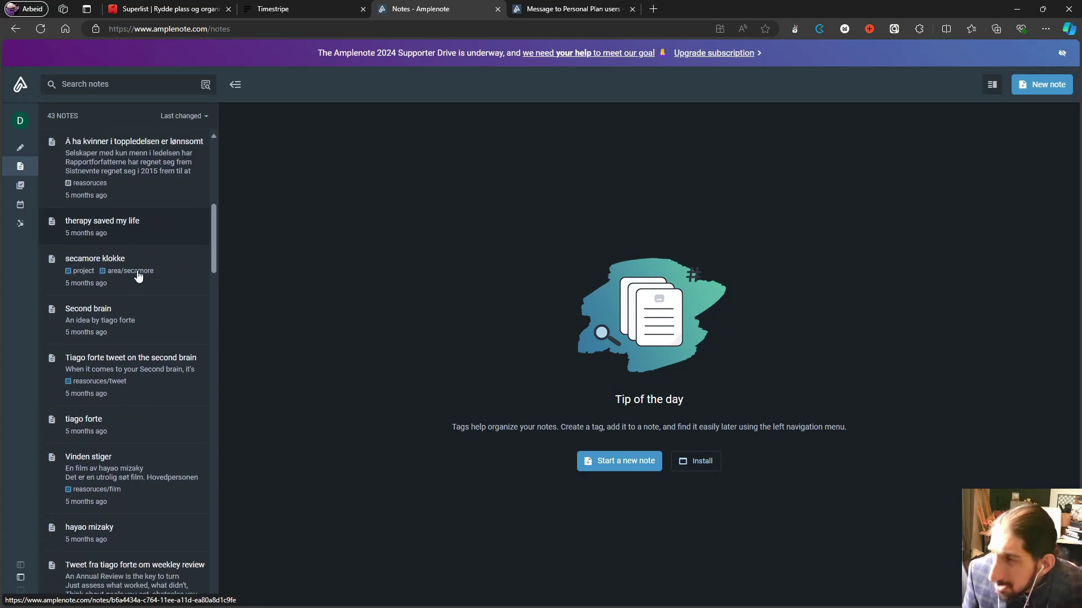
scroll(139, 276, "down", 8)
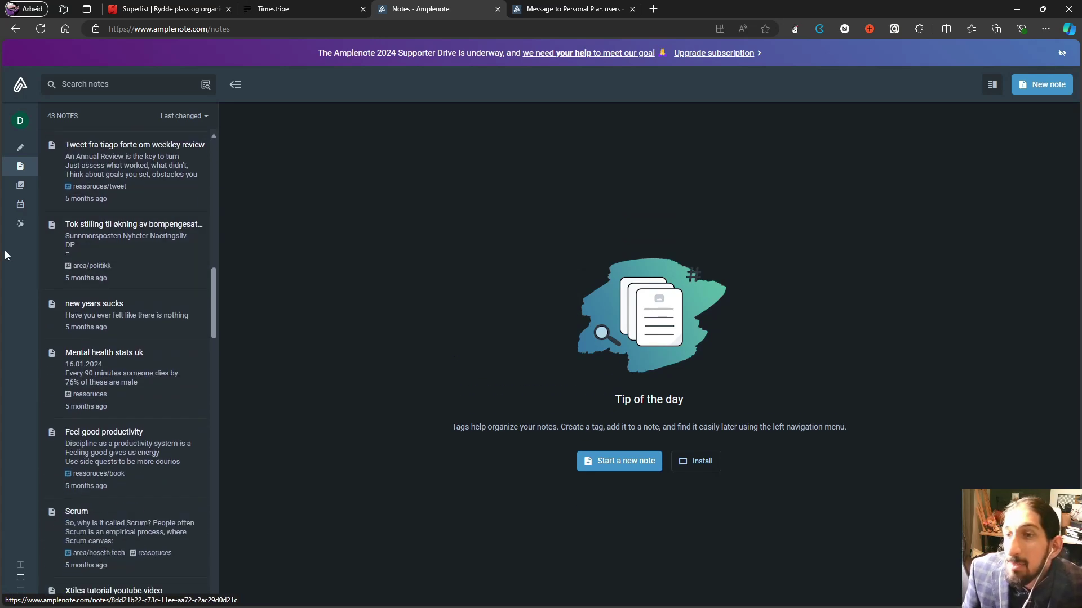
Open the Amplenote subscription plans and highlight the feature list of the free Personal plan
scroll(74, 248, "down", 1)
scroll(180, 248, "up", 2)
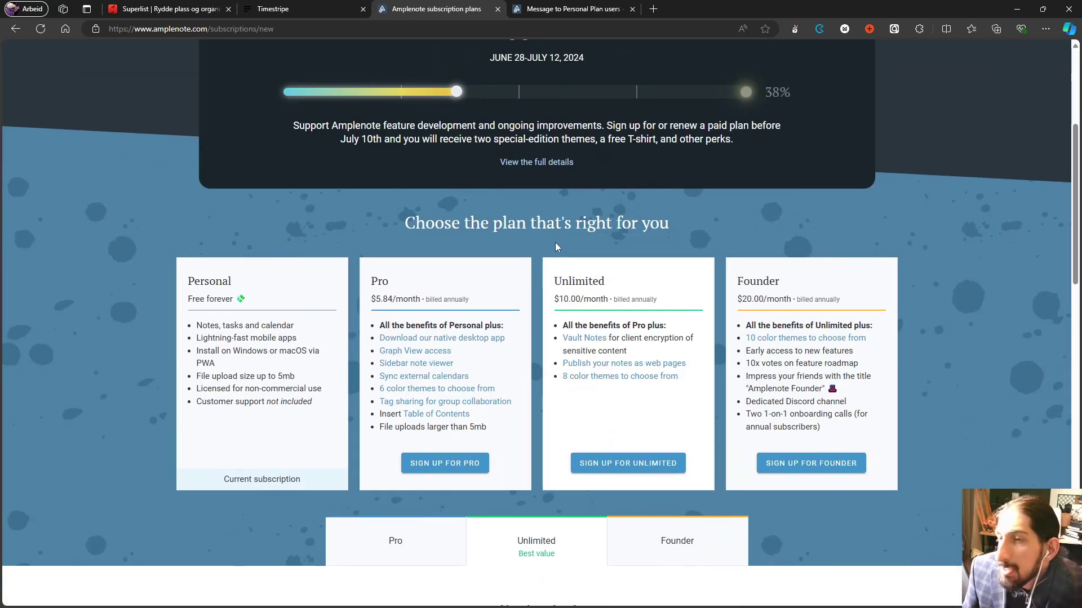
scroll(556, 242, "down", 2)
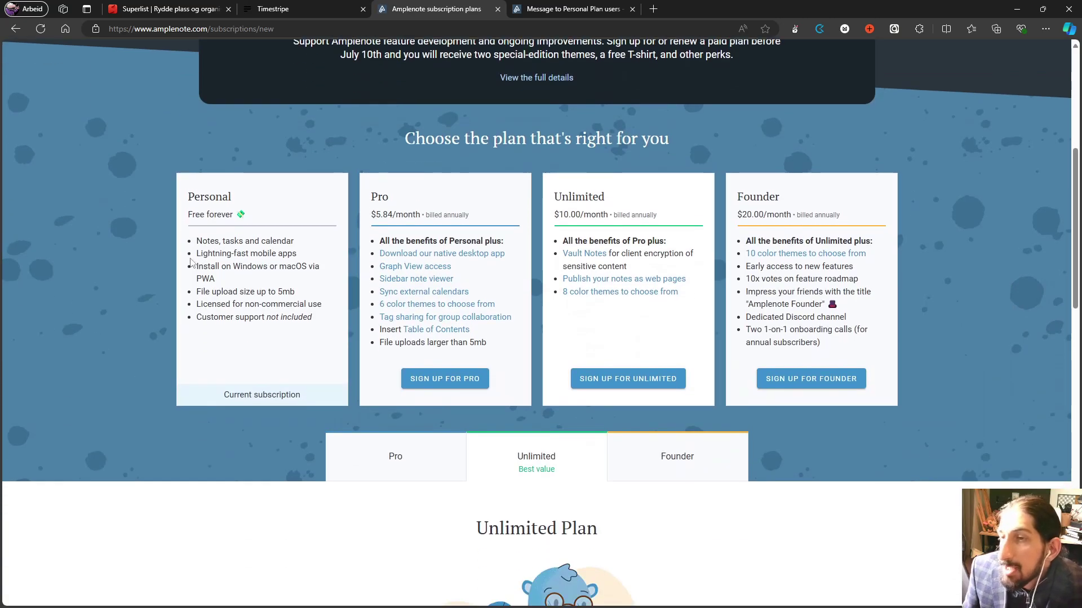
left_click_drag(195, 241, 309, 314)
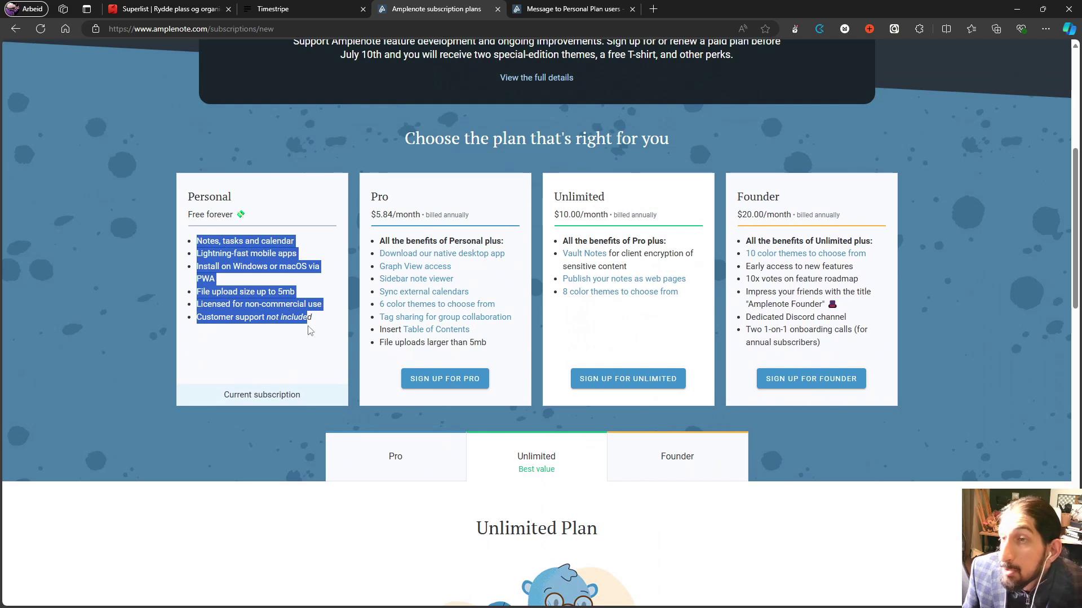
left_click(316, 330)
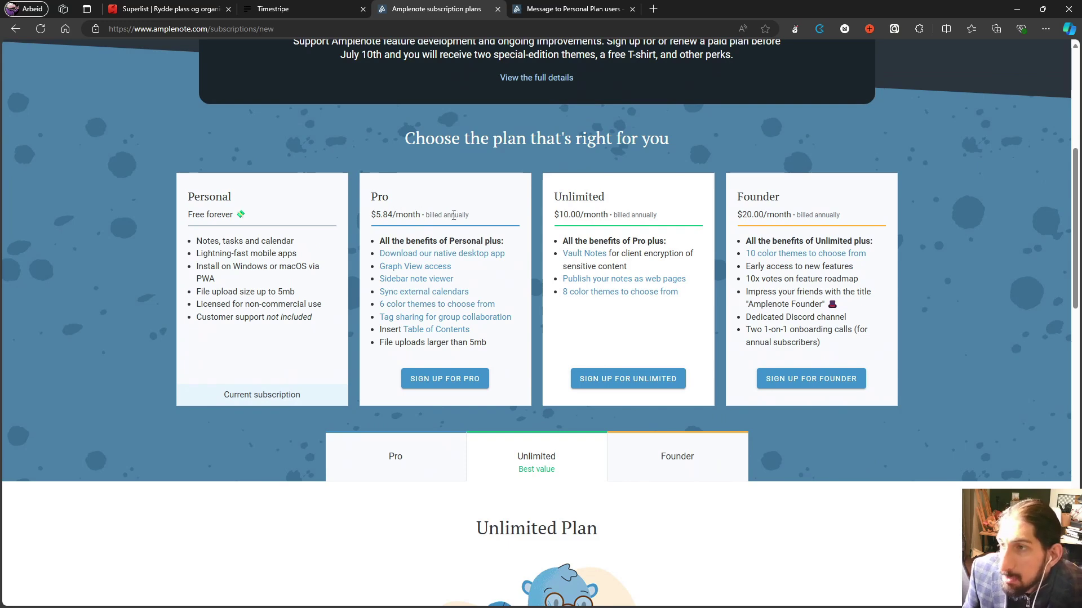
Review the Pro plan's price and features and the description of the Unlimited plan
scroll(428, 338, "down", 2)
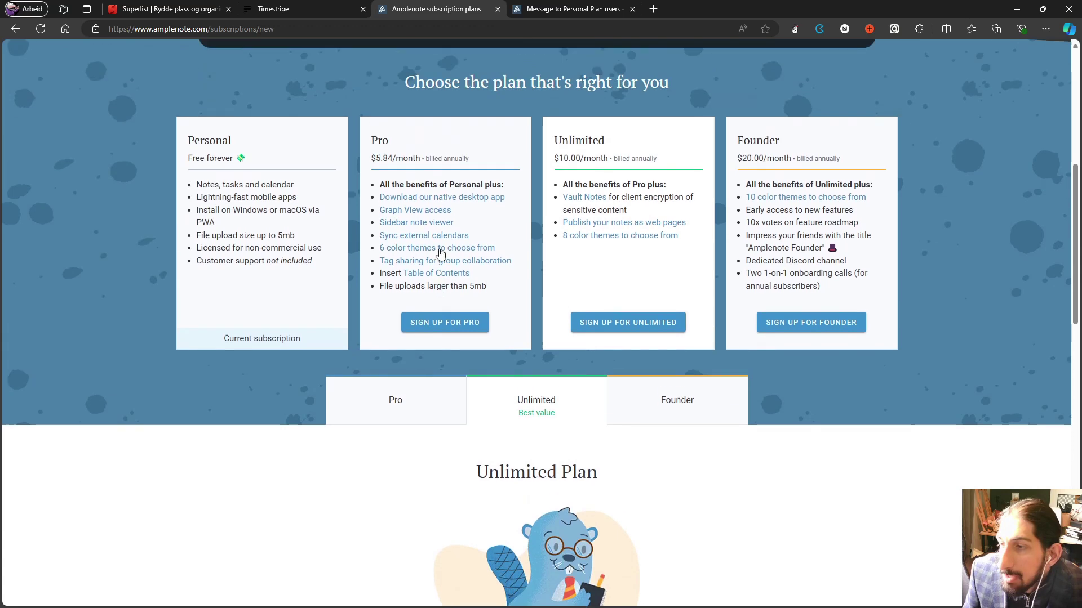
scroll(377, 250, "up", 2)
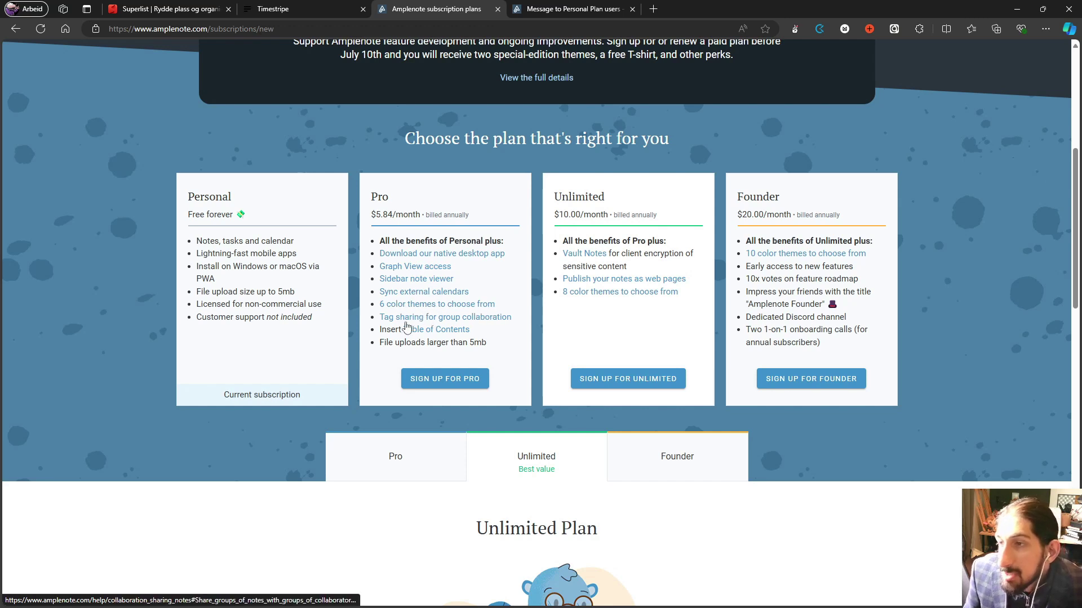
scroll(491, 320, "down", 1)
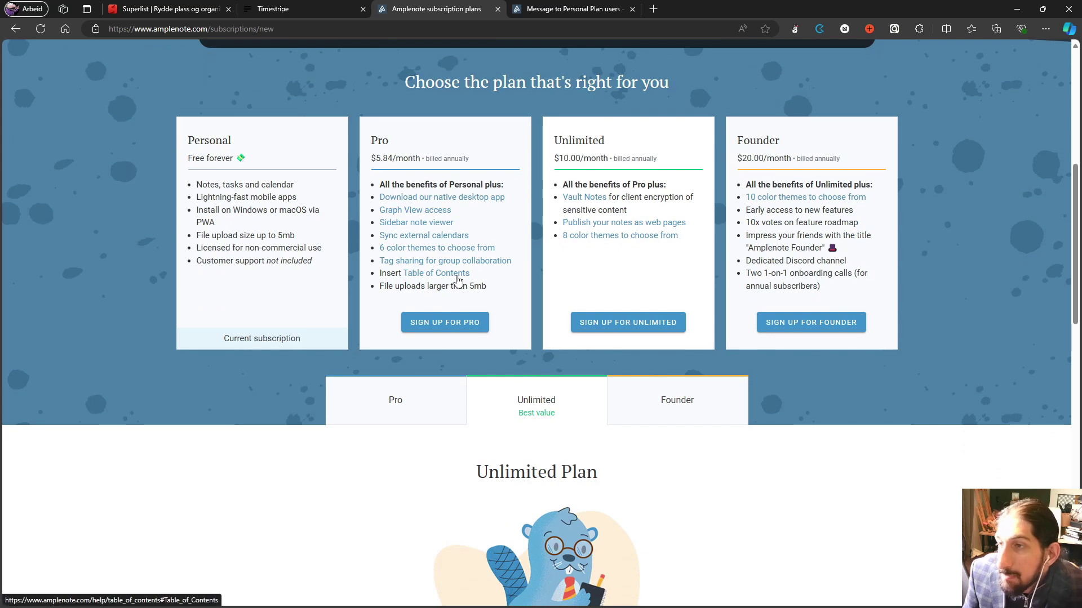
scroll(384, 204, "down", 2)
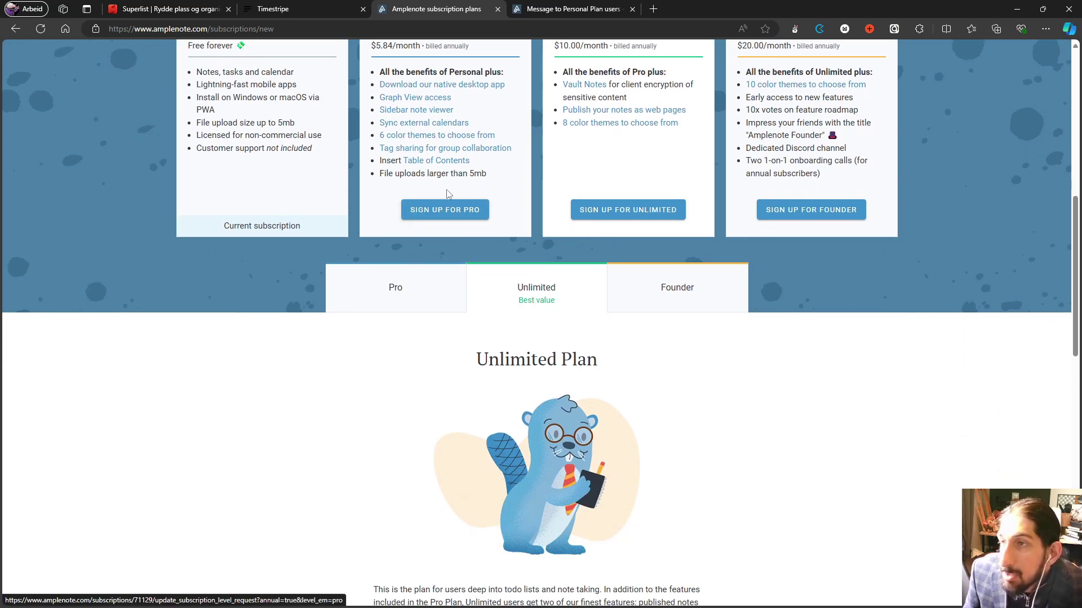
scroll(453, 200, "down", 2)
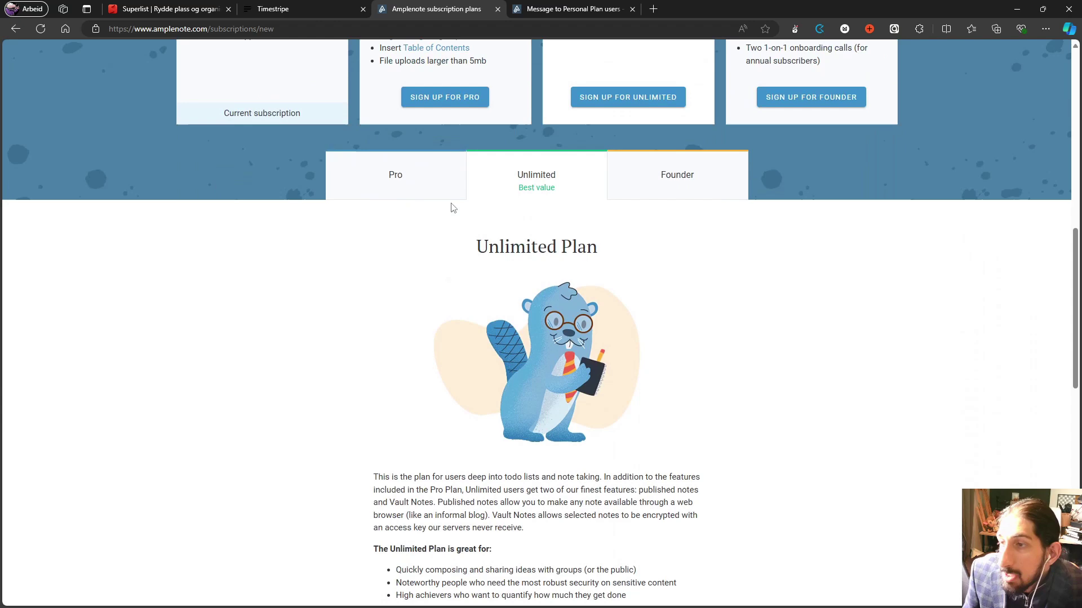
Open the Pro plan description and compare the prices and features of the Personal, Pro, Unlimited and Founder plans
left_click(422, 195)
scroll(569, 279, "up", 4)
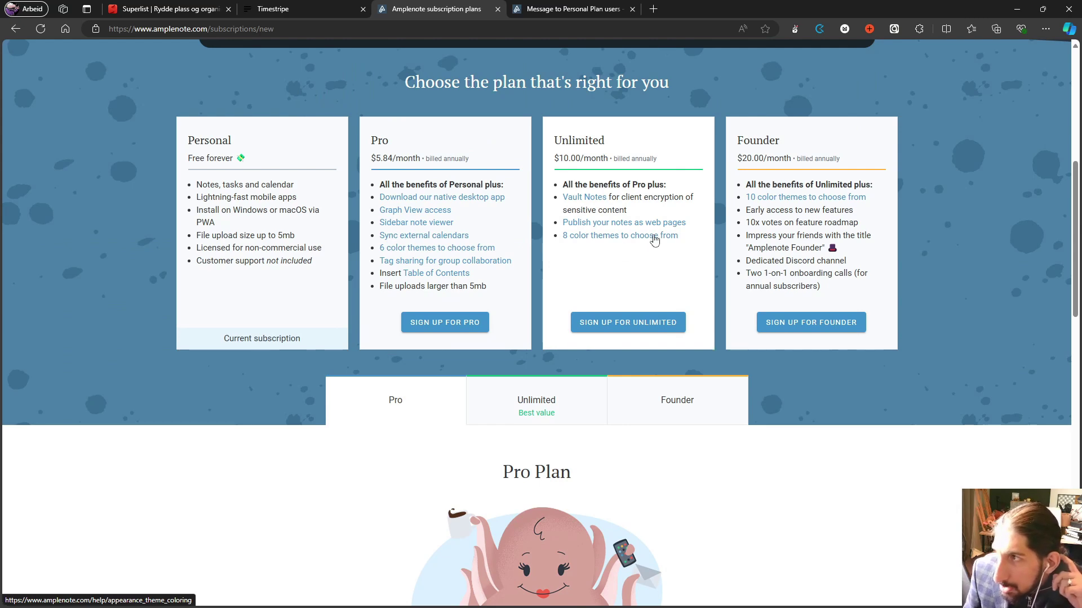
scroll(654, 239, "up", 1)
scroll(770, 297, "up", 1)
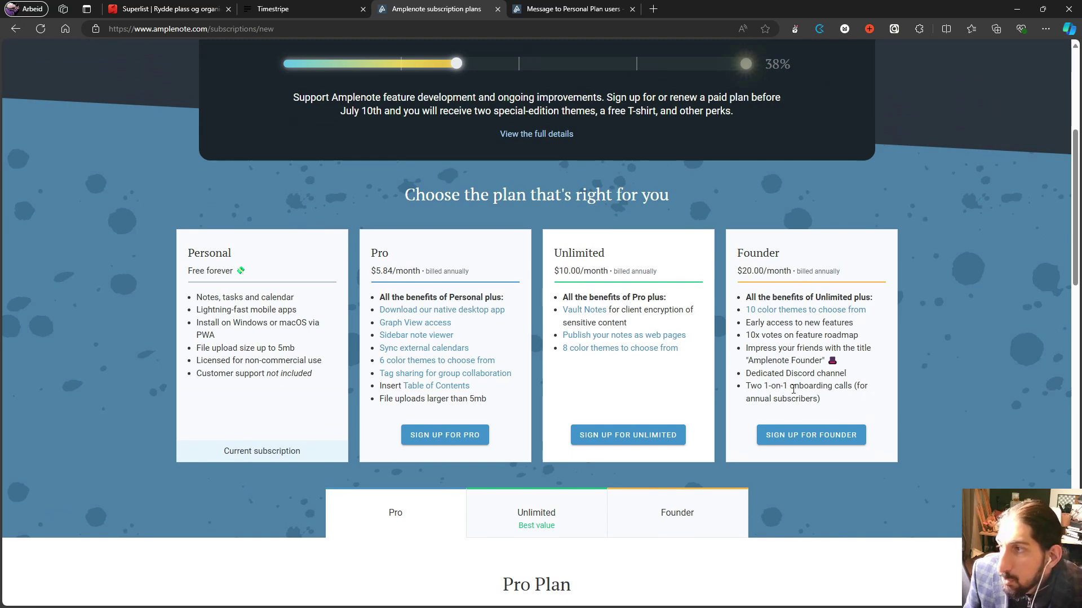
scroll(626, 342, "up", 5)
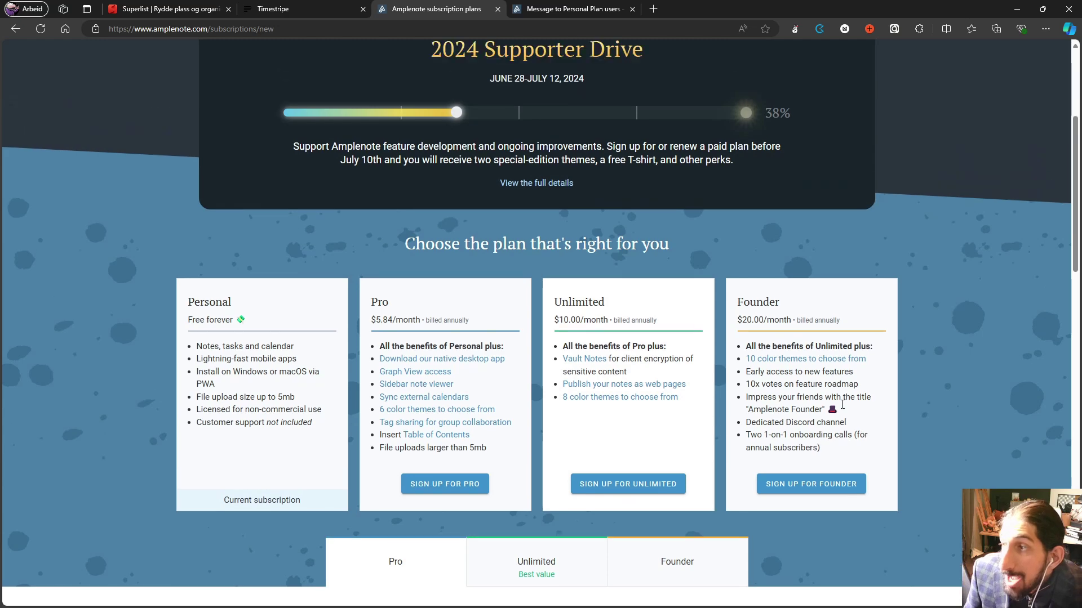
scroll(618, 324, "down", 4)
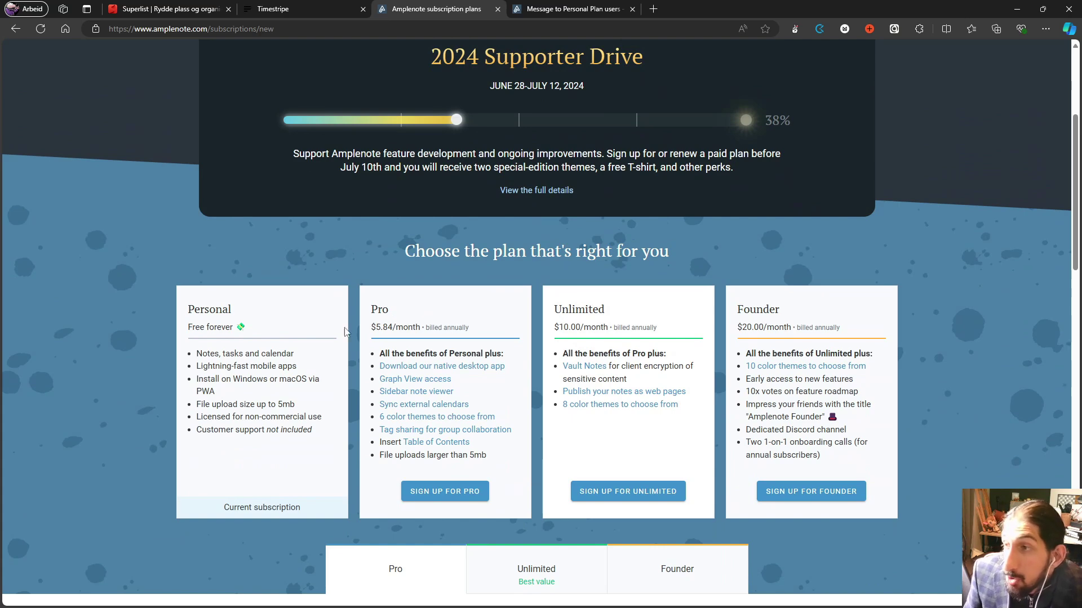
scroll(526, 357, "up", 4)
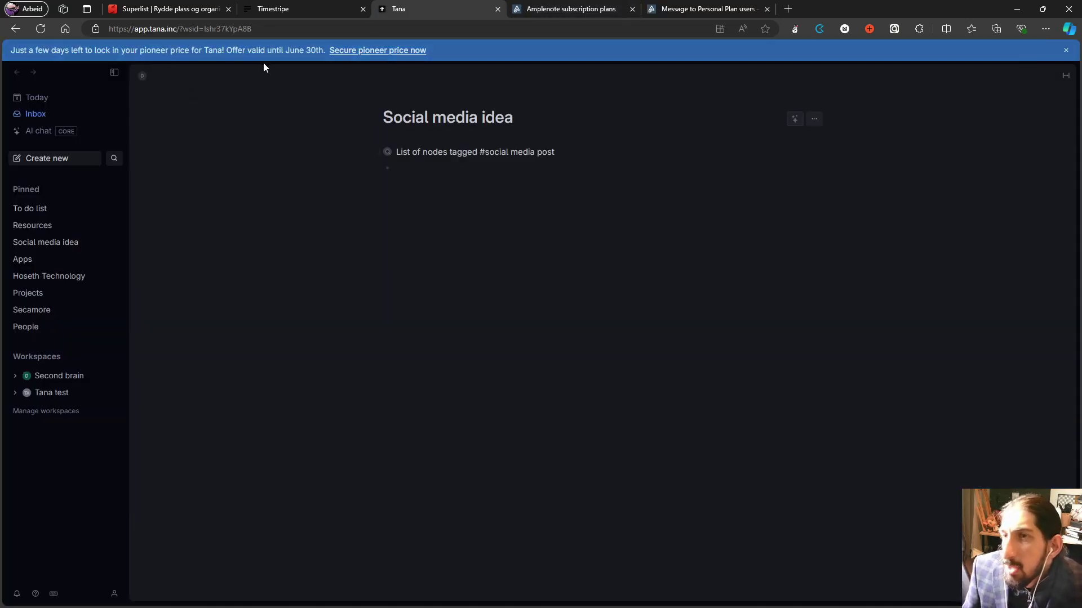
Open Tana's pioneer price offer to check the subscription pricing, and close it
left_click(351, 51)
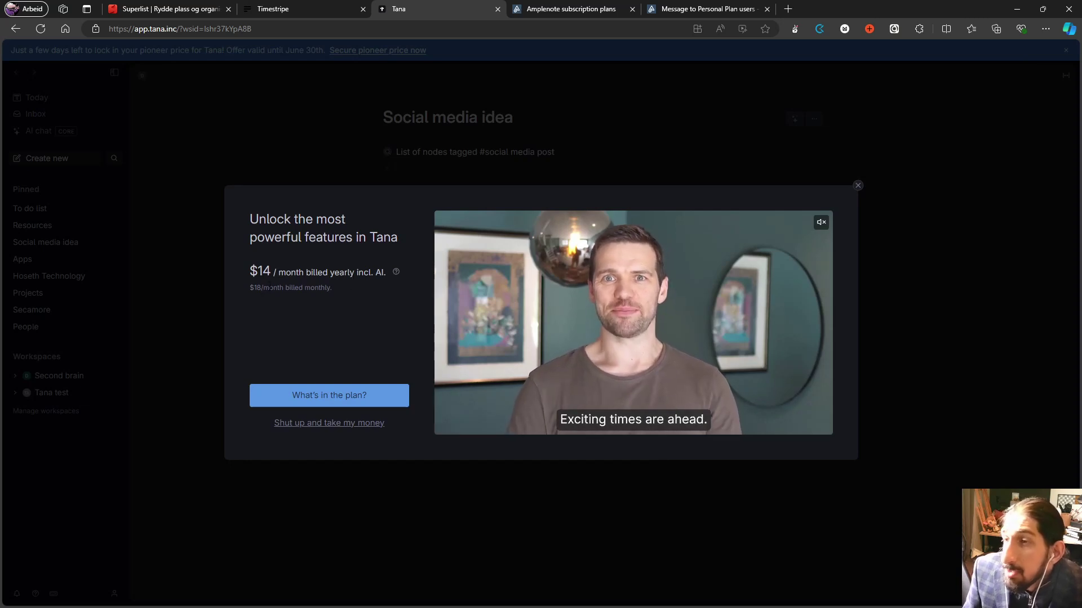
left_click(857, 186)
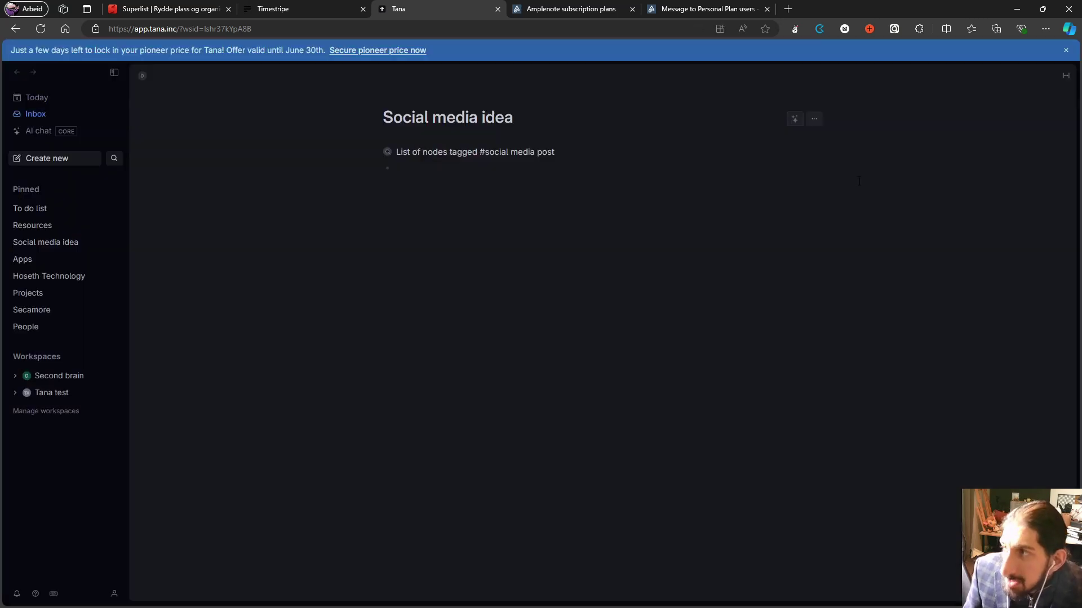
Look through the pinned To do list, Resources, Social media idea and Apps pages, expanding the node lists except on Resources
left_click(56, 209)
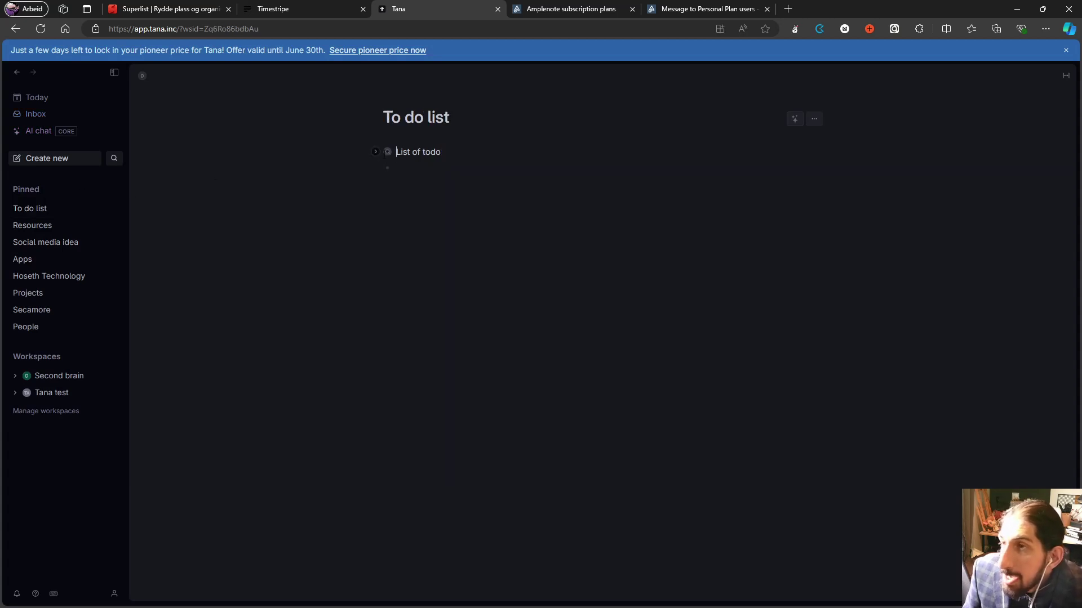
left_click(376, 152)
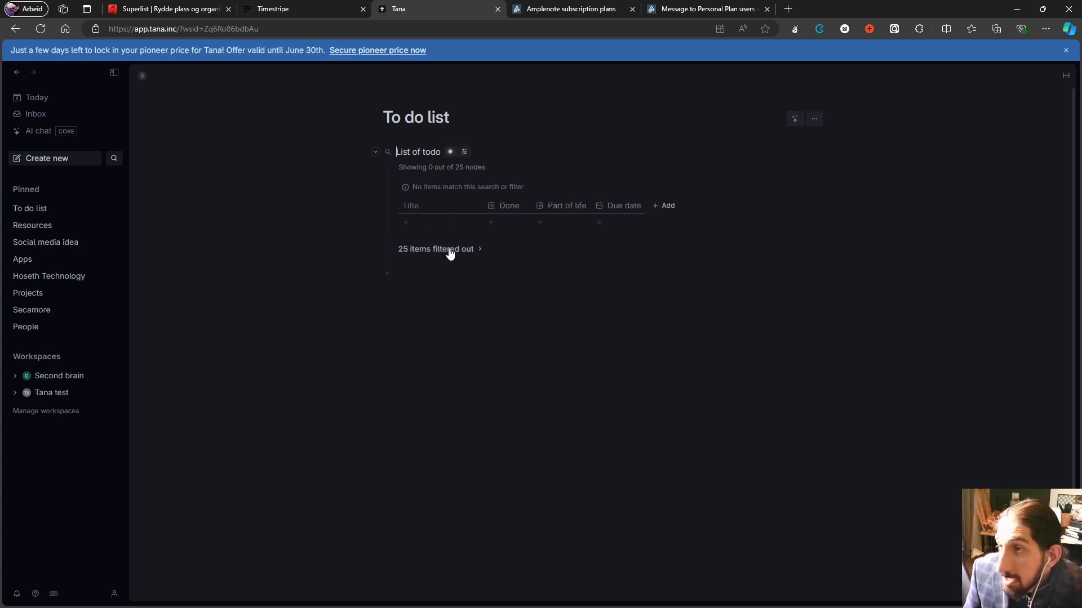
left_click(68, 225)
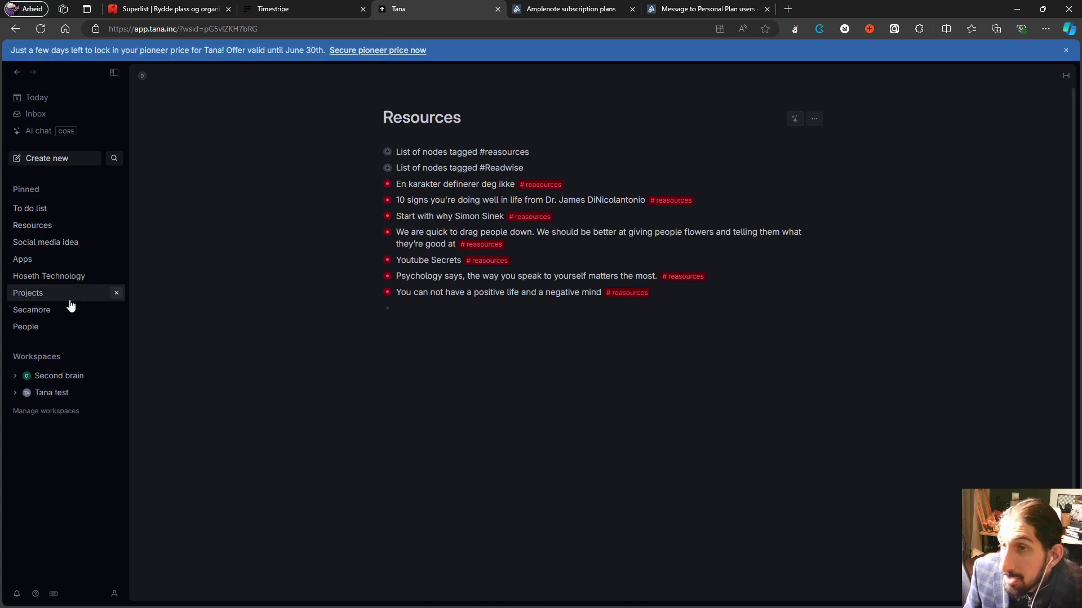
left_click(42, 248)
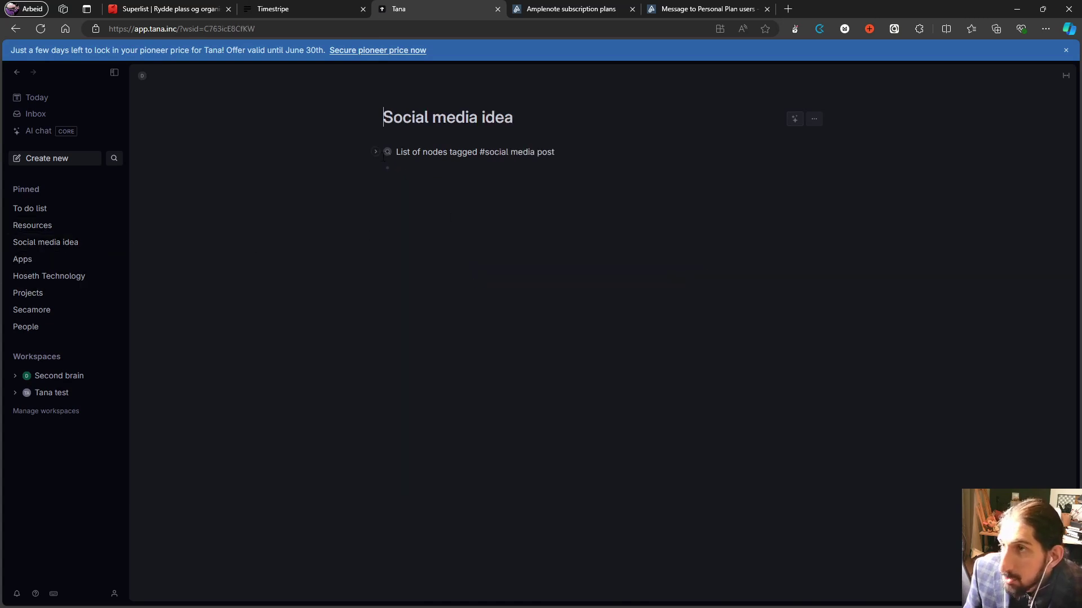
left_click(375, 155)
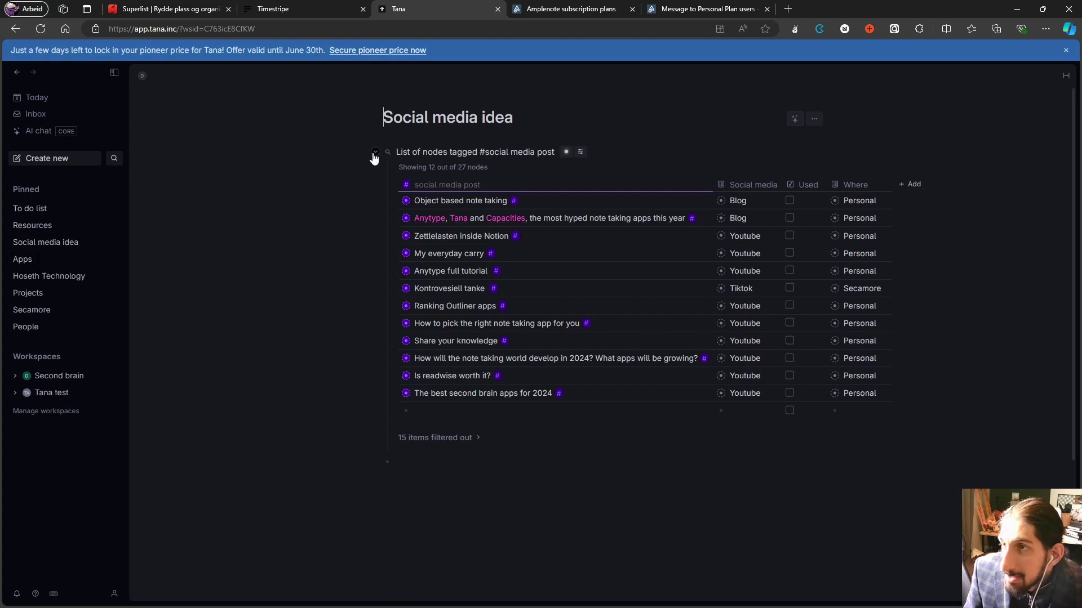
left_click(49, 265)
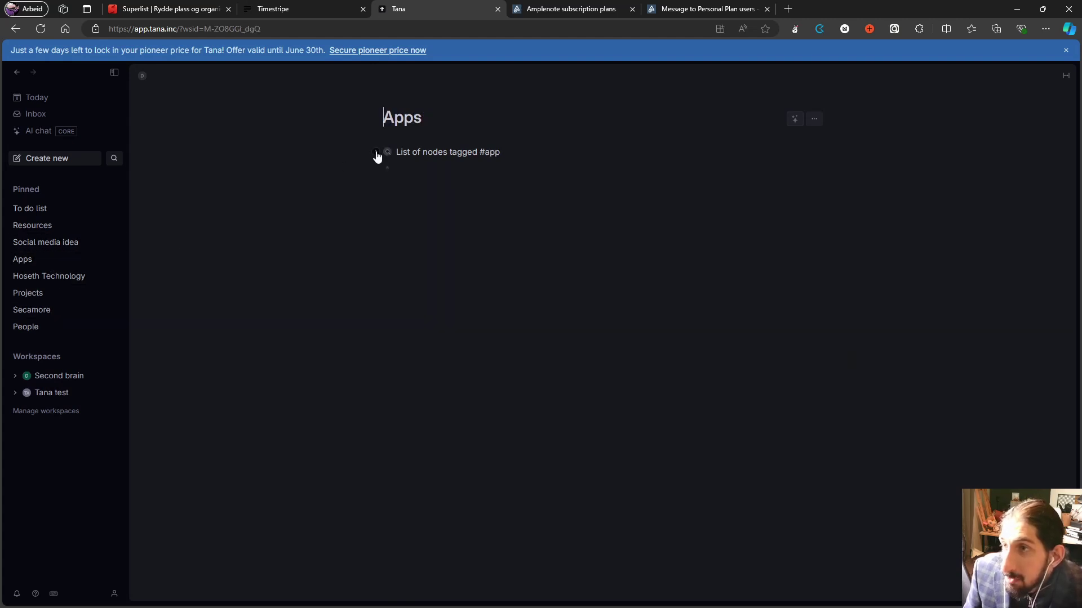
left_click(377, 154)
scroll(435, 254, "down", 3)
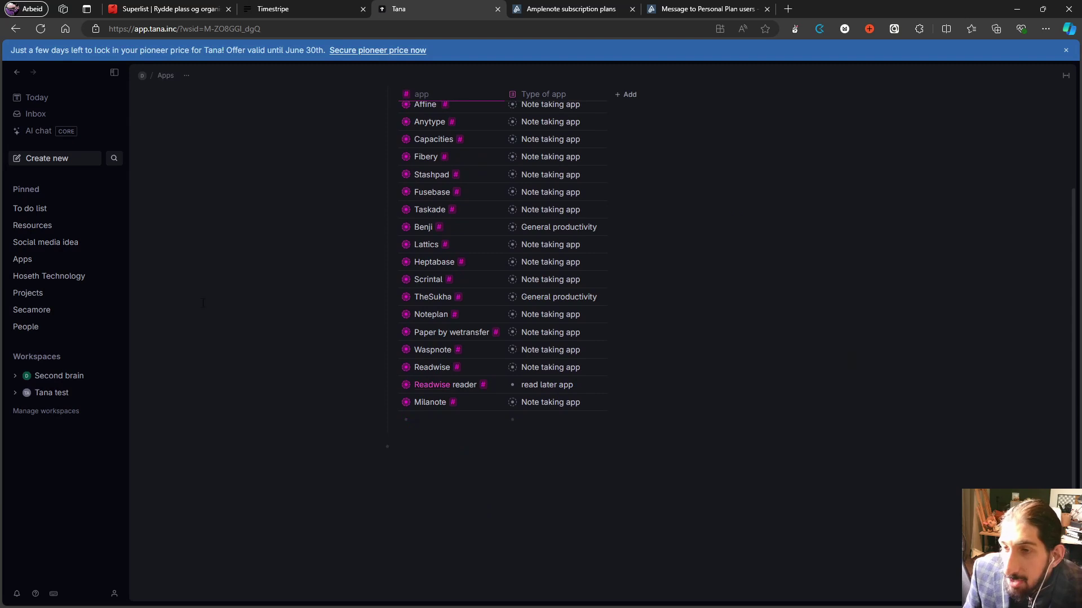
View the pinned Projects and Hoseth Technology pages, and revisit Apps, Social media idea and the To do list
left_click(41, 294)
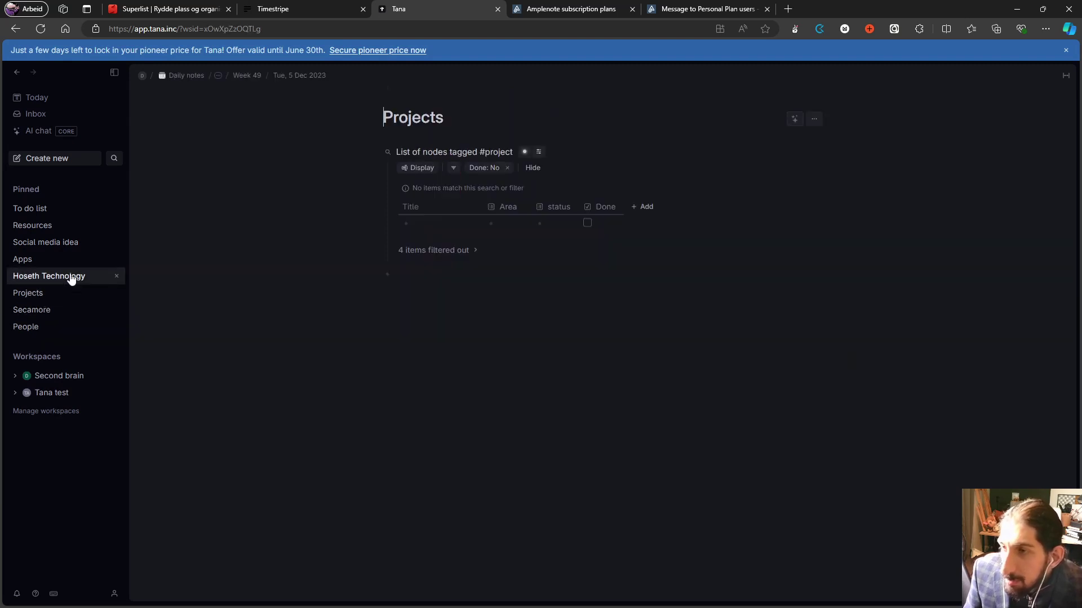
left_click(71, 277)
left_click(16, 260)
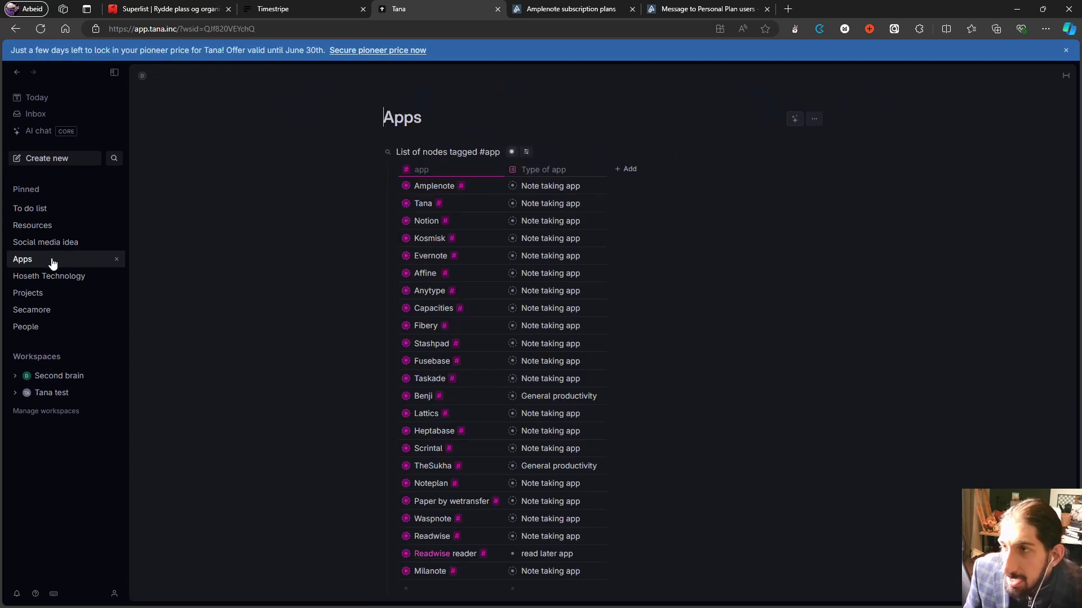
left_click(80, 245)
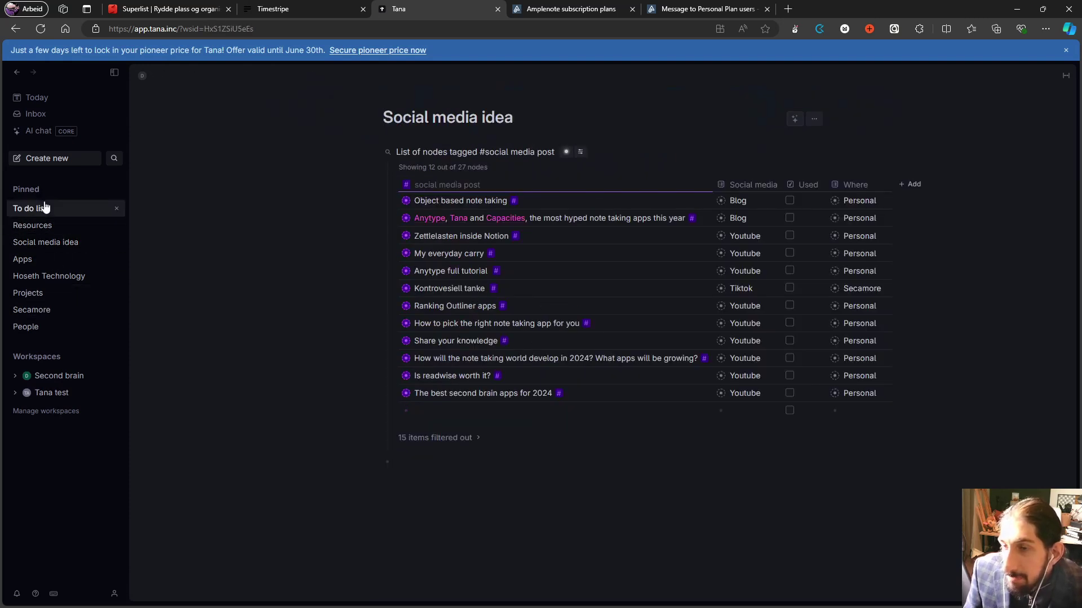
left_click(45, 208)
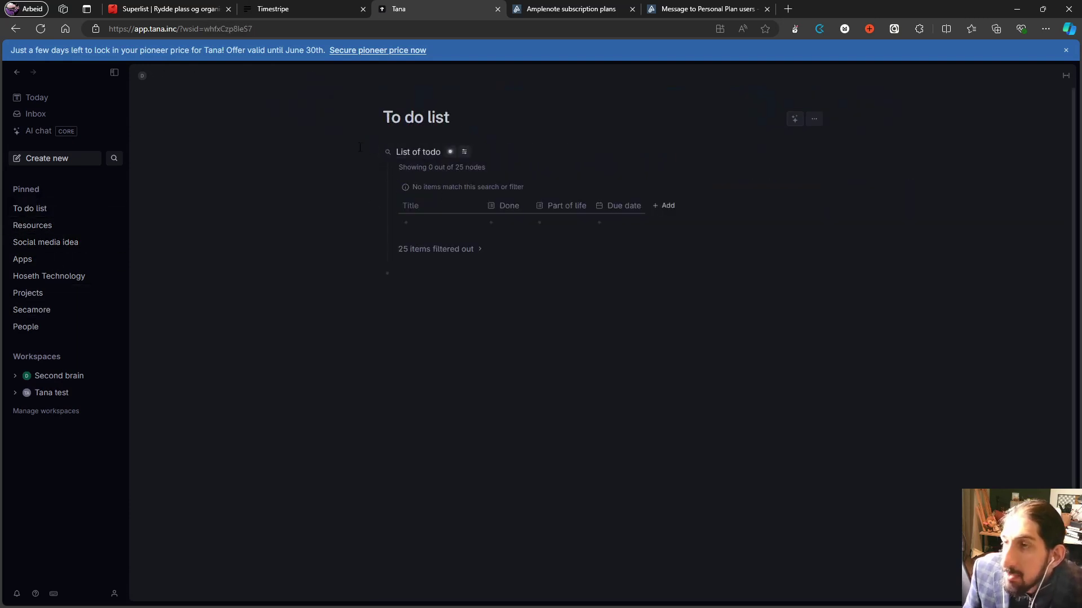
Add a node "Add an idea" with the social media post supertag to today's daily note
left_click(51, 97)
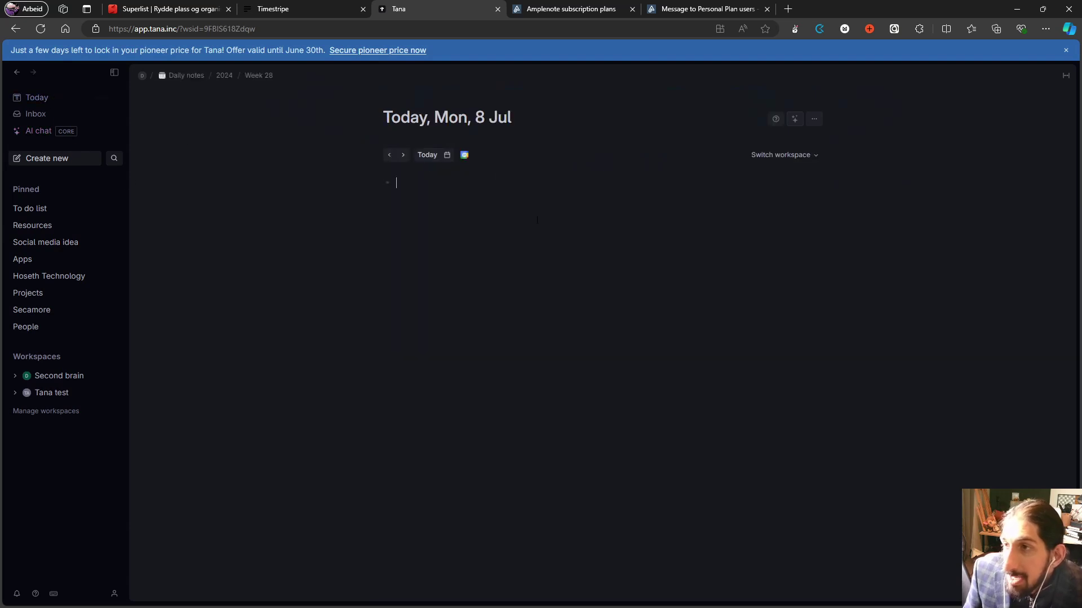
left_click(428, 189)
type("/")
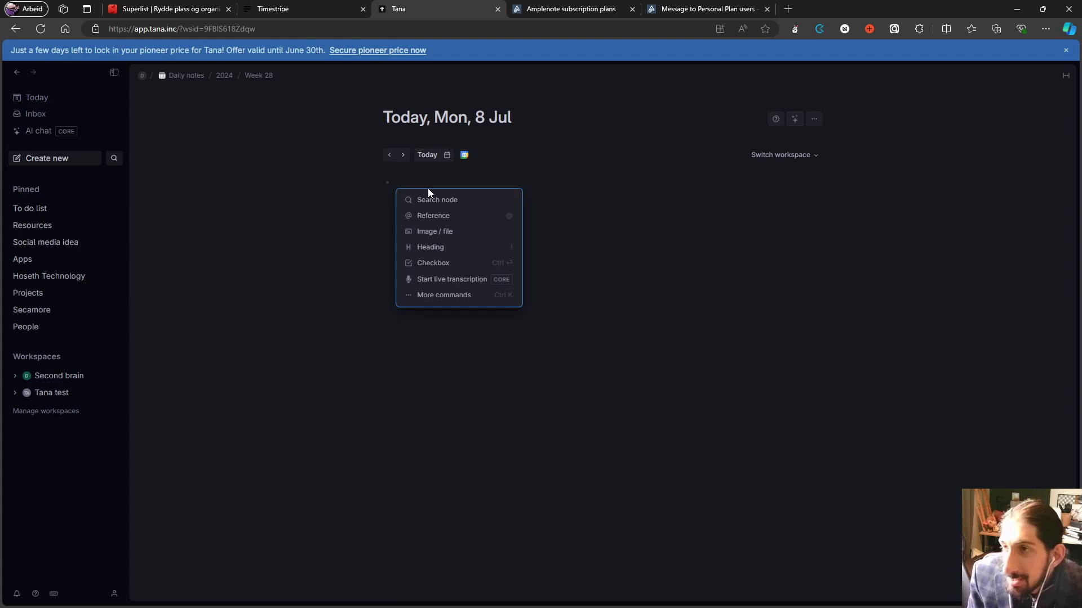
key("Escape")
left_click(432, 184)
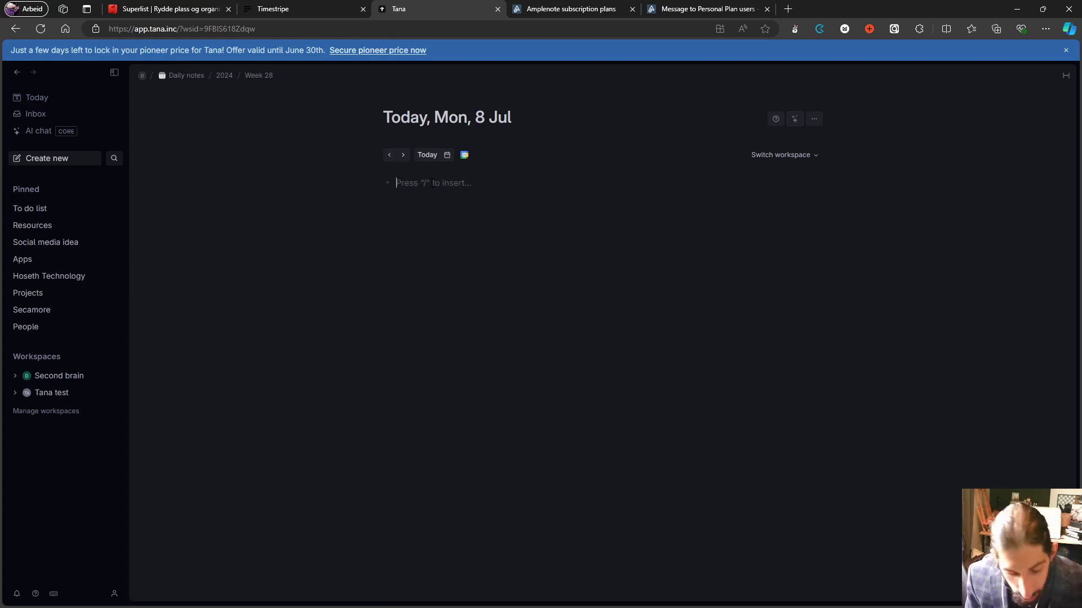
type("Add an ")
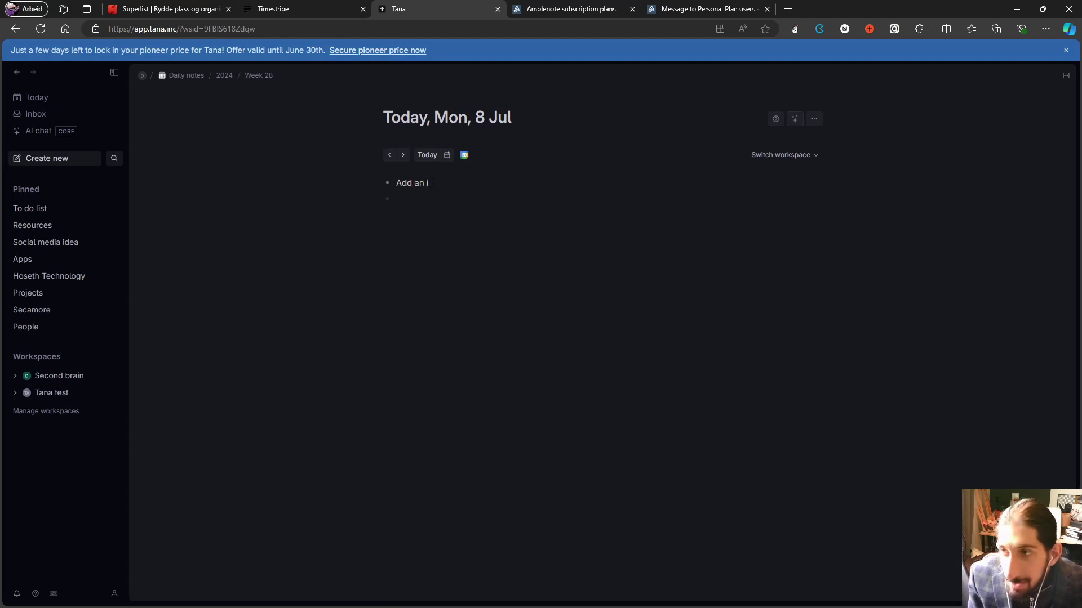
type("idea #social")
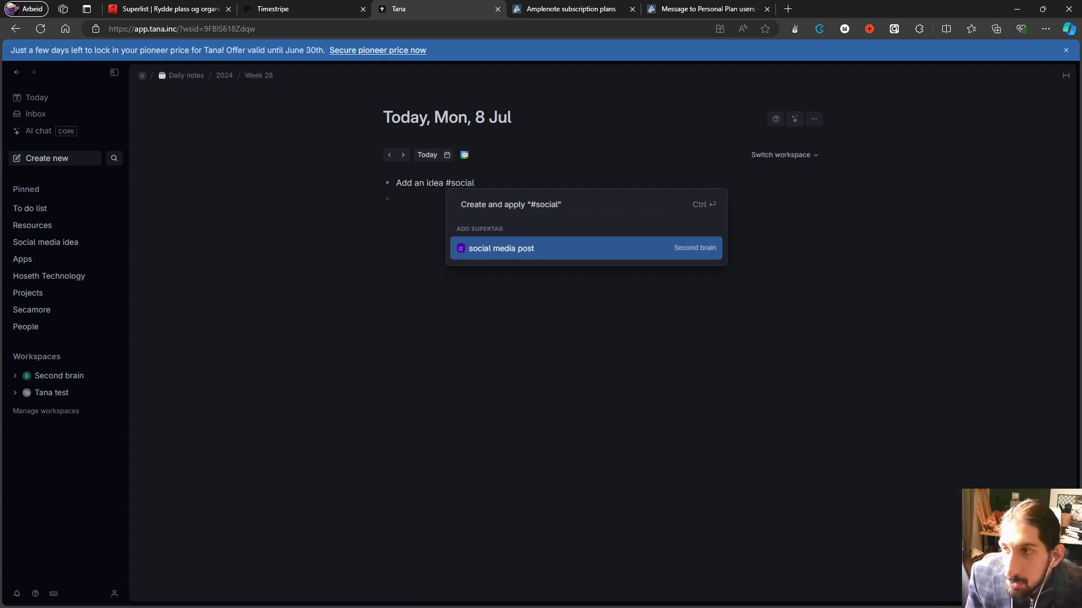
key("Return")
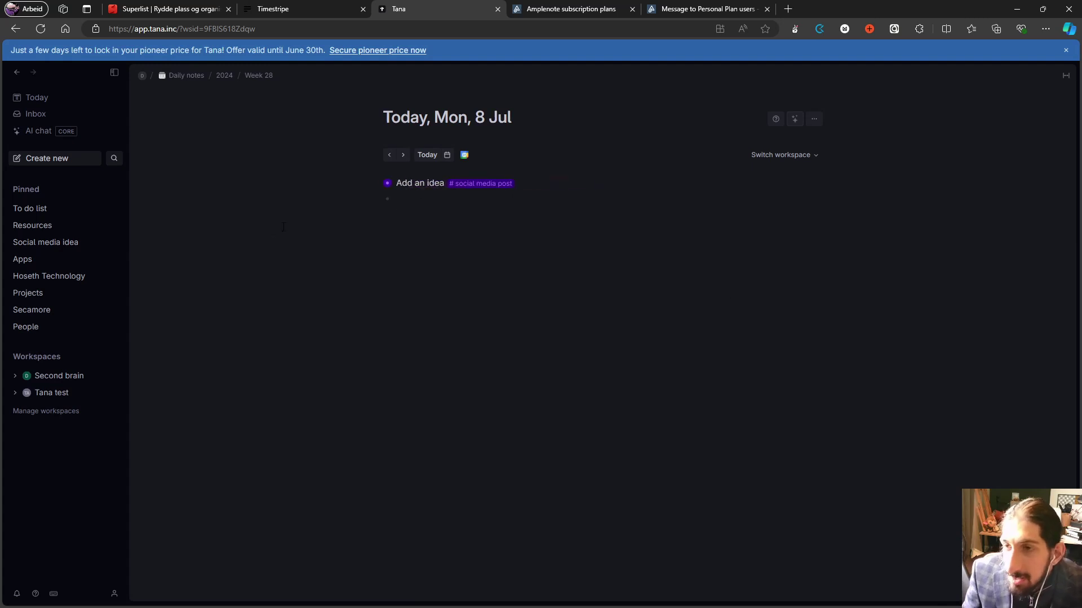
In the Social media idea list, set the "Add an idea" entry's social media to Youtube and its Where field to Personal
left_click(475, 185)
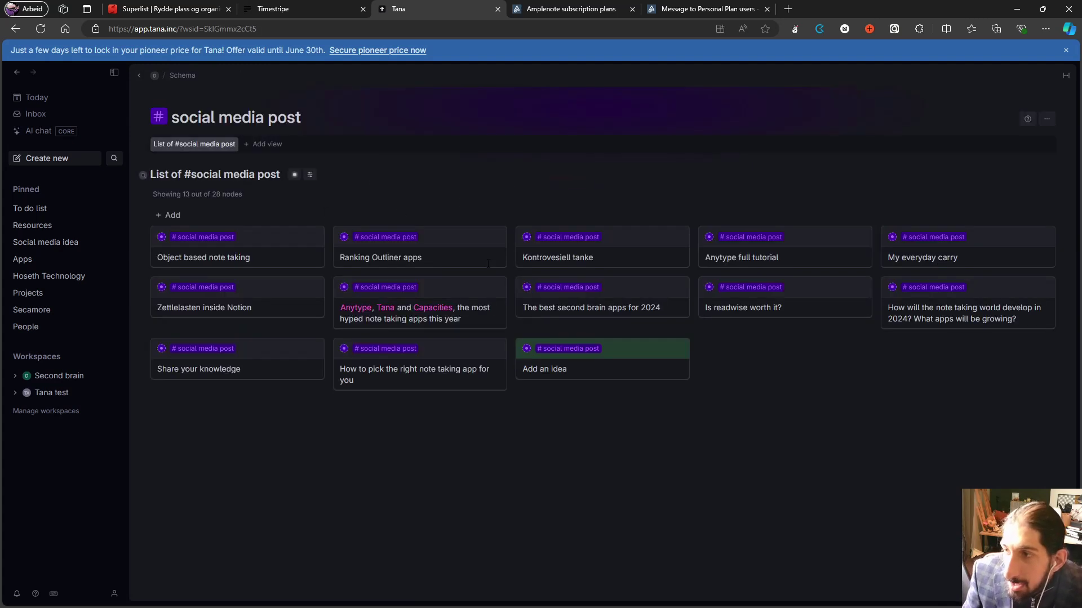
left_click(72, 243)
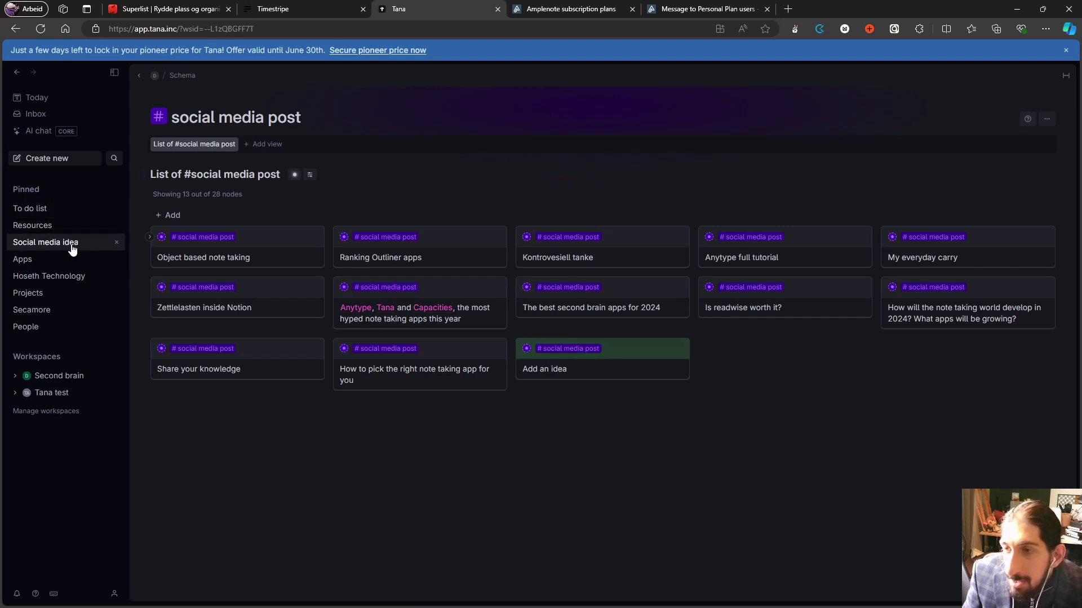
left_click(763, 410)
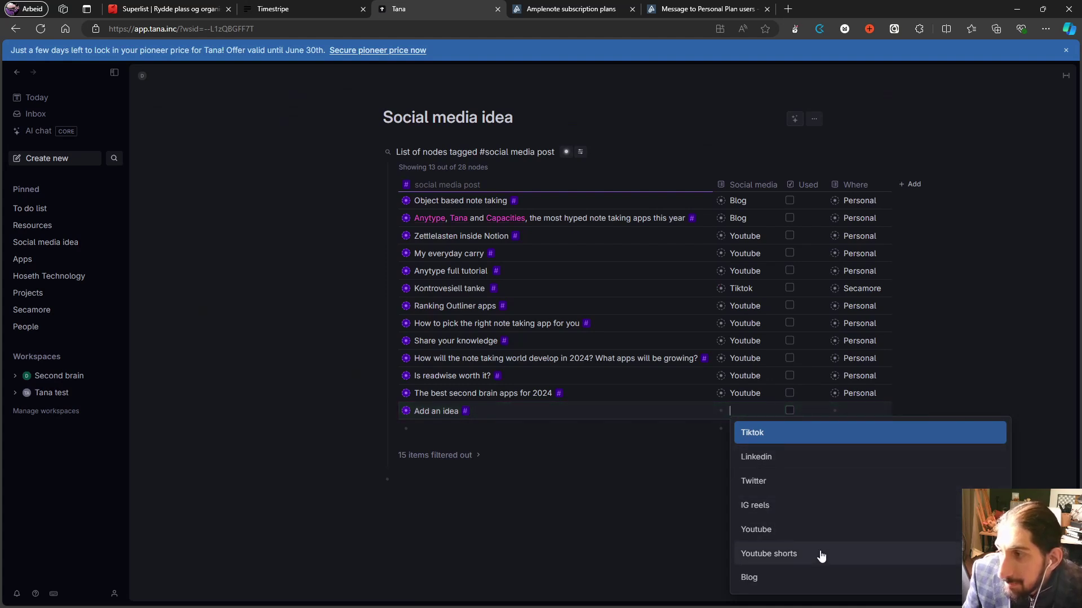
left_click(818, 530)
left_click(865, 409)
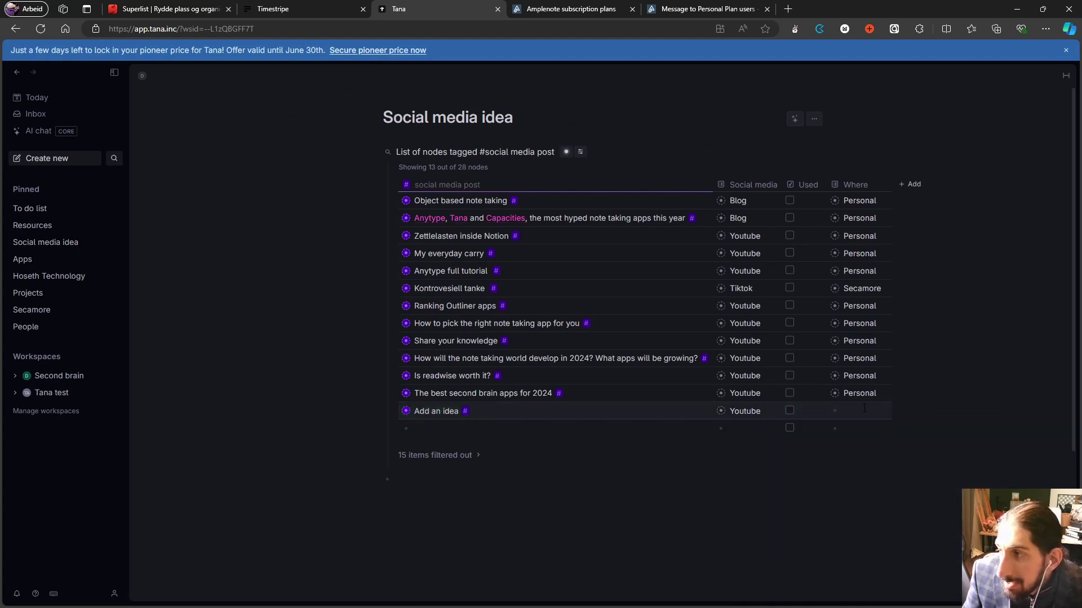
left_click(857, 457)
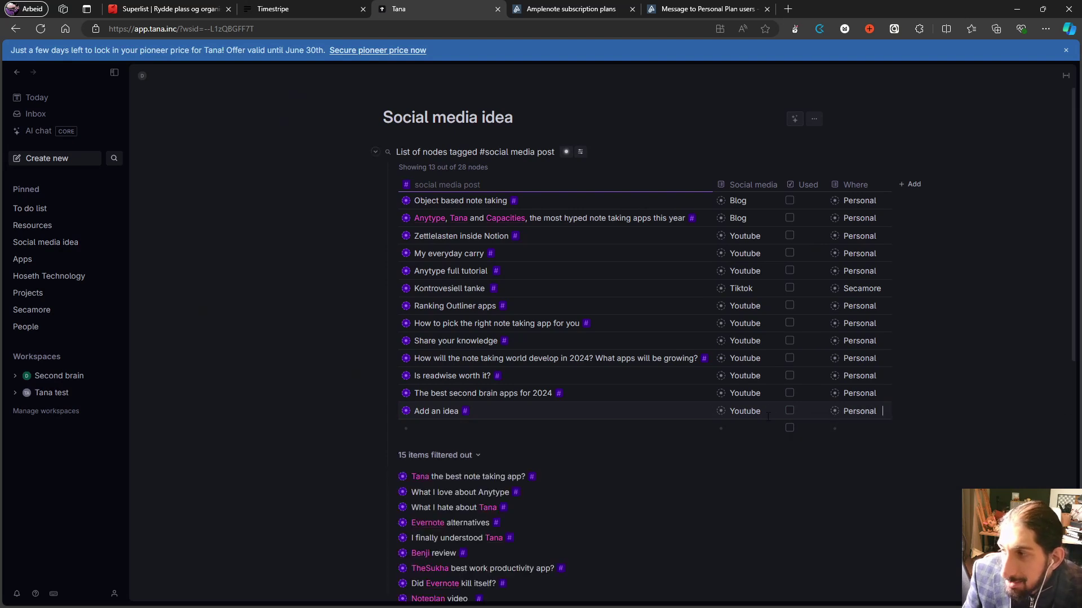
key("Escape")
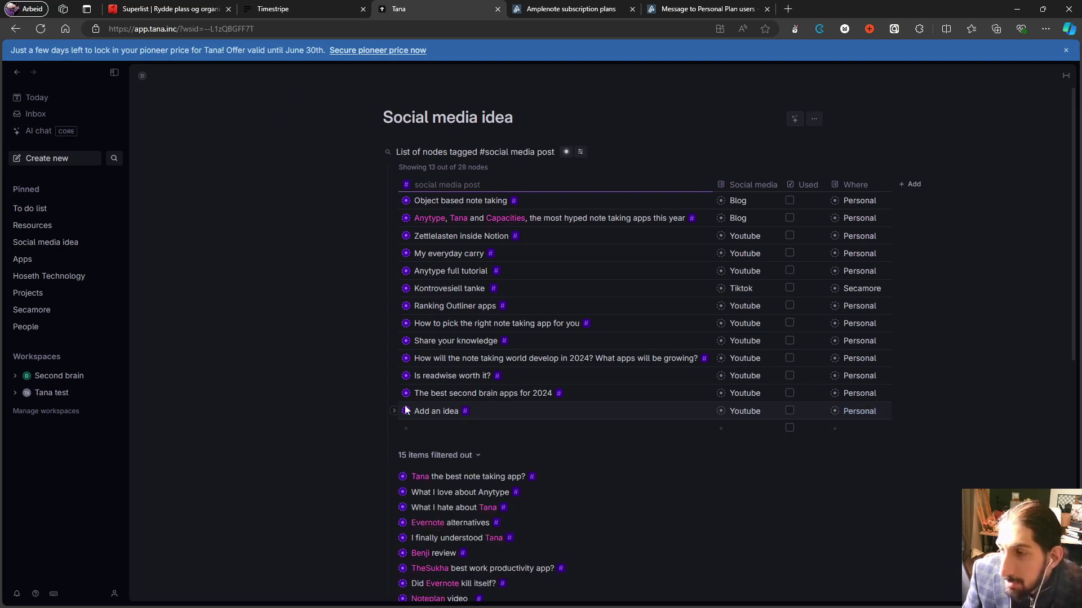
Revisit the To do list page, today's daily note and the Inbox
left_click(34, 208)
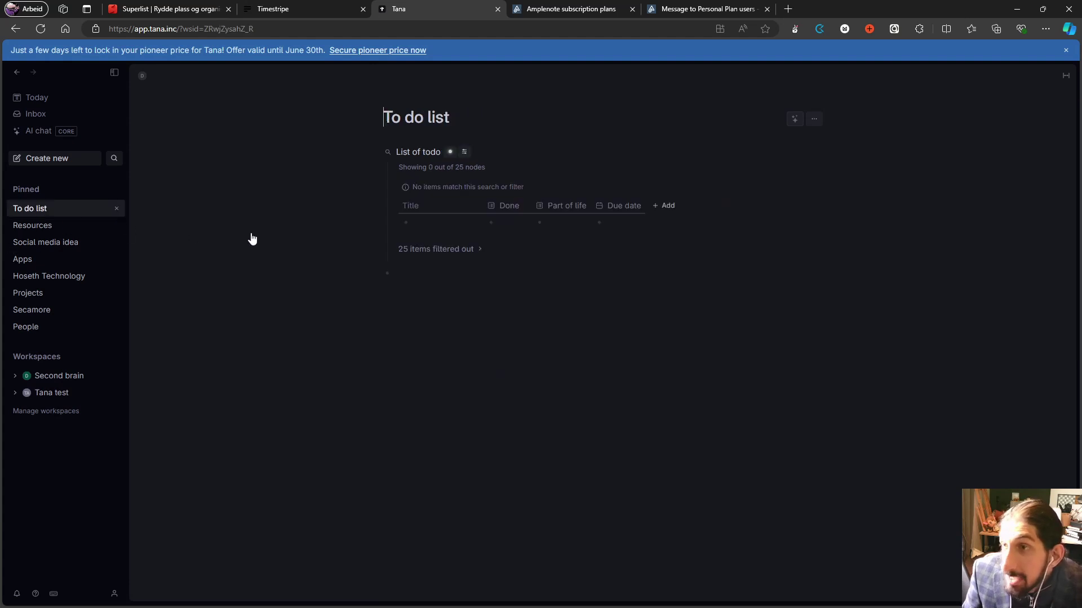
left_click(40, 99)
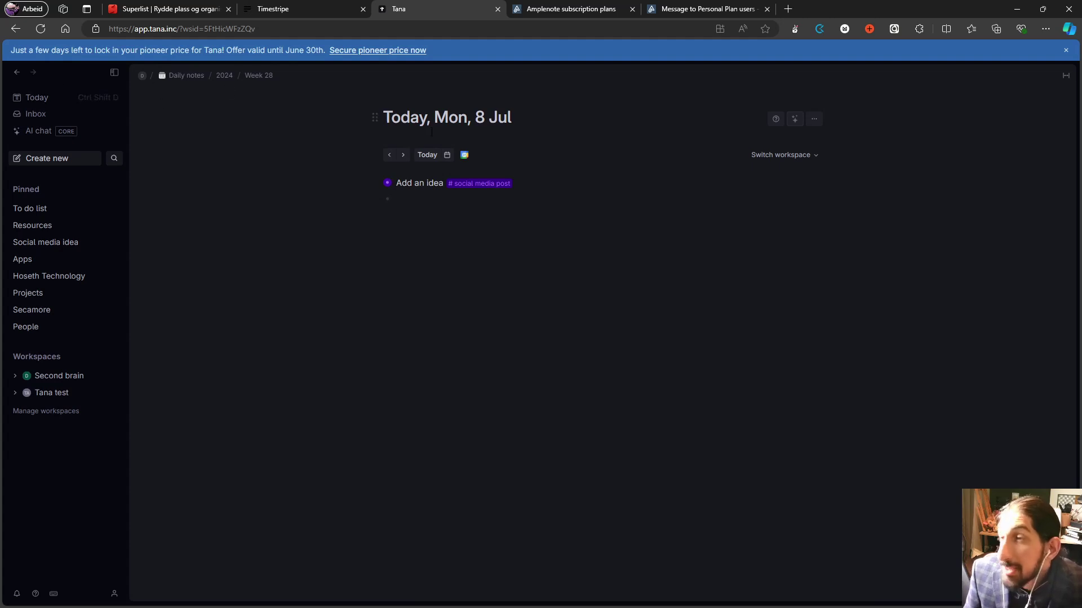
left_click(75, 113)
Remove the social media post supertag from the "Add an idea" node in today's daily note
left_click(55, 103)
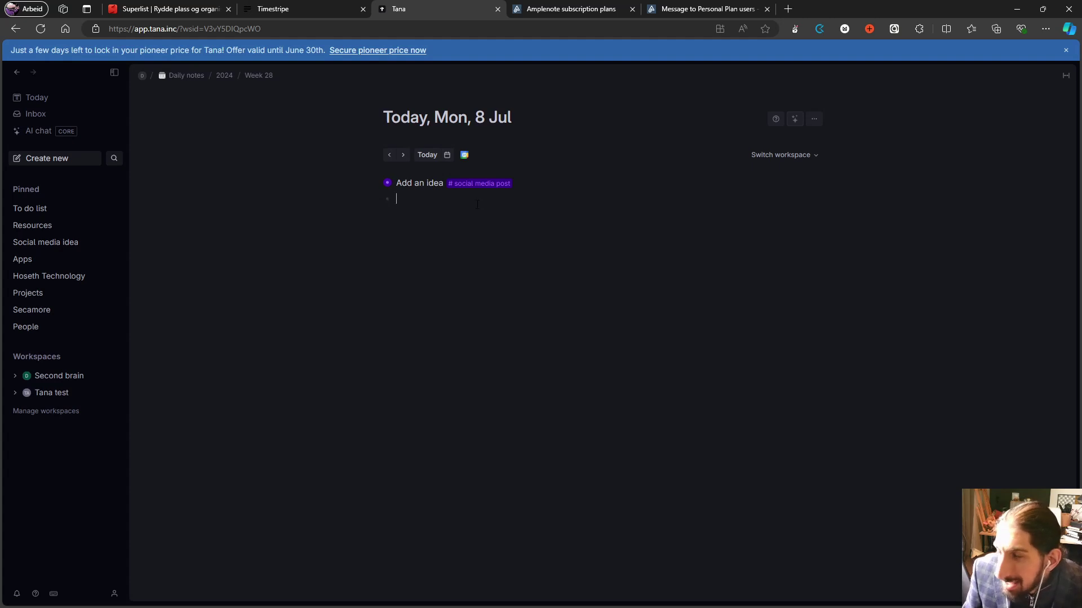
left_click(593, 185)
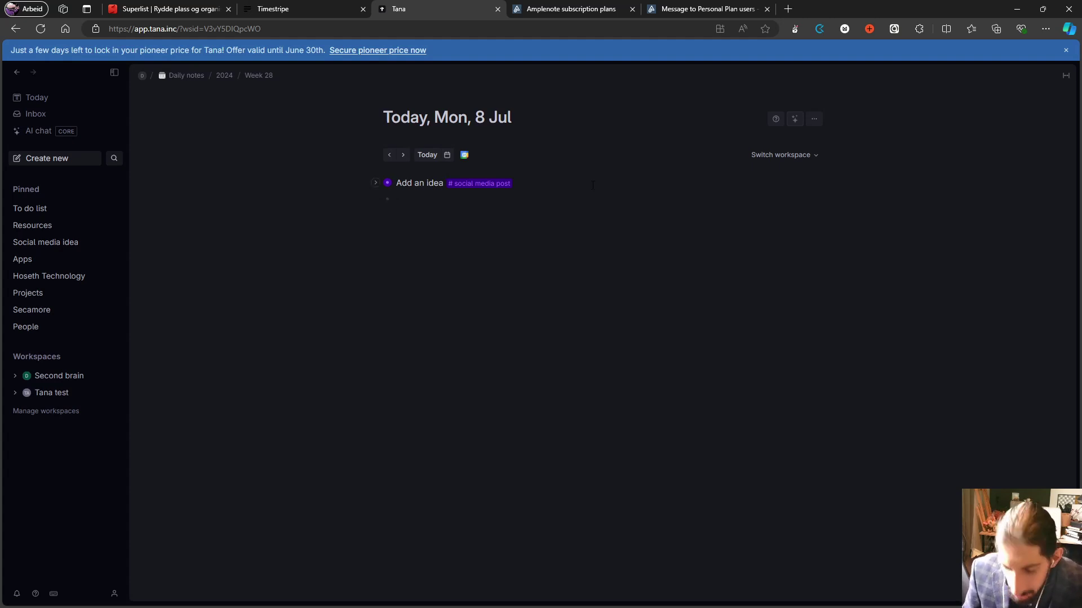
key("BackSpace")
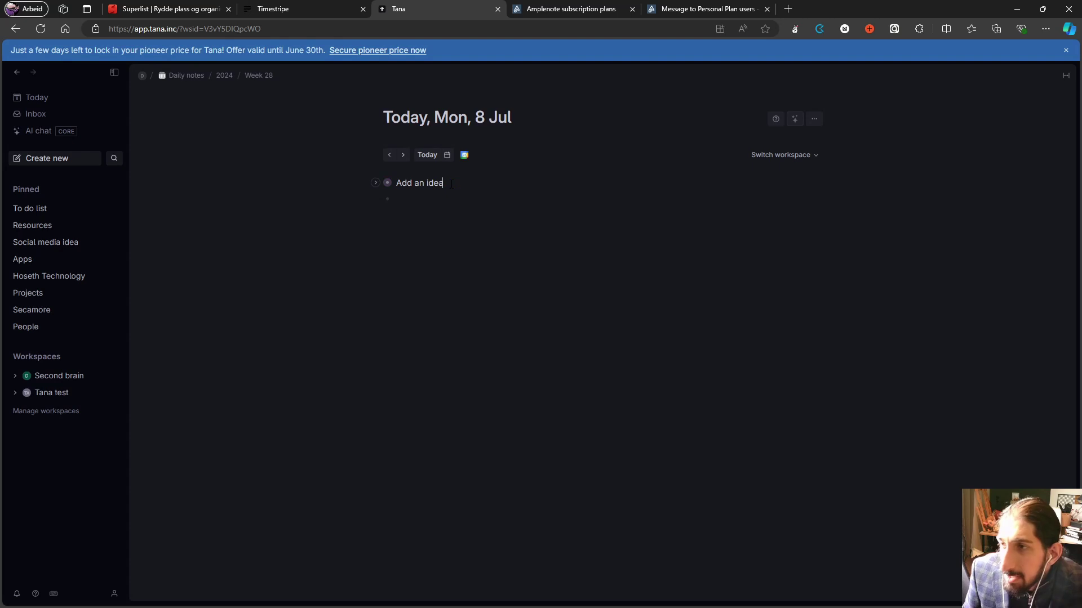
Replace the text of the "Add an idea" node in today's daily note with "Capture a note"
triple_click(443, 183)
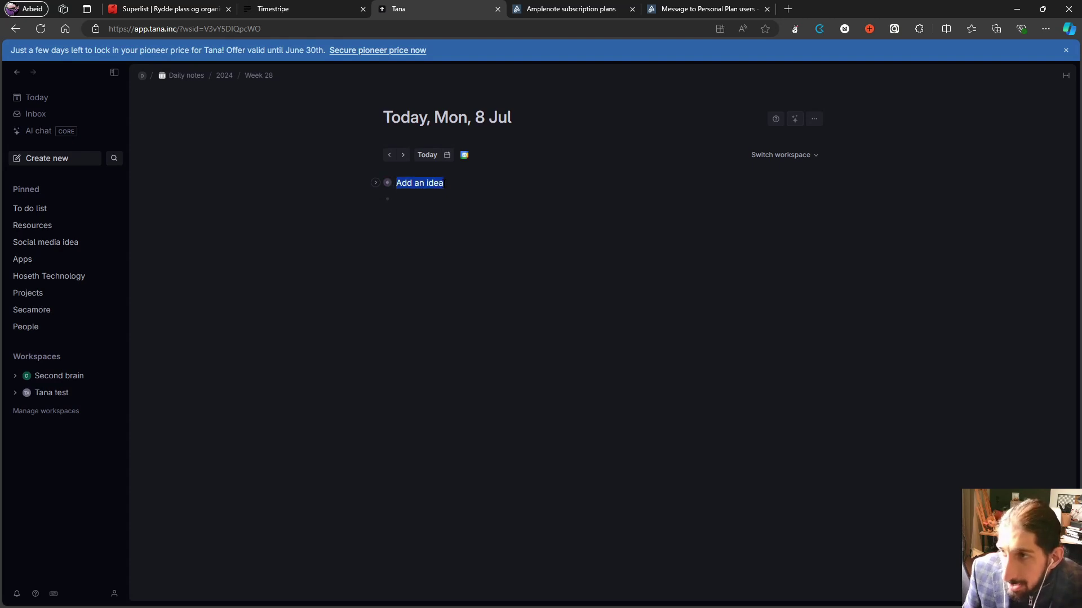
key("BackSpace")
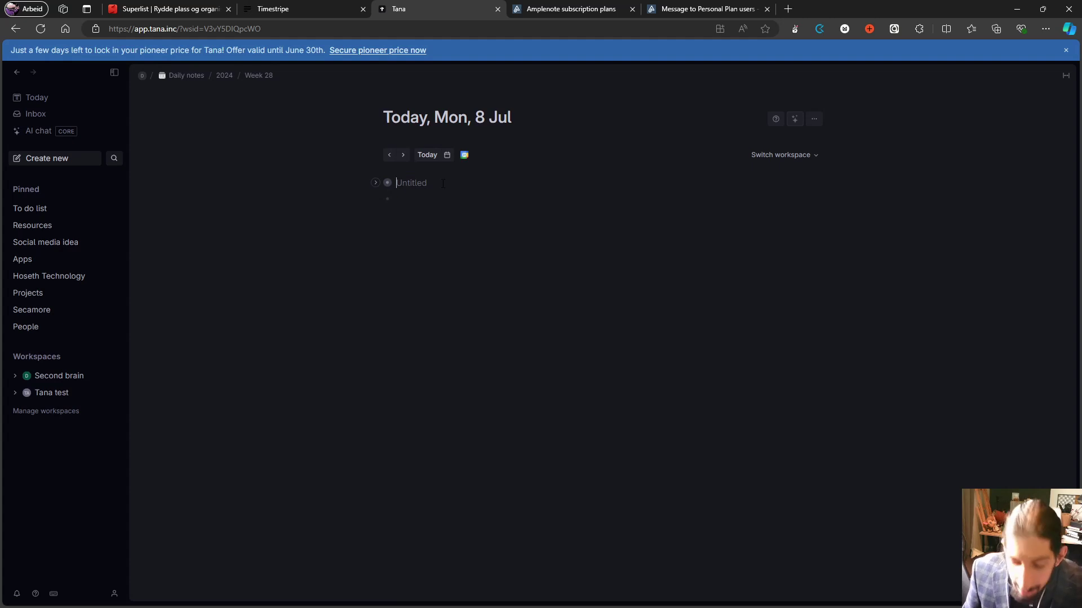
type("olui")
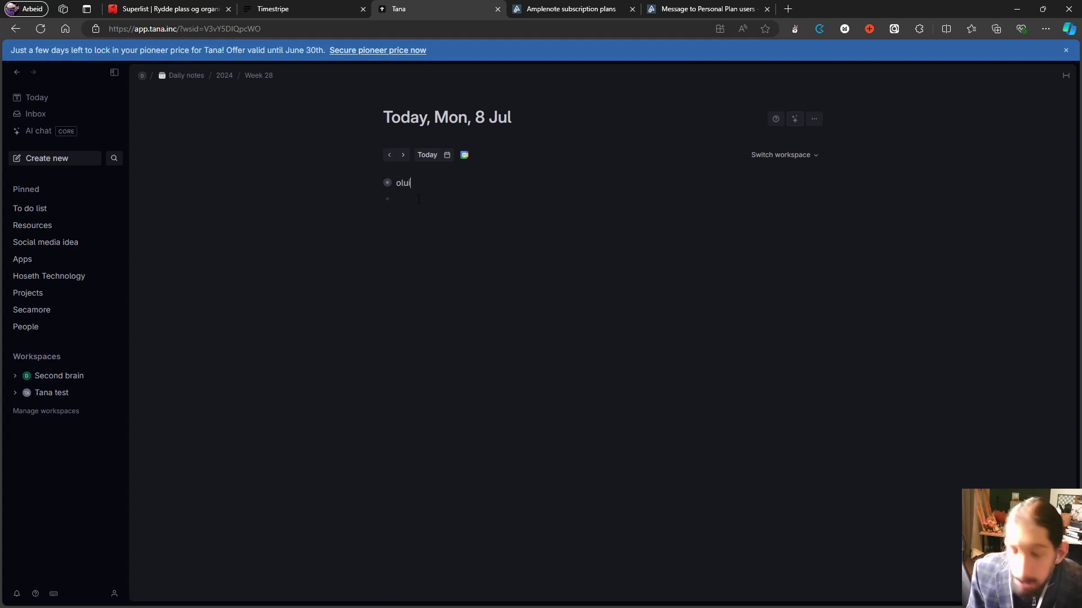
key("BackSpace")
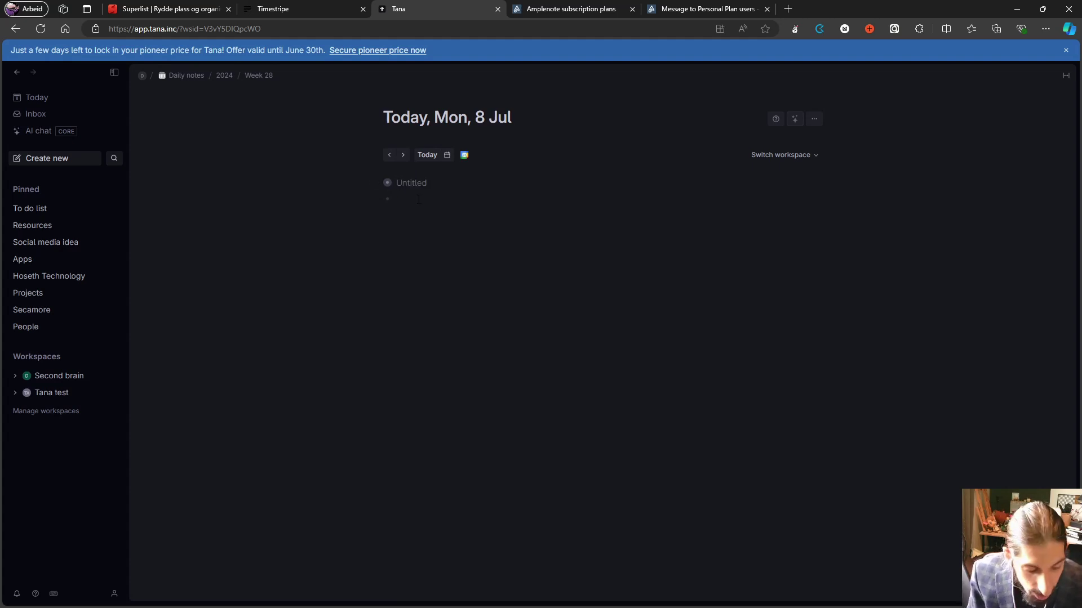
type("Capture a note")
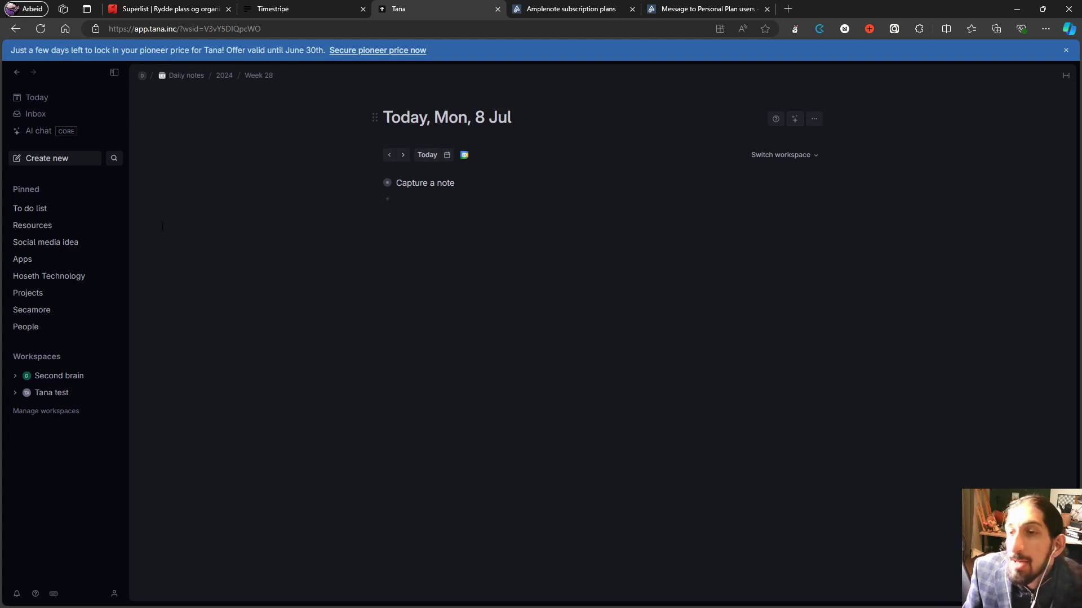
View the pages of the Anytype and Tana references in the Social media idea list, and return to today's daily note
left_click(73, 244)
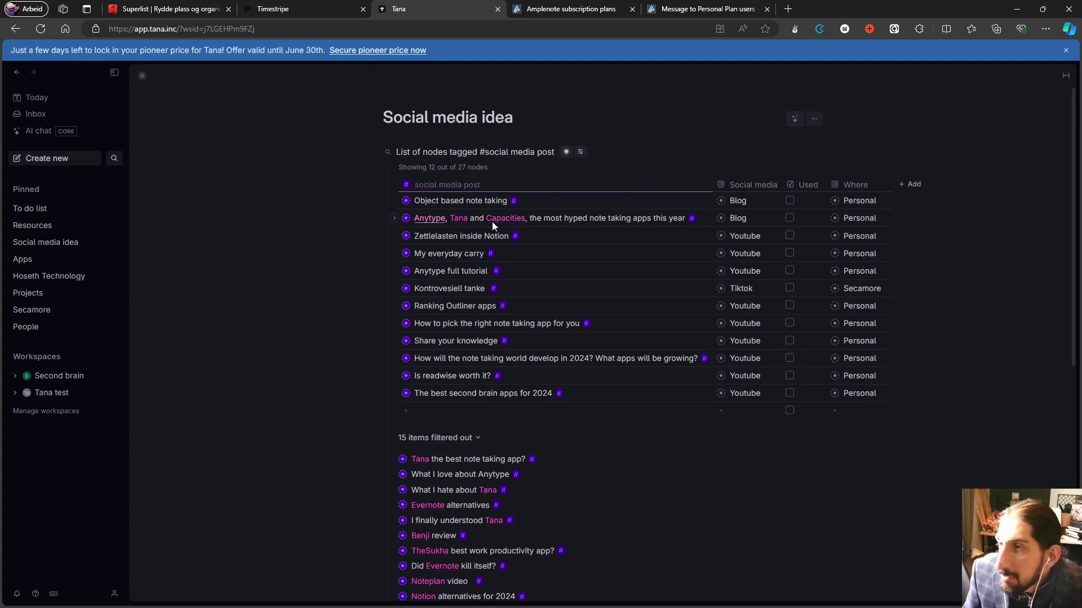
left_click(428, 218)
key("alt+Left")
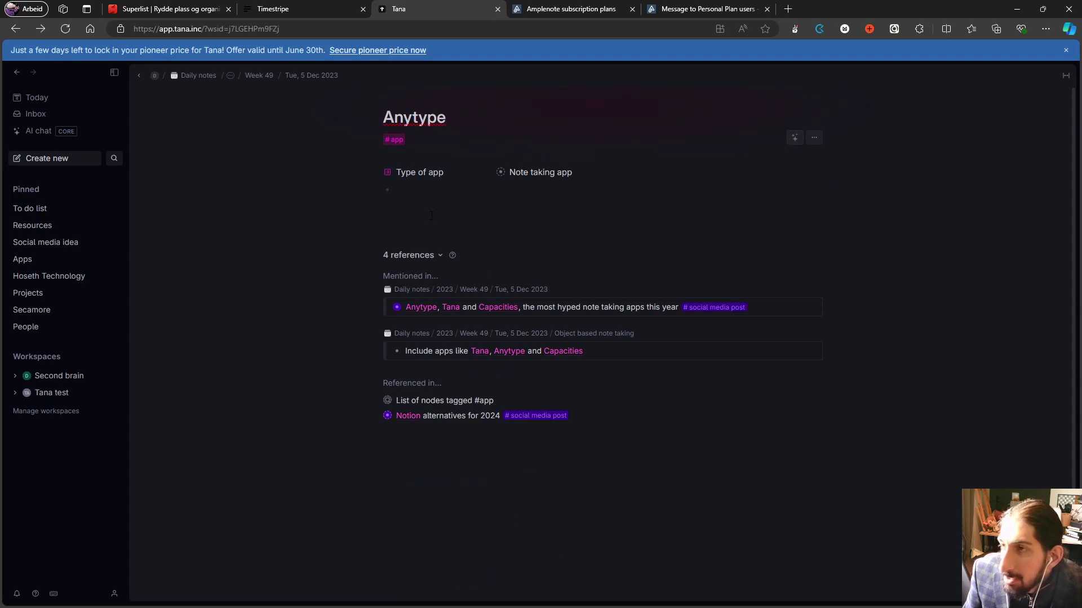
left_click(461, 220)
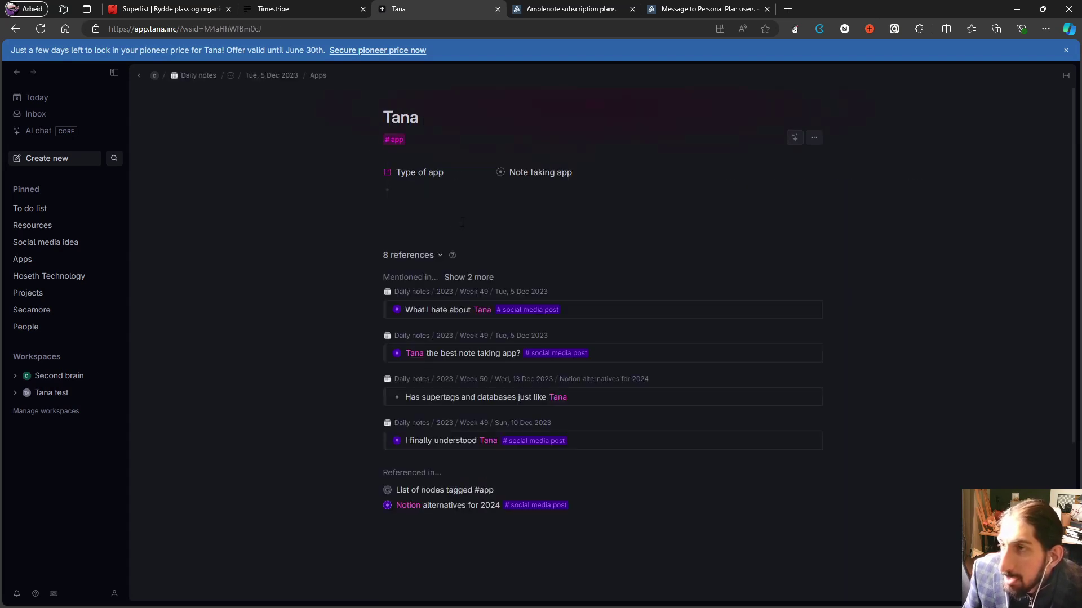
key("alt+Left")
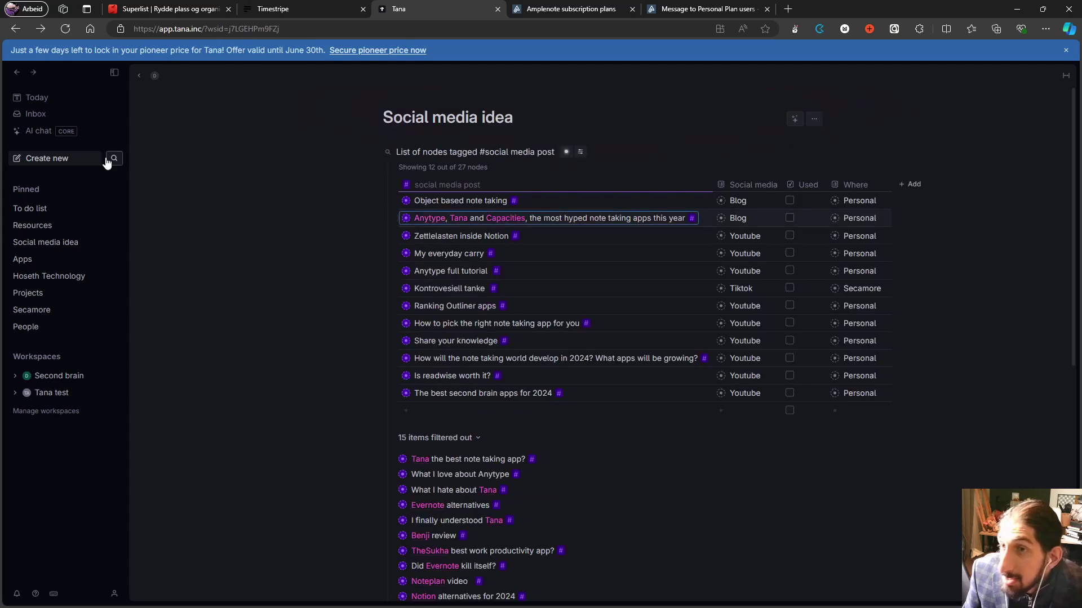
left_click(47, 104)
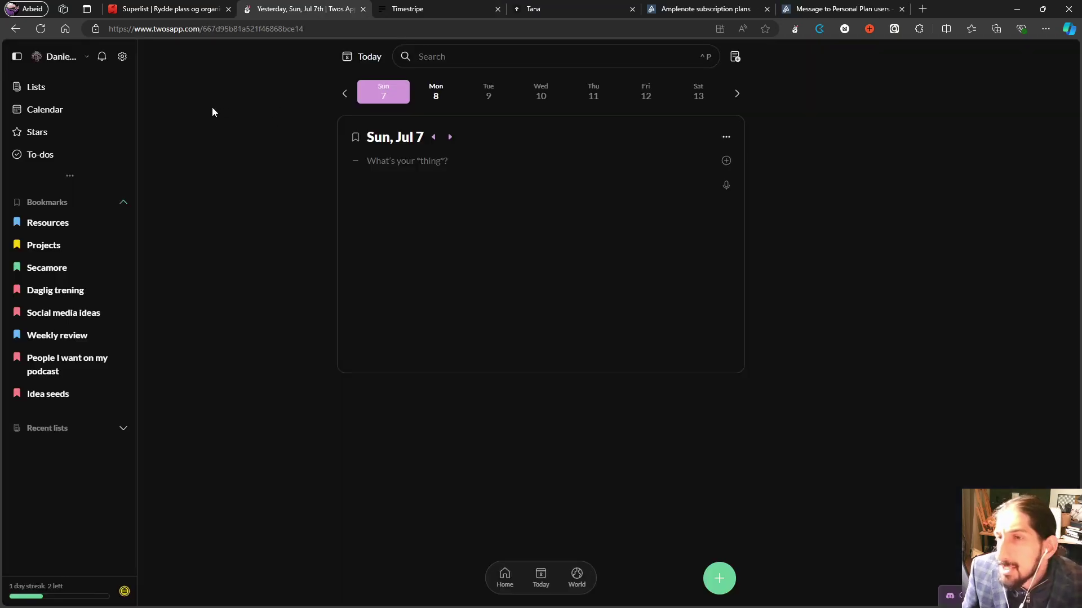
In Twos, view the overview of all lists, open the Resources list and hide the Day trading attention sublist
left_click(66, 91)
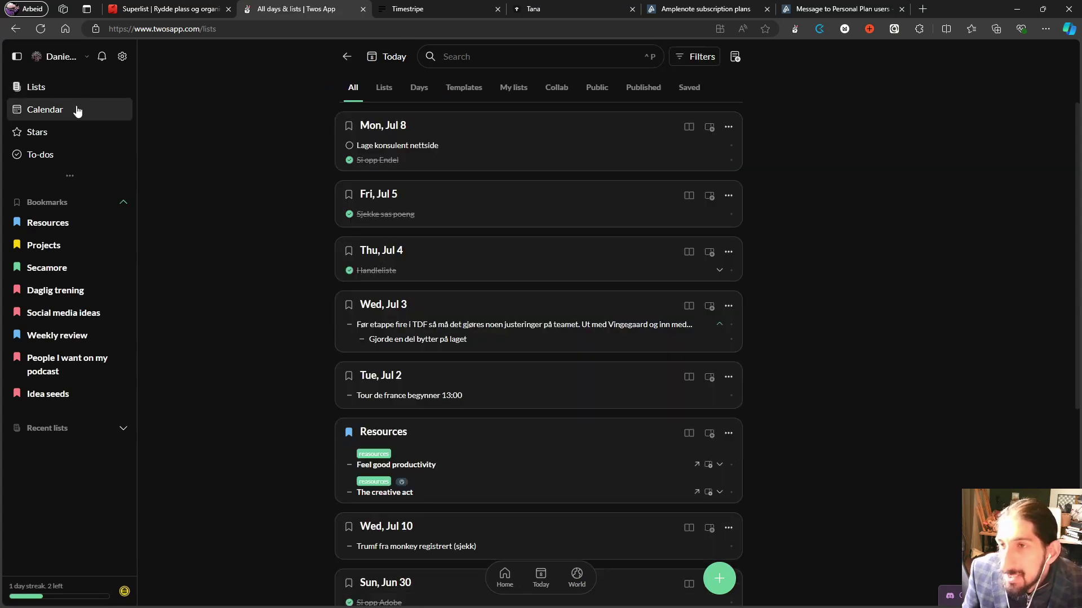
left_click(54, 222)
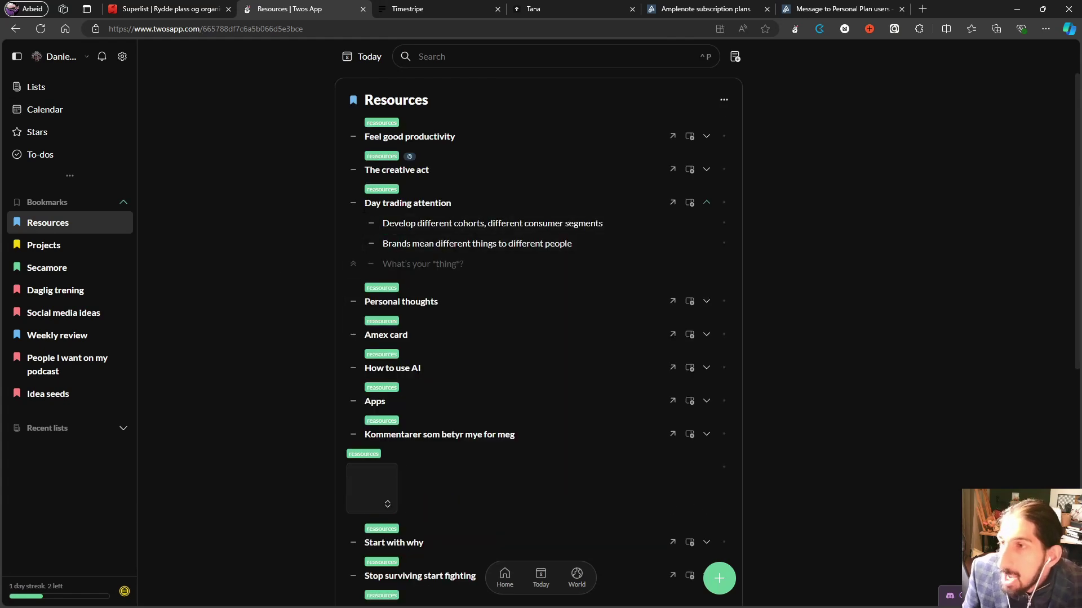
left_click(706, 203)
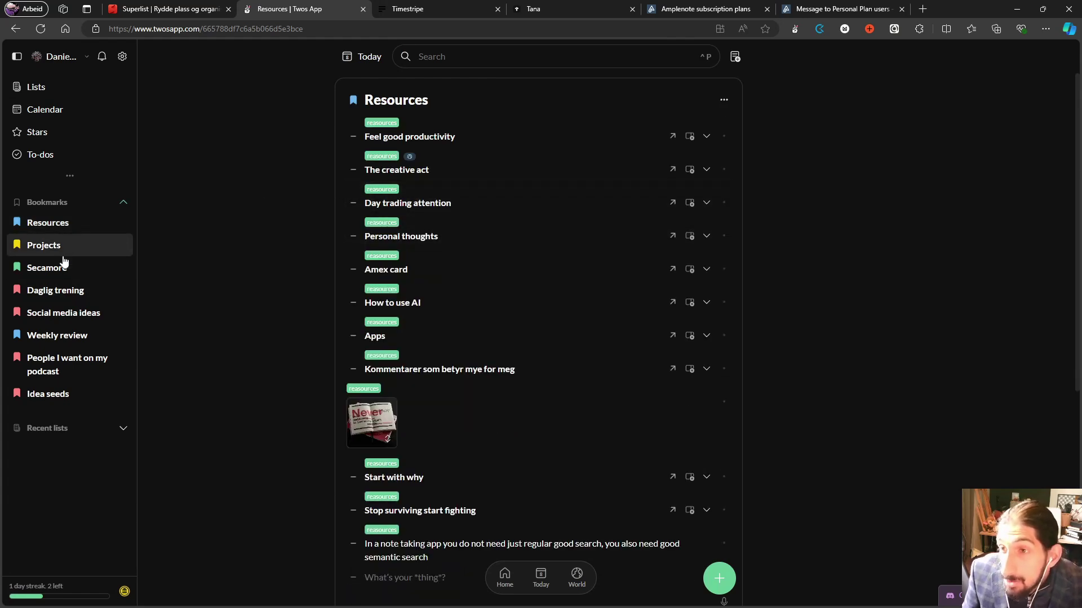
Open the Resources list from the overview of all lists and go back to the overview
left_click(46, 89)
left_click(378, 136)
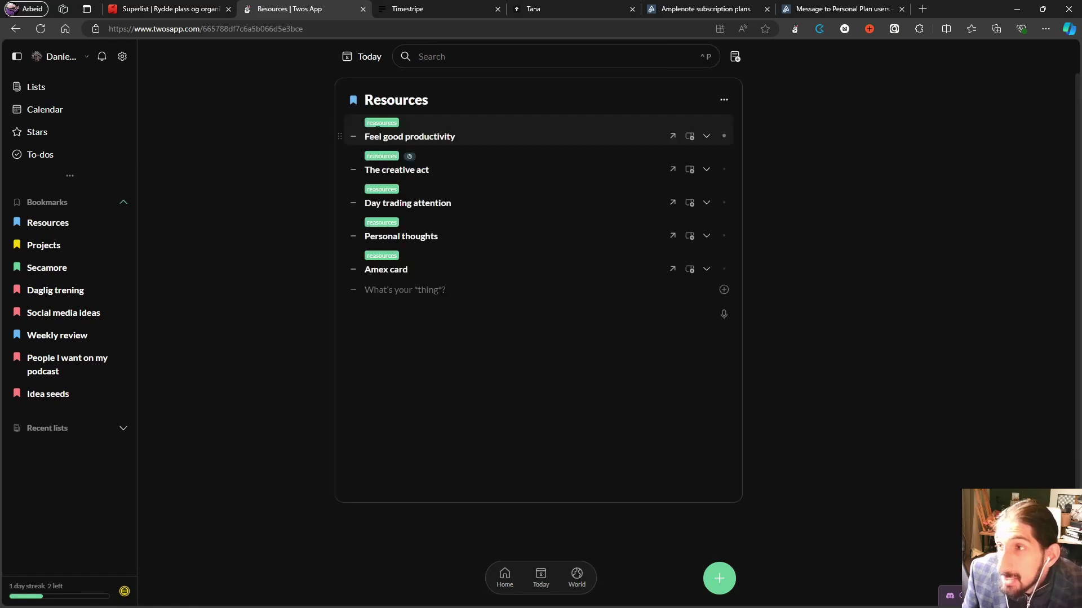
key("alt+Left")
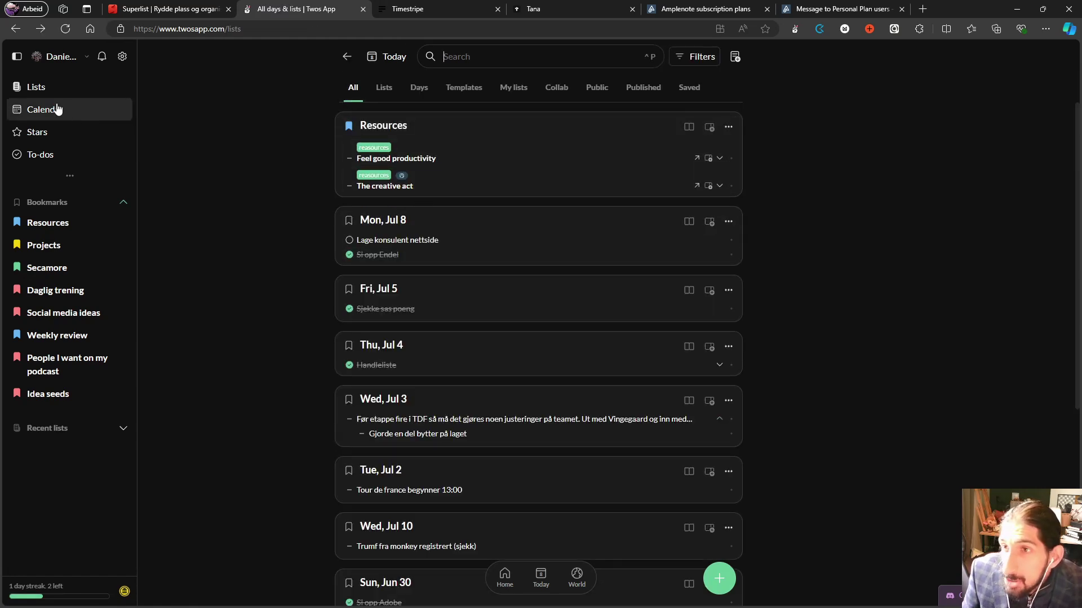
Open today's list for Mon, Jul 8 and place the cursor in its empty last entry
left_click(386, 58)
left_click_drag(384, 67, 498, 400)
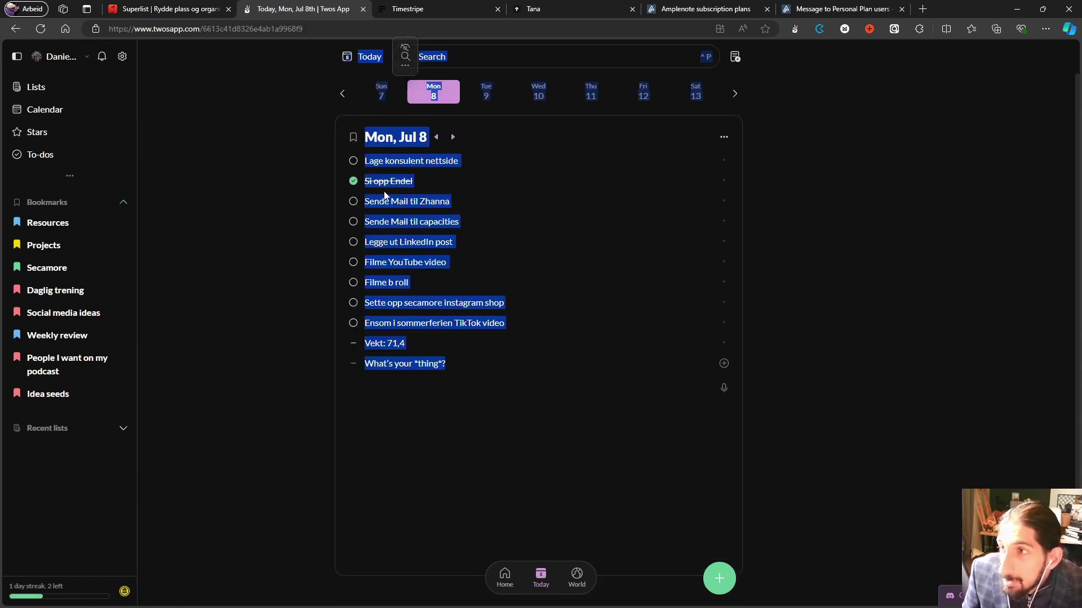
left_click(498, 400)
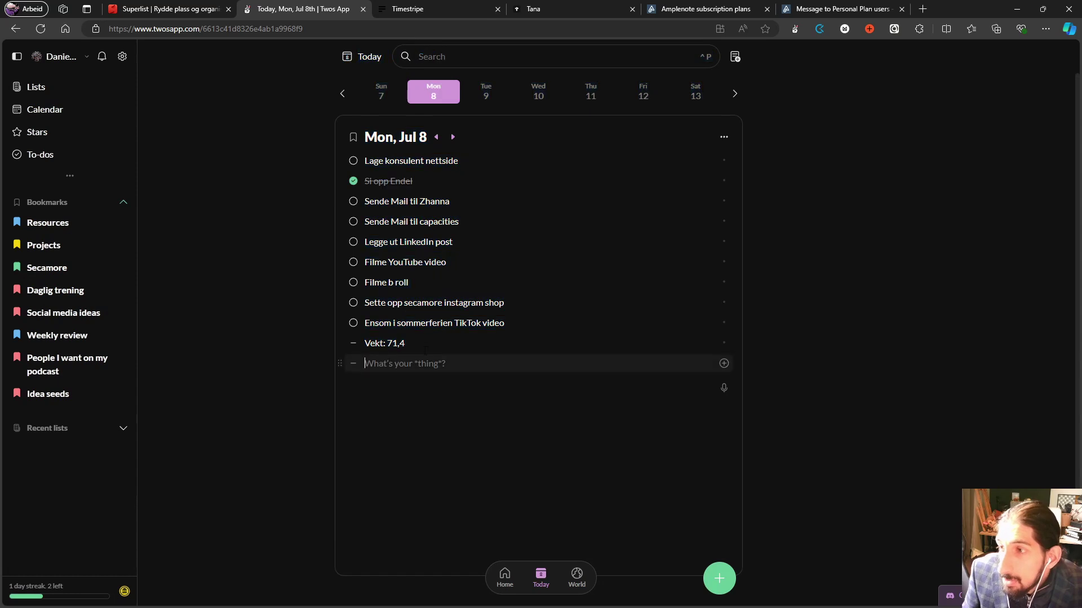
Browse the day lists for Sun, Jul 7, Sun, Jun 30, Fri, Jul 5, Wed, Jul 3 and Thu, Jul 4
left_click(467, 95)
left_click(373, 99)
left_click(343, 95)
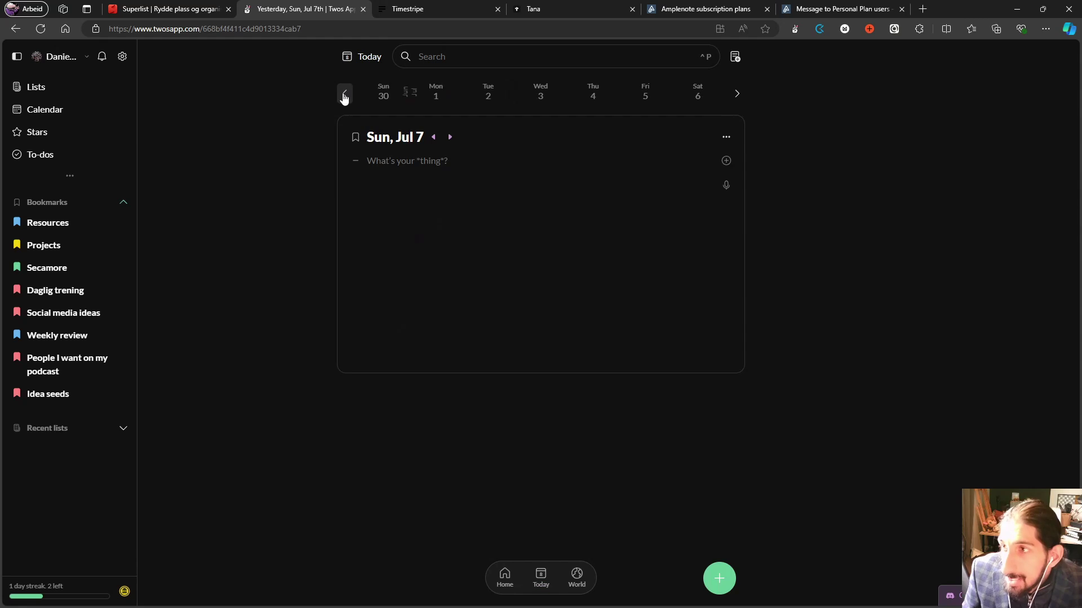
left_click(379, 95)
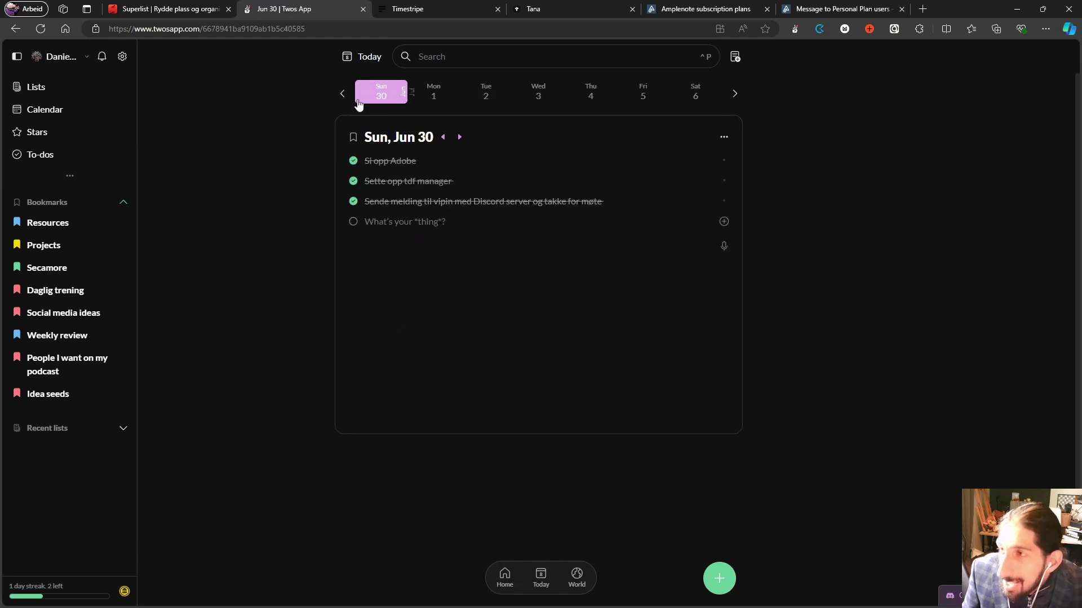
left_click(647, 95)
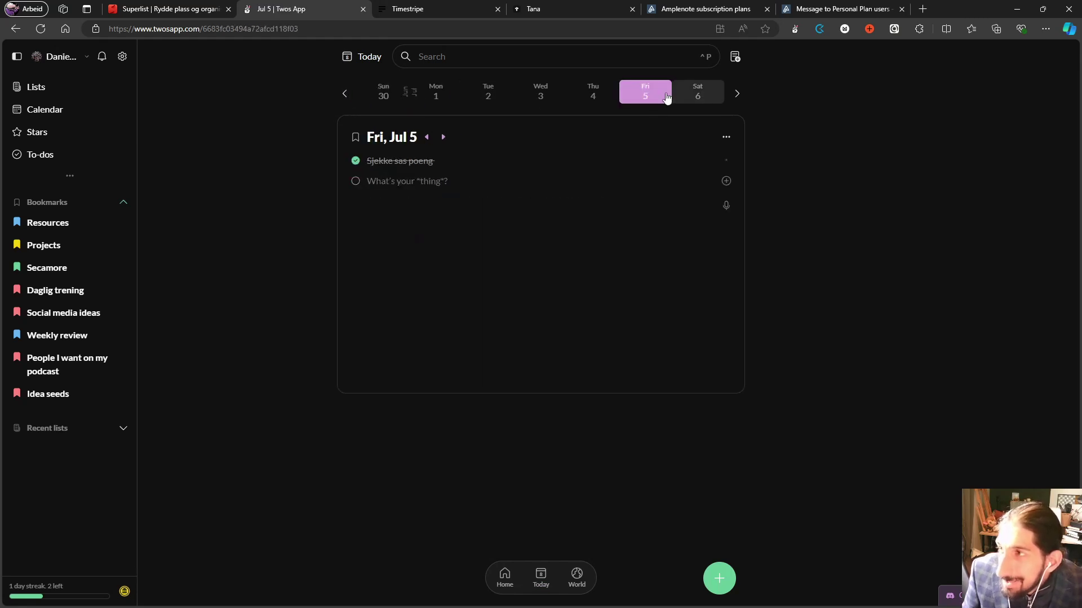
left_click(545, 96)
left_click(613, 92)
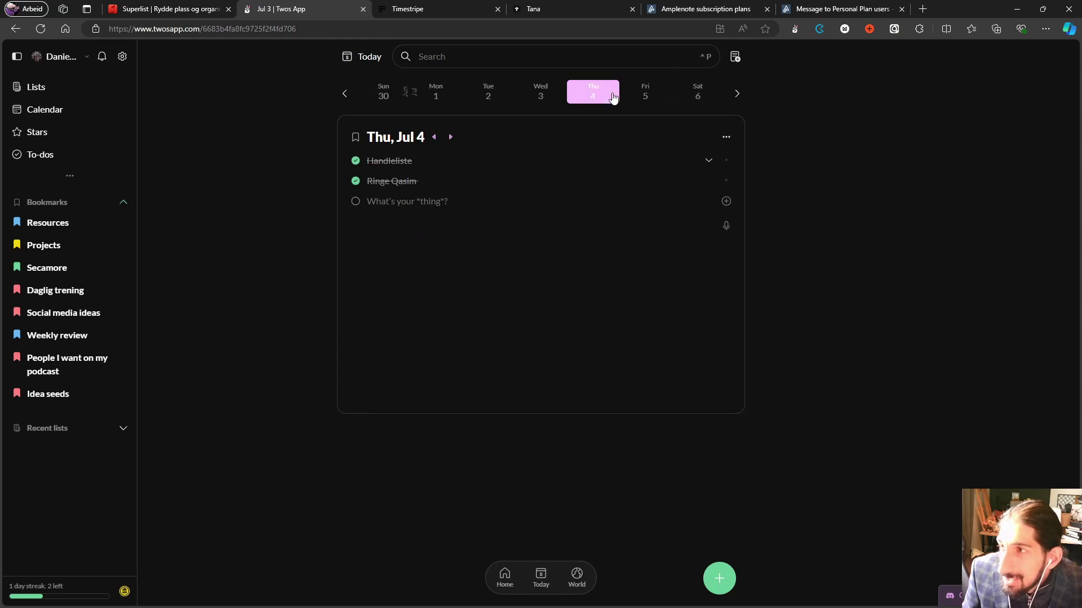
Bring up the tag suggestions in the empty sub-entry of the Wed, Jul 3 list and clear the entry again
left_click(545, 96)
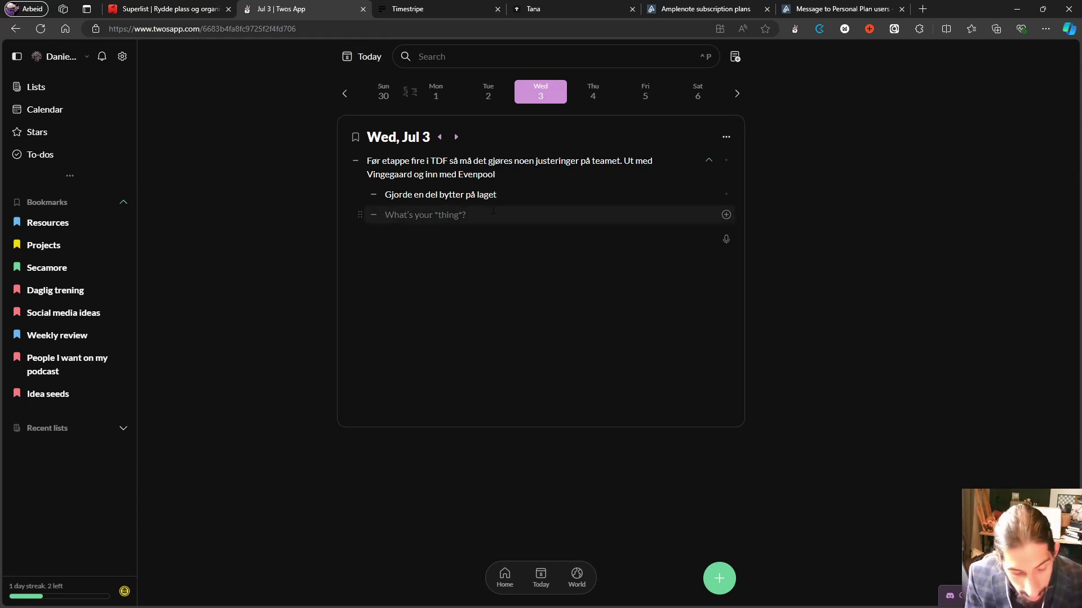
type("#")
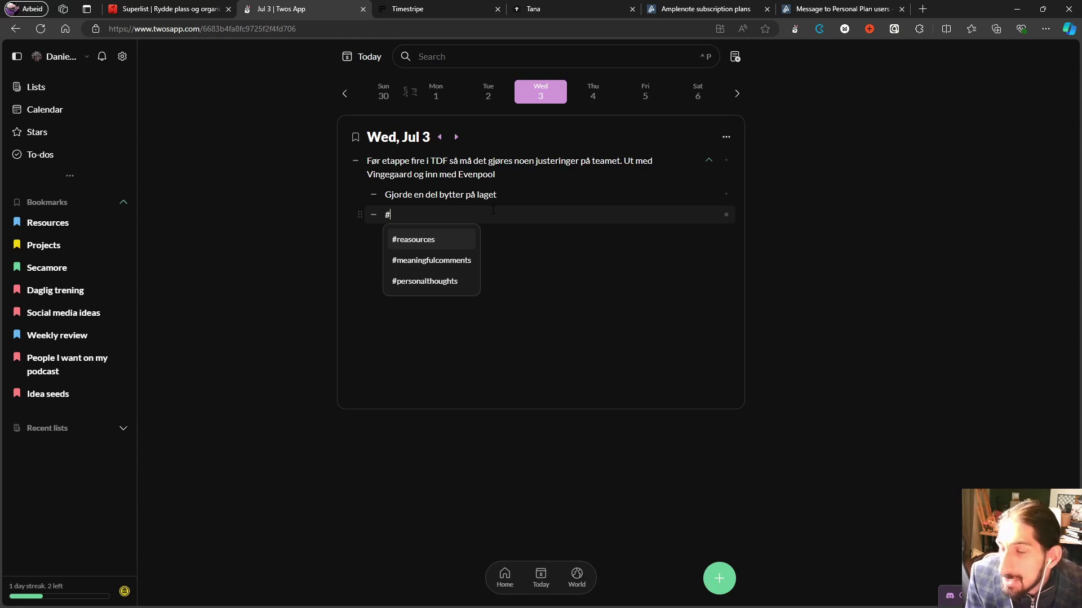
key("BackSpace")
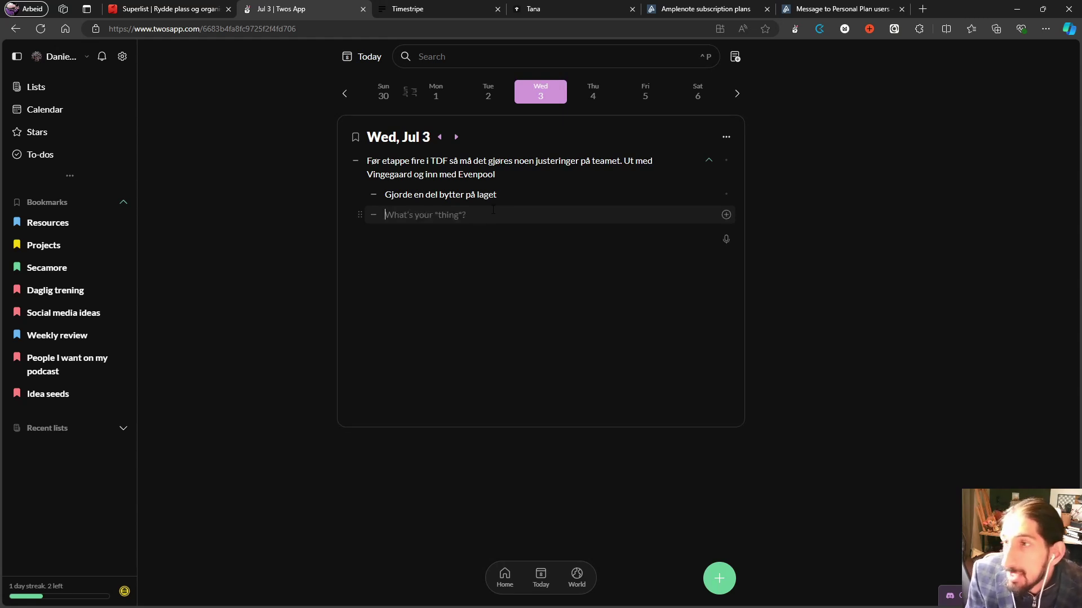
Open the bookmarked Resources list and expand the Feel good productivity sublist to view it, collapsing it again
left_click(78, 233)
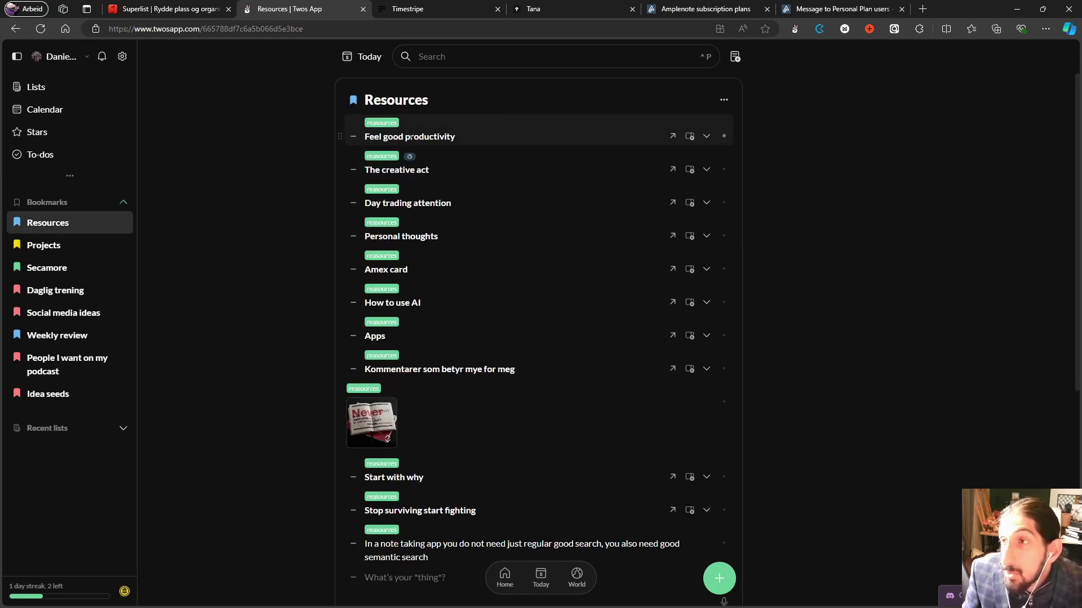
left_click(708, 137)
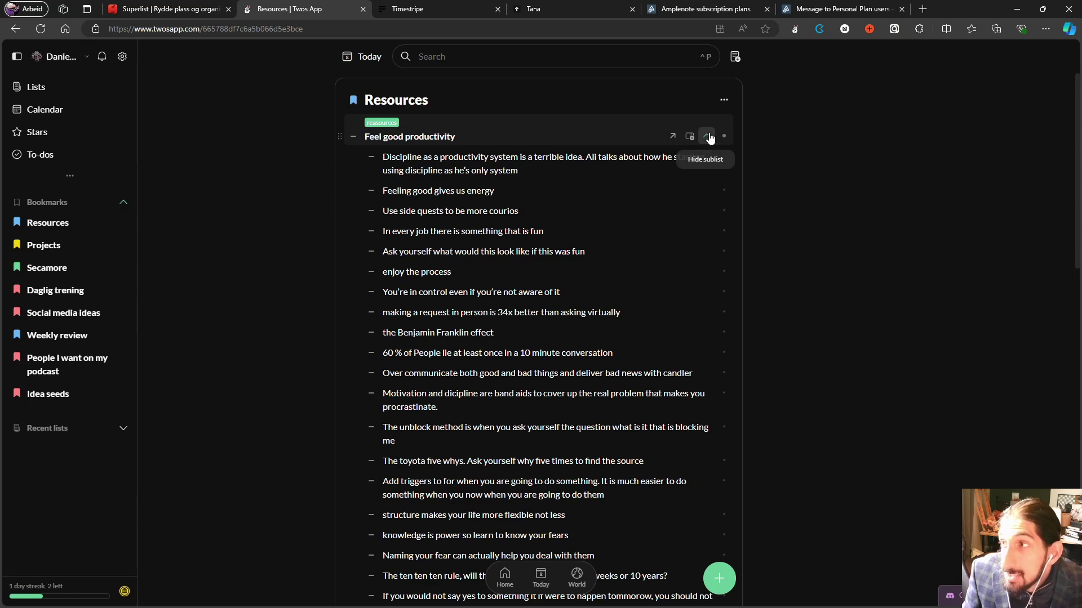
left_click(708, 137)
View Feel good productivity side by side with the Resources list, widen its pane to about half the page, and close it
left_click(690, 137)
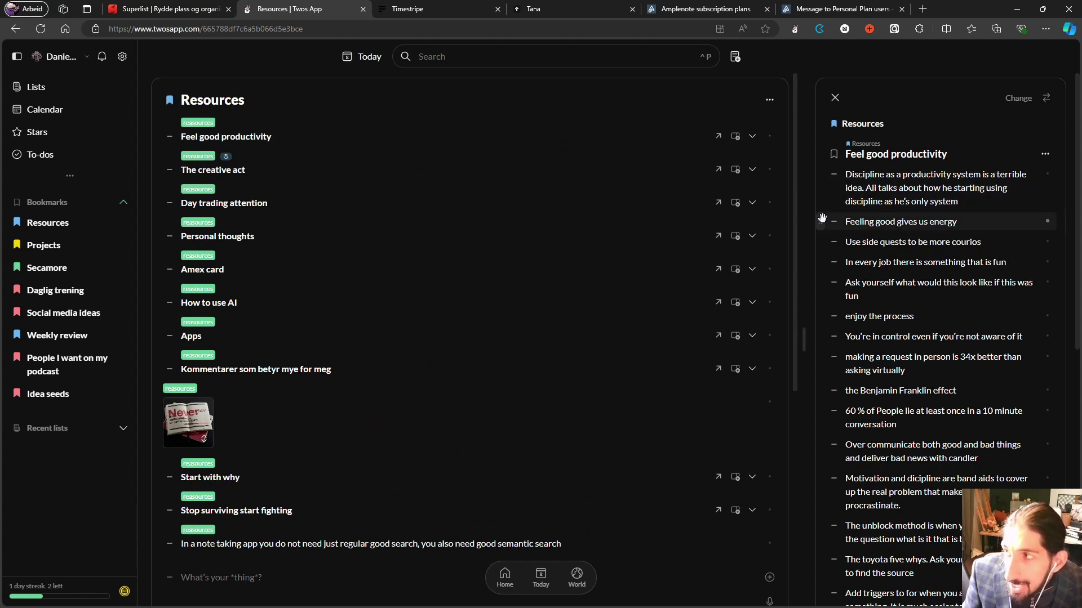
left_click_drag(793, 219, 600, 183)
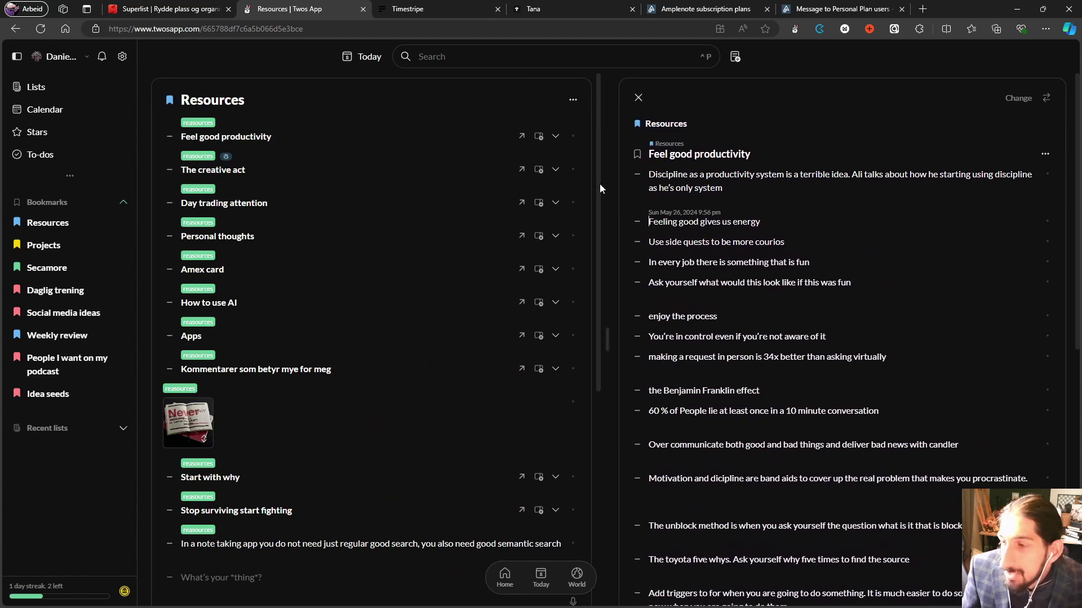
left_click(628, 97)
scroll(422, 430, "down", 2)
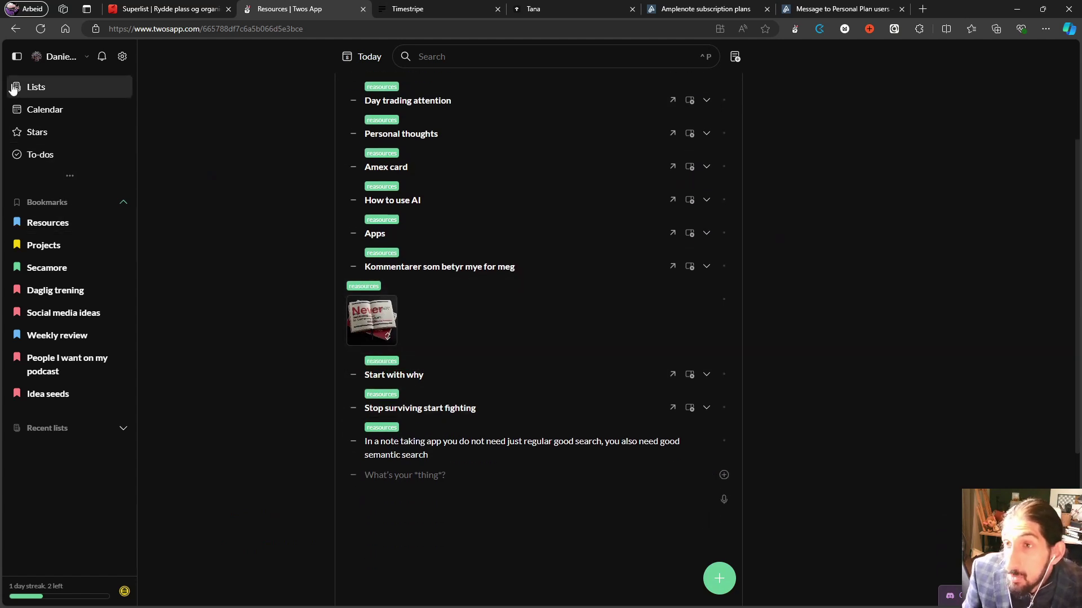
Return to the overview of all lists and look through the additional views, such as Review, Tags and Memories
left_click(35, 87)
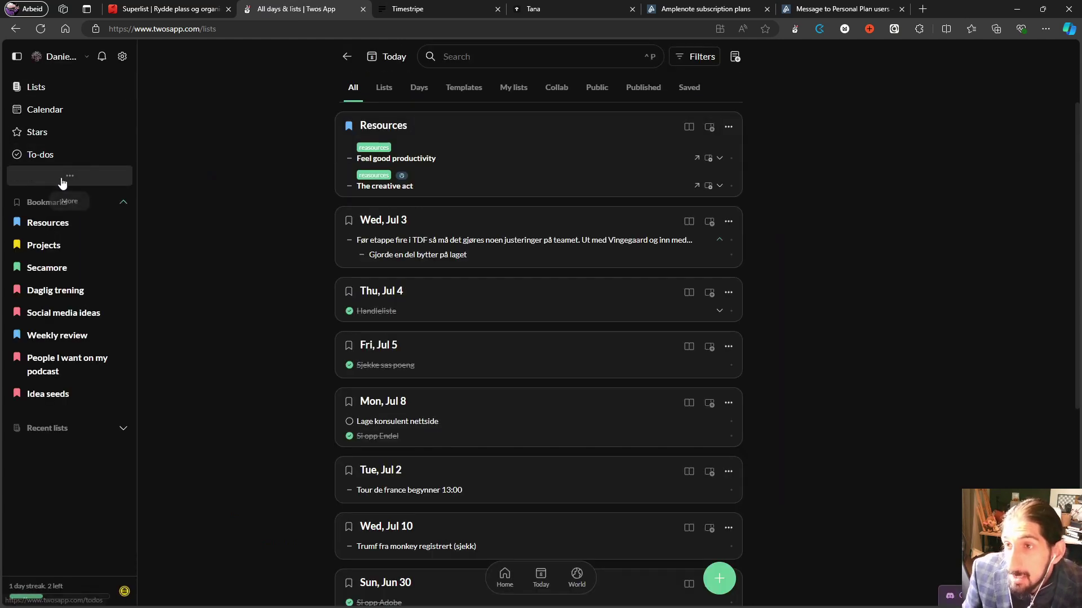
left_click(71, 177)
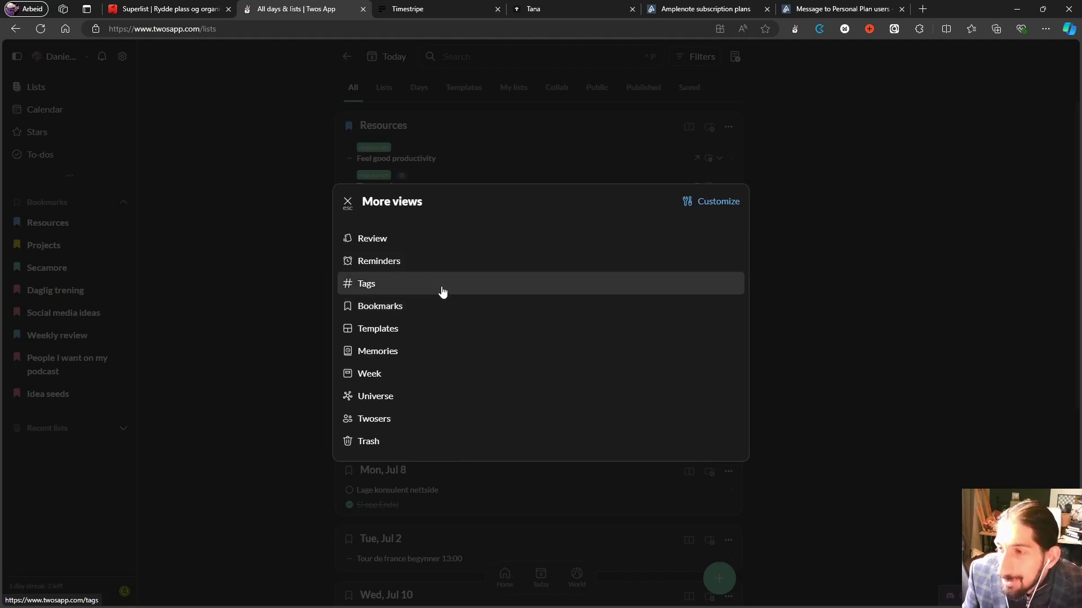
left_click(136, 144)
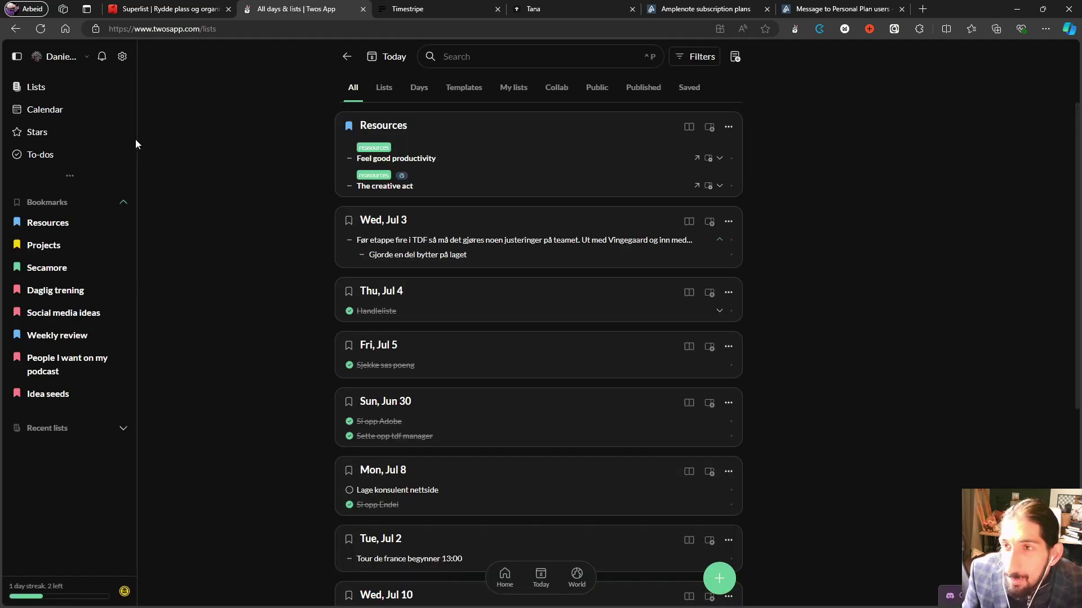
Open the To-dos view and look through the open tasks gathered from the day lists and projects
left_click(54, 154)
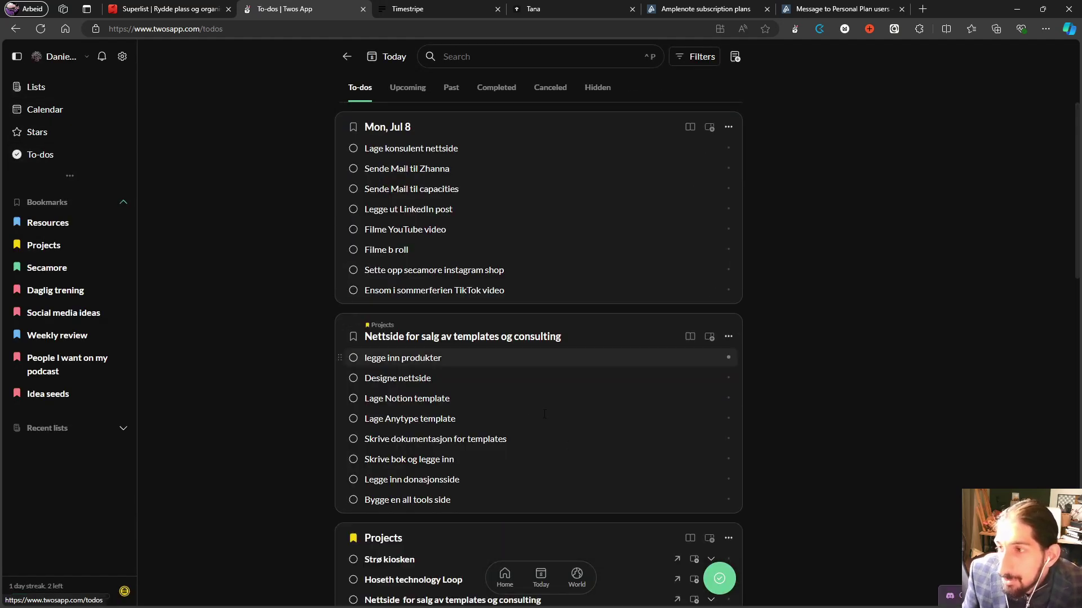
scroll(545, 414, "down", 10)
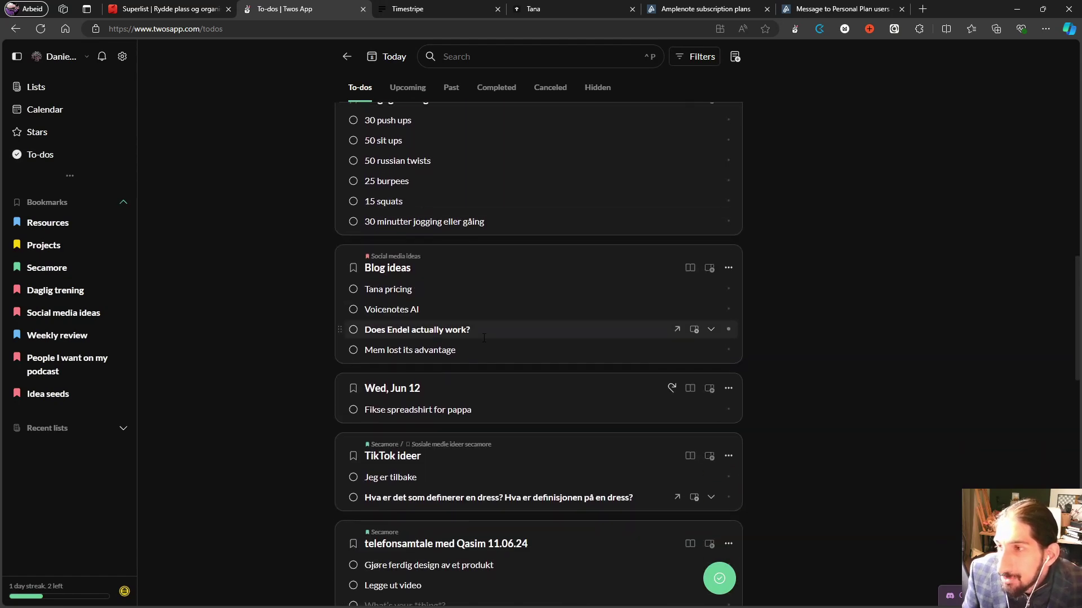
scroll(484, 338, "down", 1)
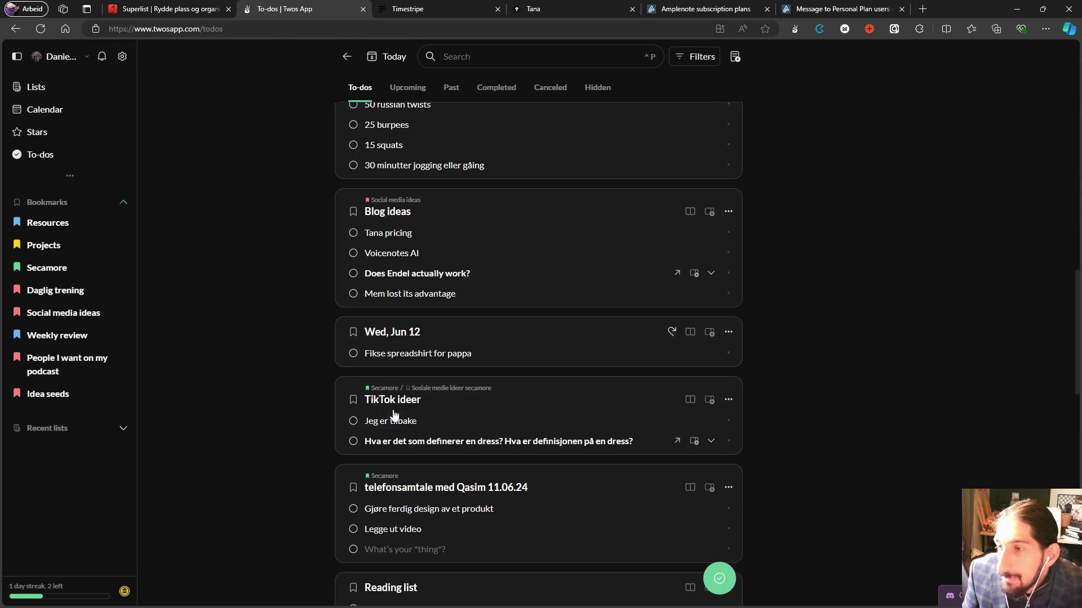
Look through the rest of the open to-dos, including the reading list and podcast guests, and return to the Mon, Jul 8 tasks
scroll(394, 415, "down", 7)
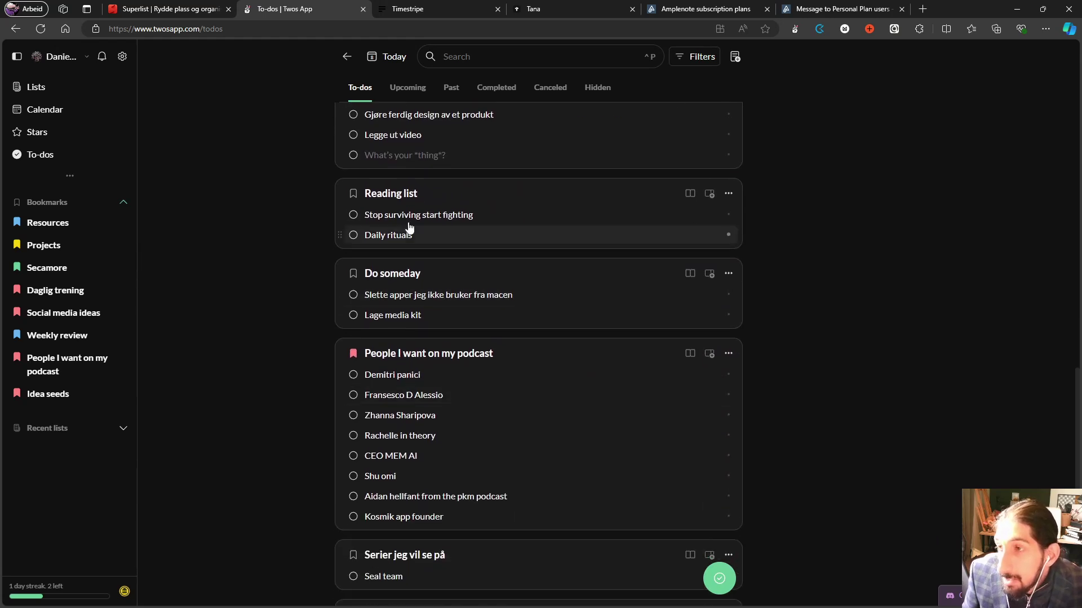
scroll(345, 496, "up", 11)
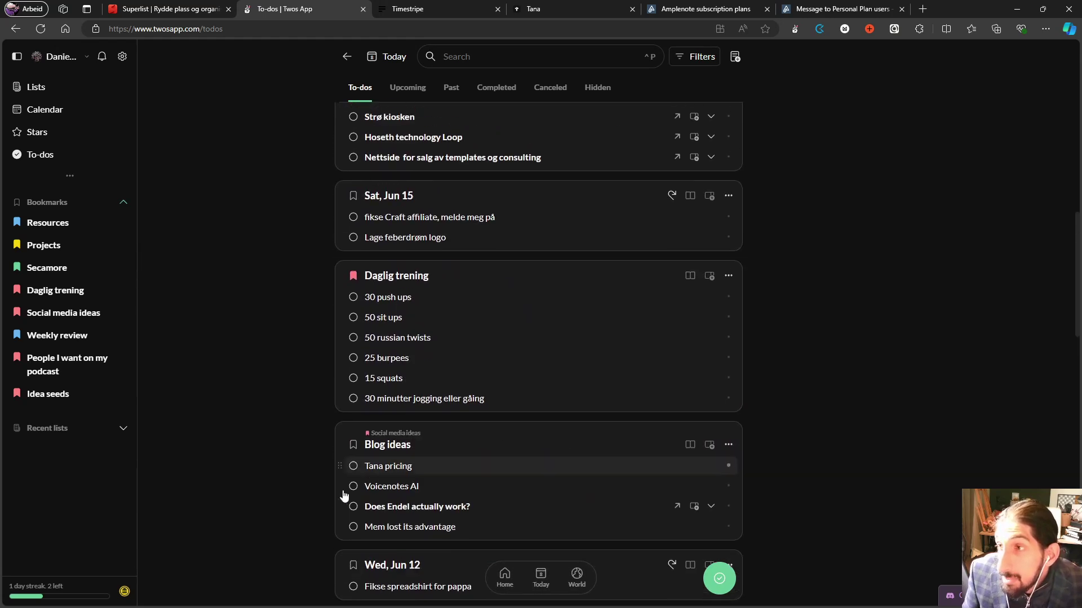
scroll(345, 496, "up", 8)
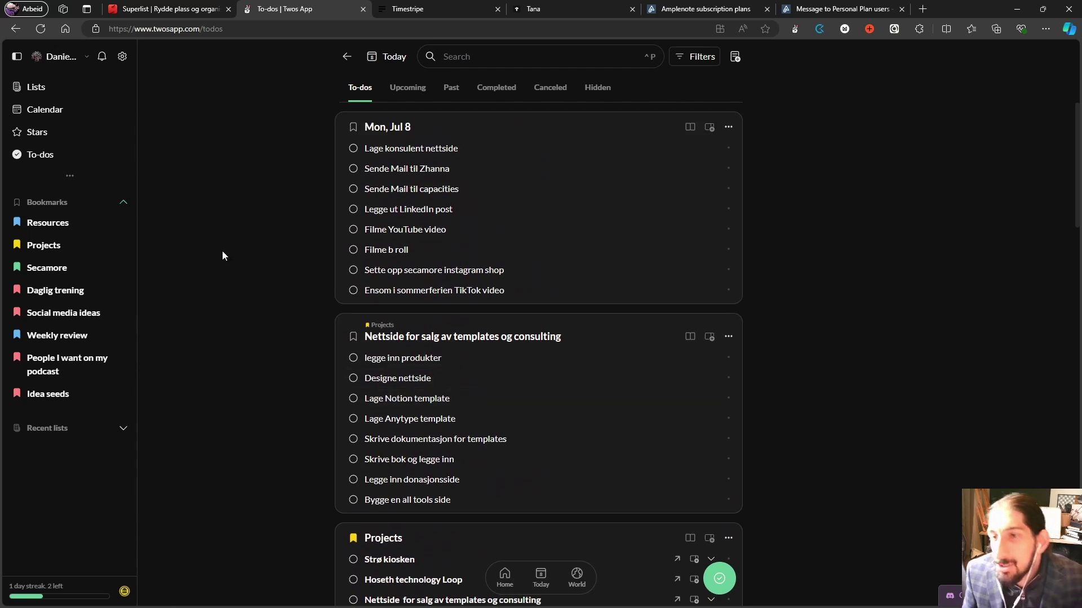
Go to the home page and mark the to-do "Ensom i sommerferien TikTok video" as completed
left_click(48, 86)
left_click(507, 577)
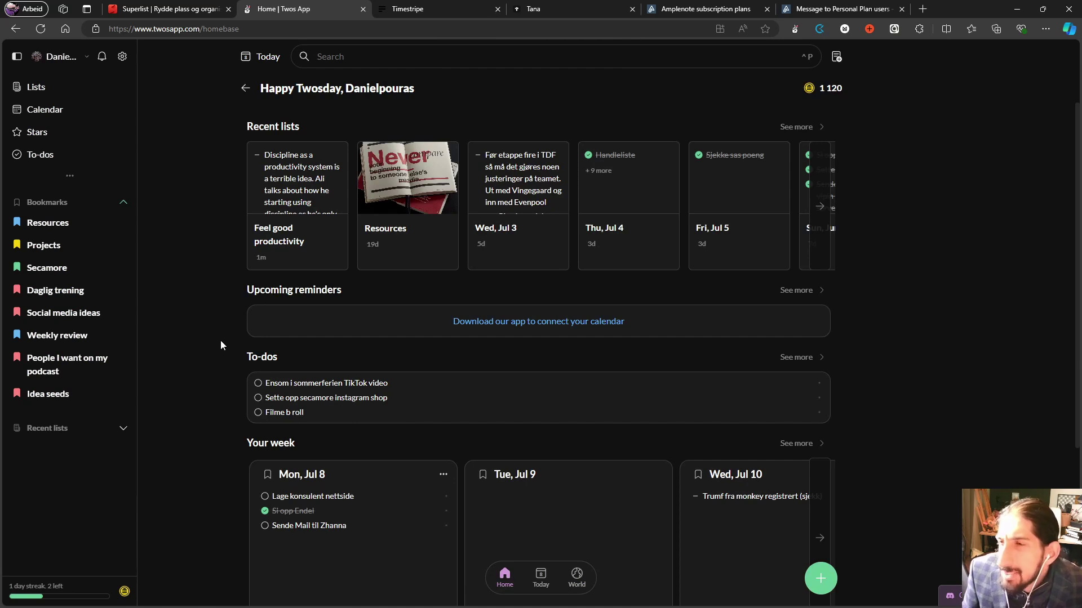
left_click(258, 383)
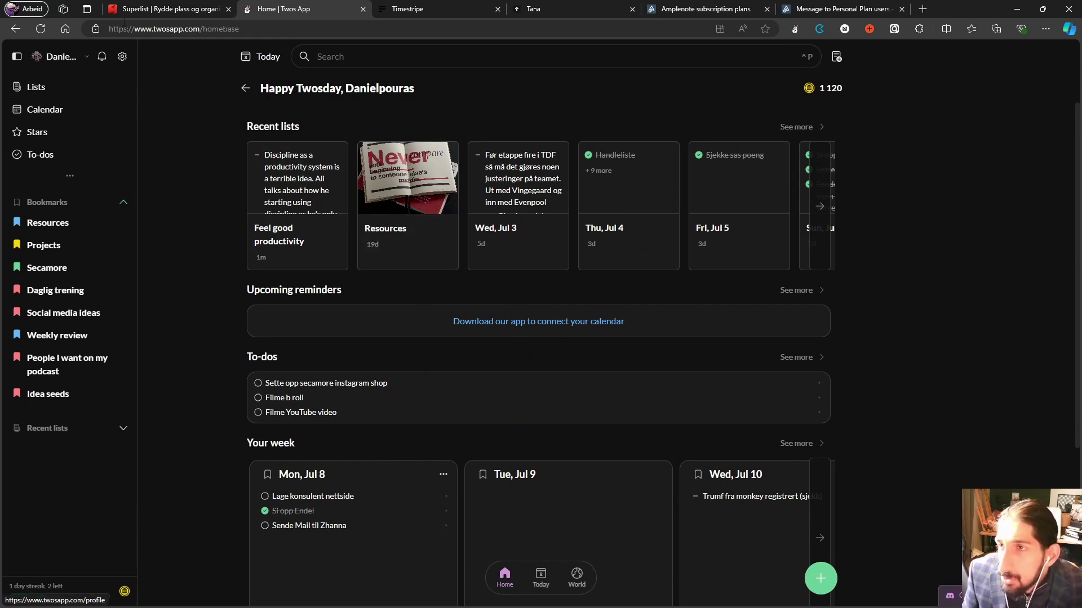
View the overview of all lists, return to the home page, and look at its customization options without changing them
left_click(60, 89)
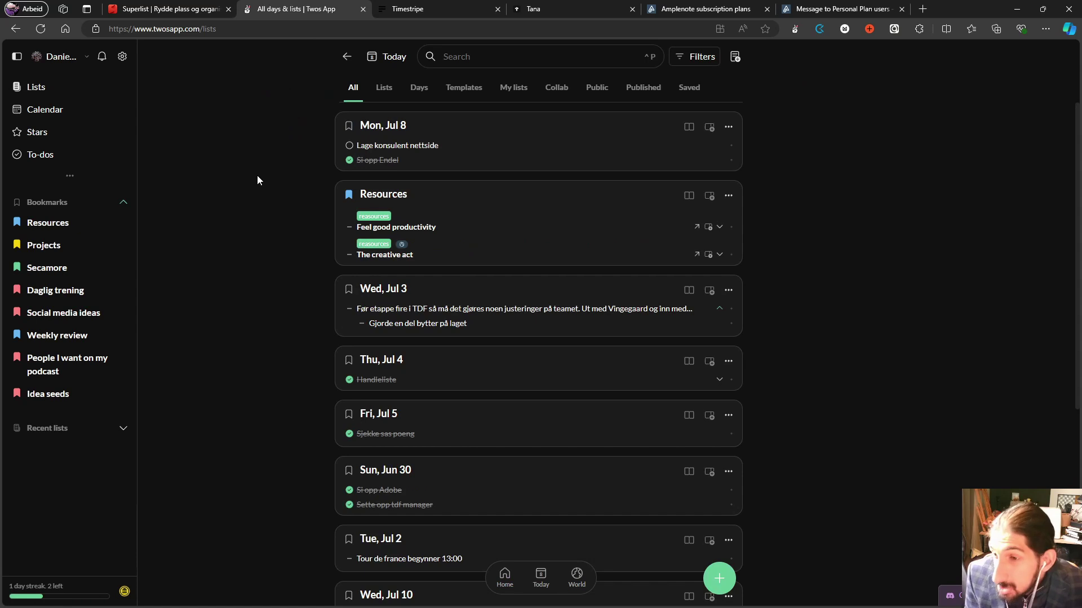
left_click(505, 575)
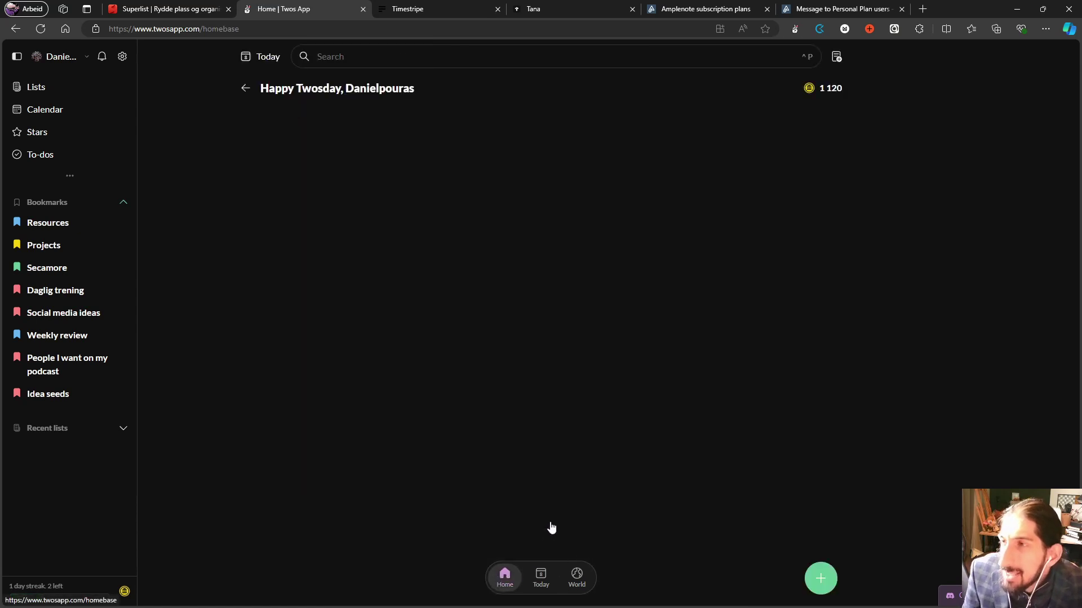
scroll(321, 435, "down", 2)
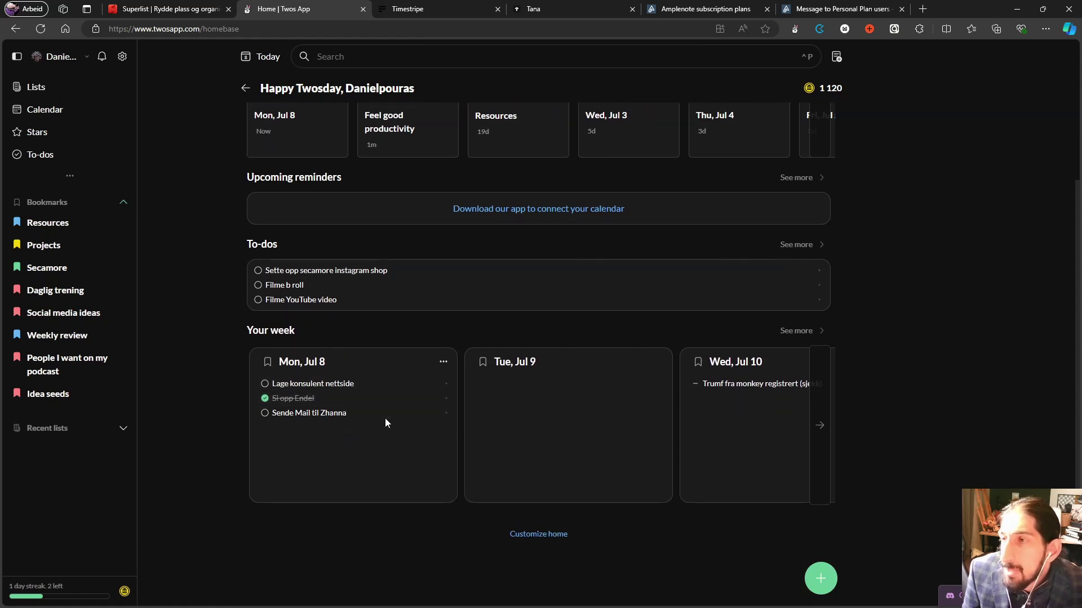
left_click(522, 537)
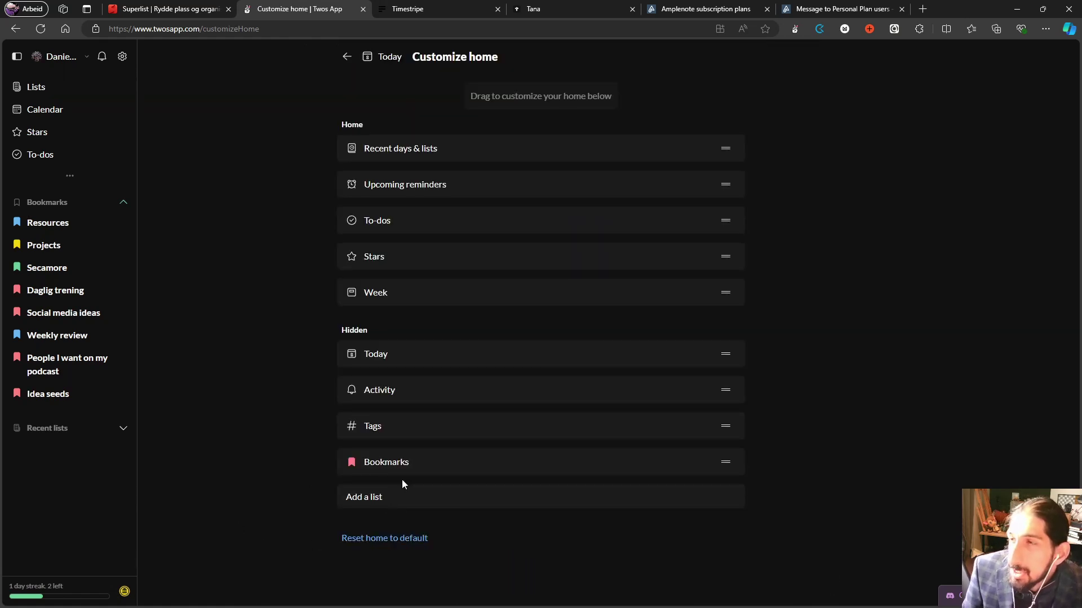
left_click(347, 56)
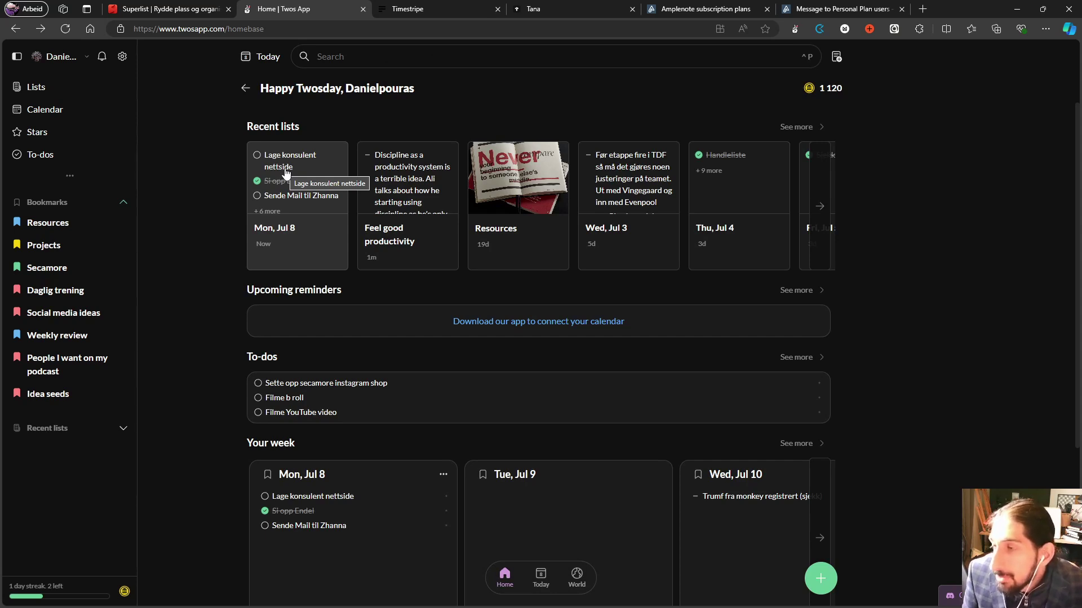
Look through the home page's sections, from recent lists and upcoming reminders to the to-dos and the week overview
scroll(389, 357, "down", 2)
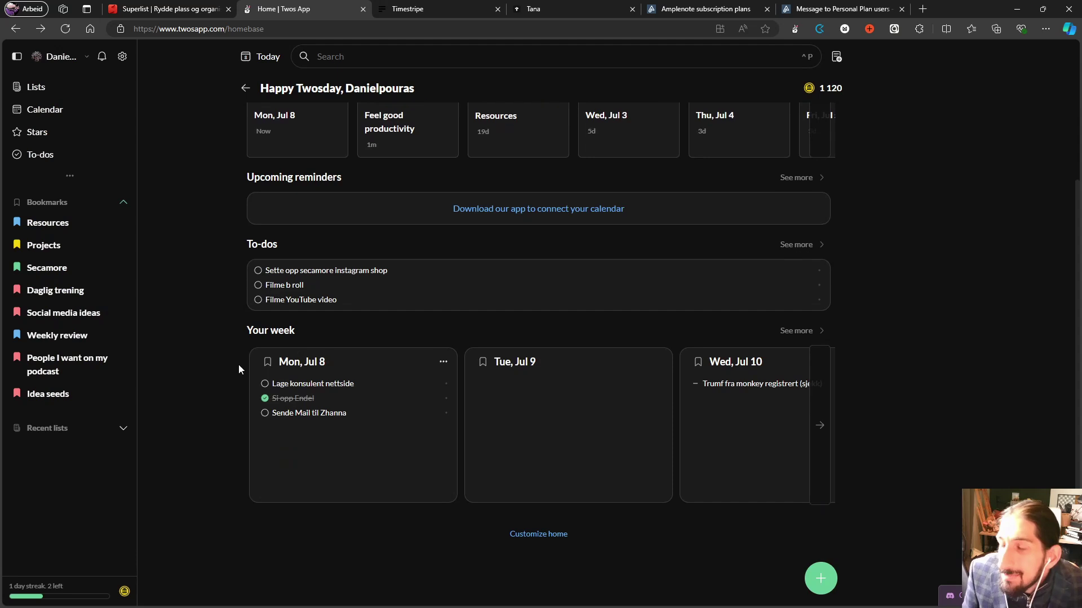
scroll(228, 341, "up", 2)
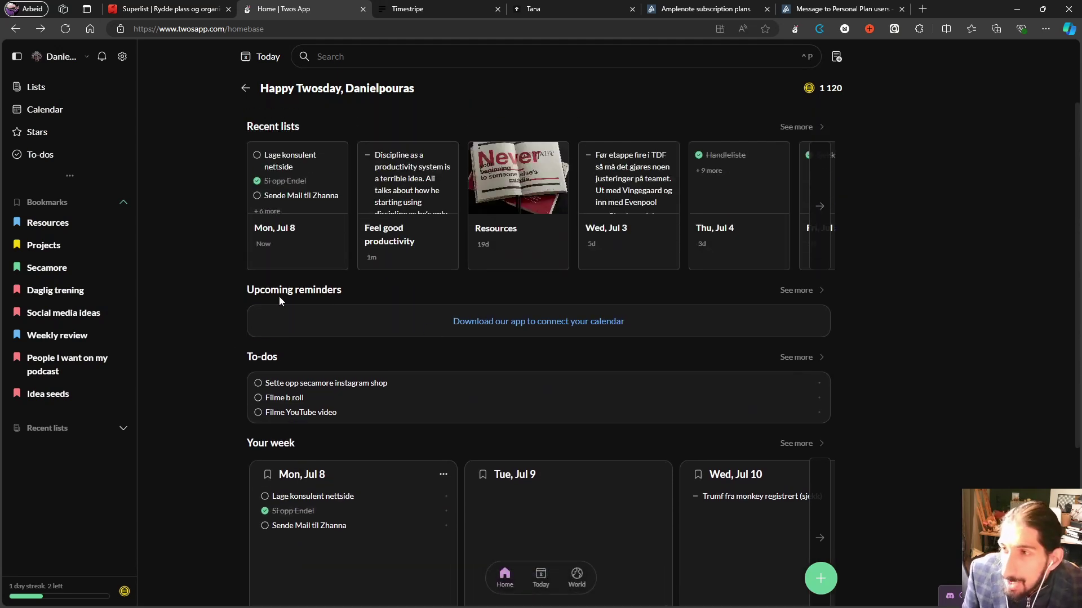
scroll(271, 324, "down", 3)
scroll(267, 307, "down", 1)
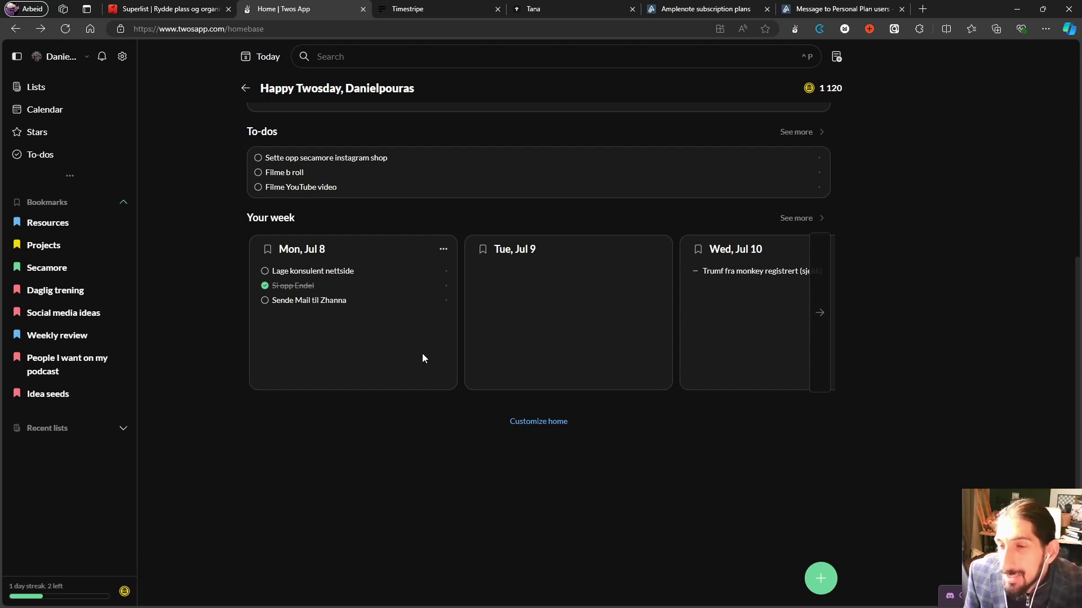
Open the Universe view from the additional views and examine the graph of connected lists at different magnifications
left_click(72, 175)
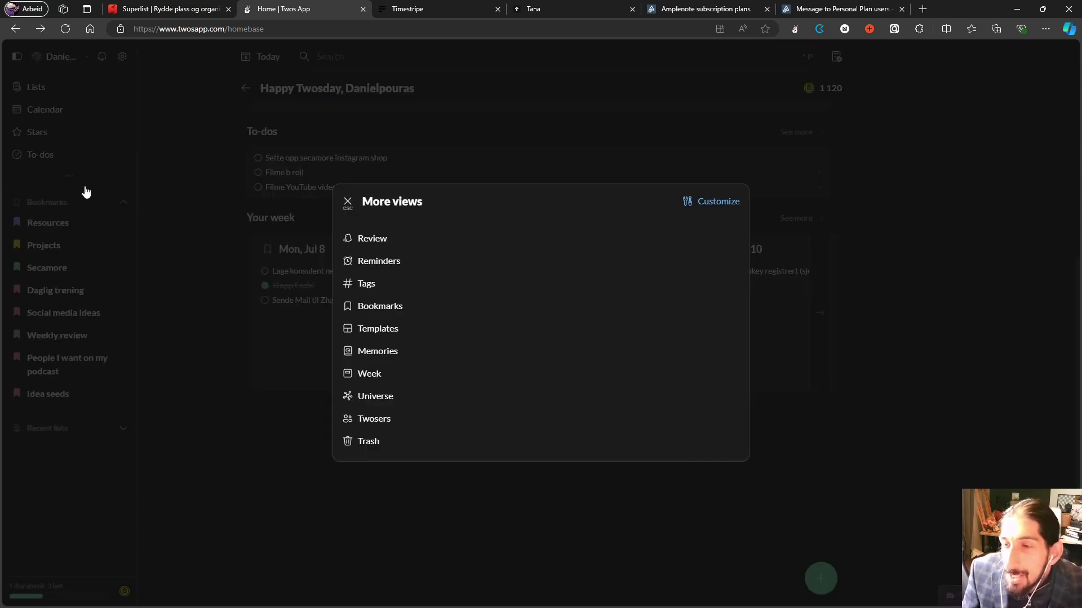
left_click(407, 398)
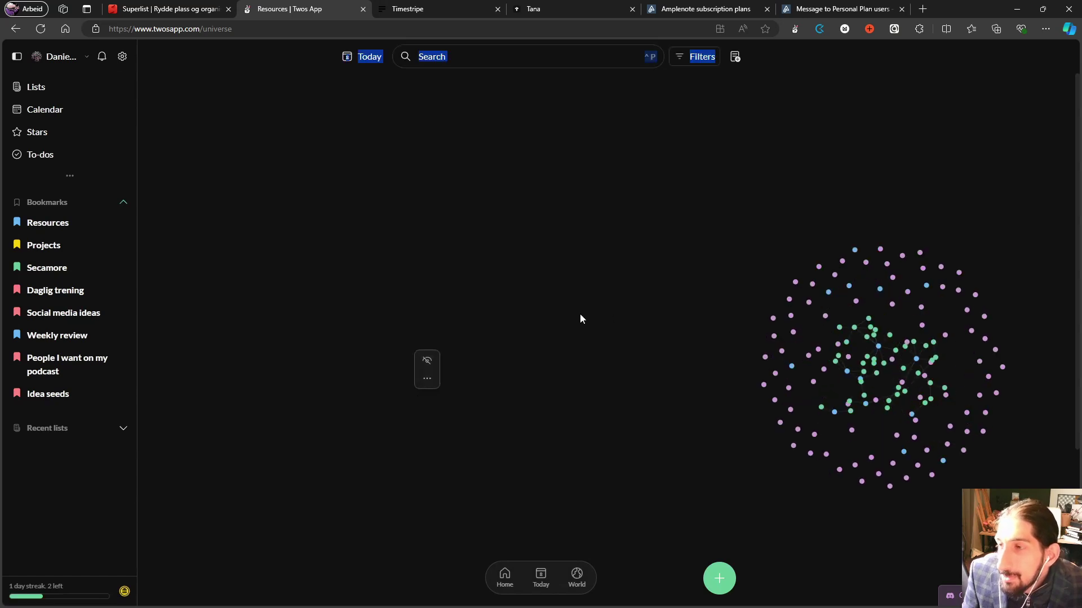
left_click_drag(891, 436, 676, 415)
scroll(661, 383, "down", 3)
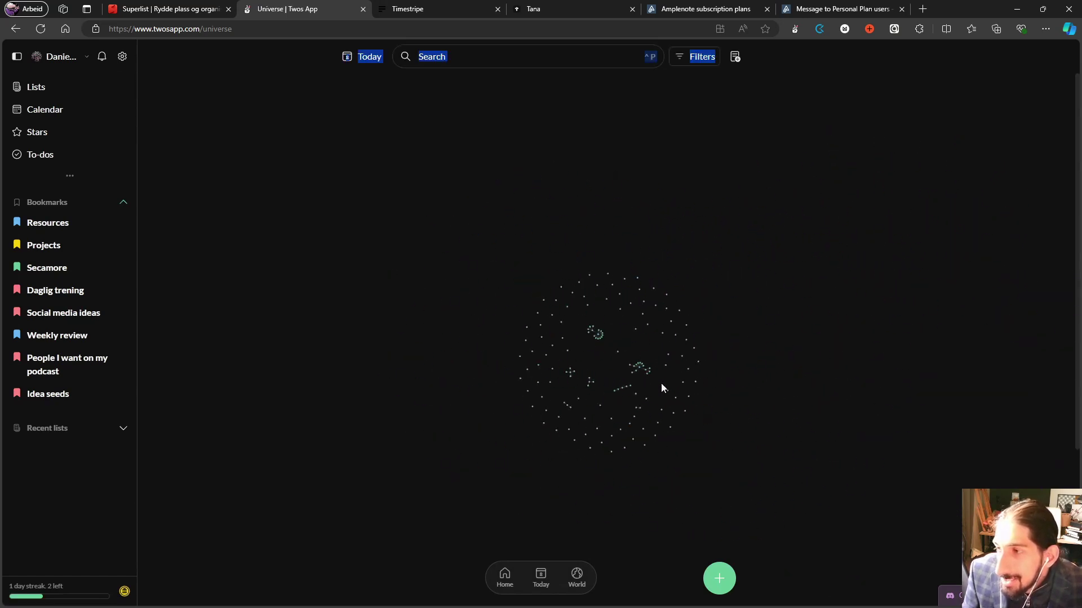
left_click_drag(775, 428, 680, 417)
scroll(508, 366, "up", 4)
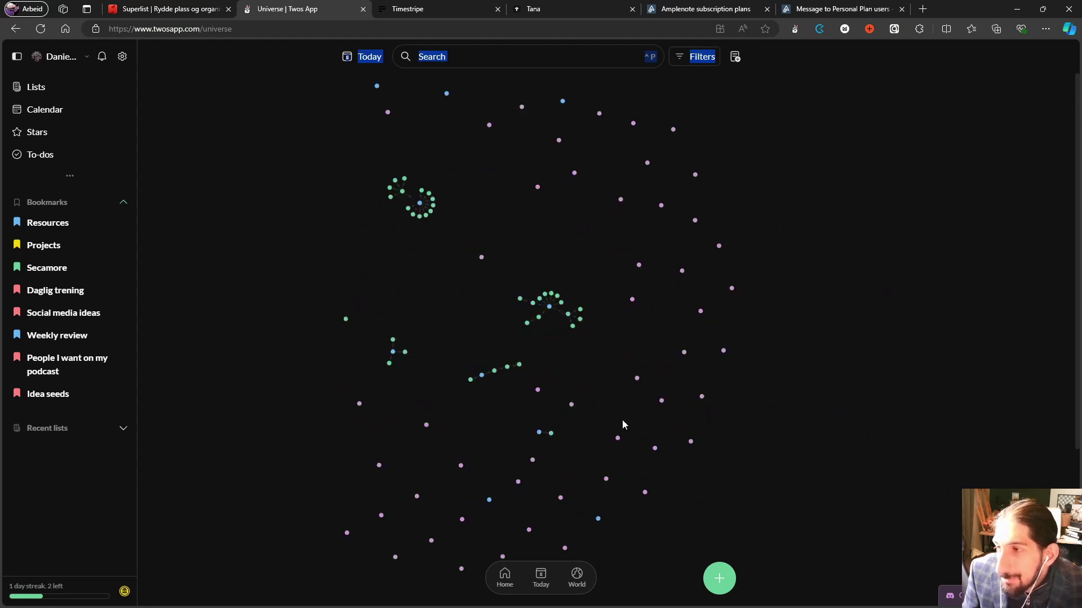
scroll(606, 403, "down", 4)
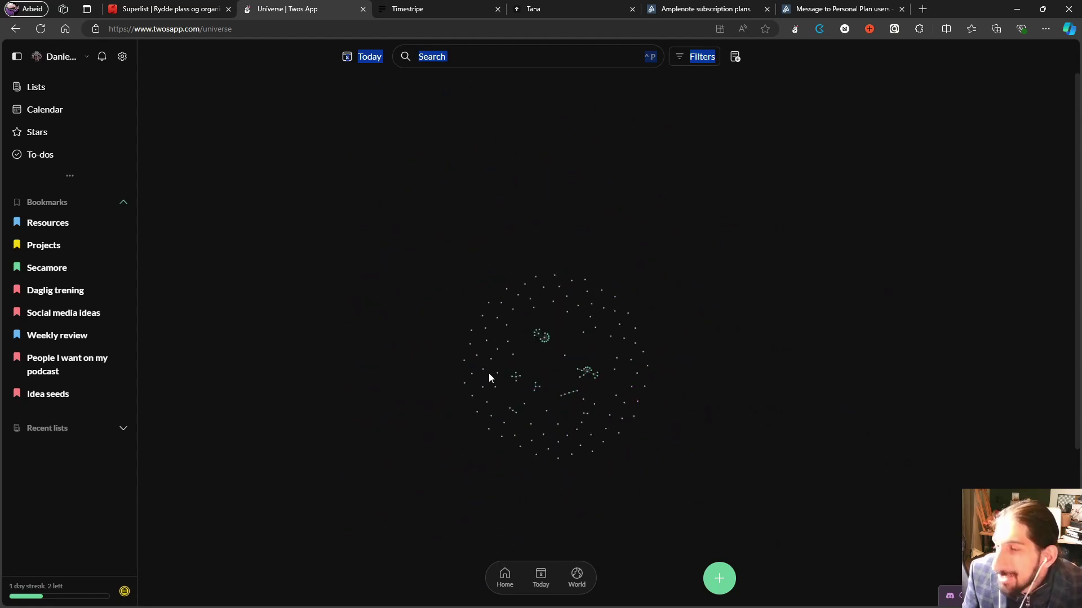
scroll(527, 387, "up", 1)
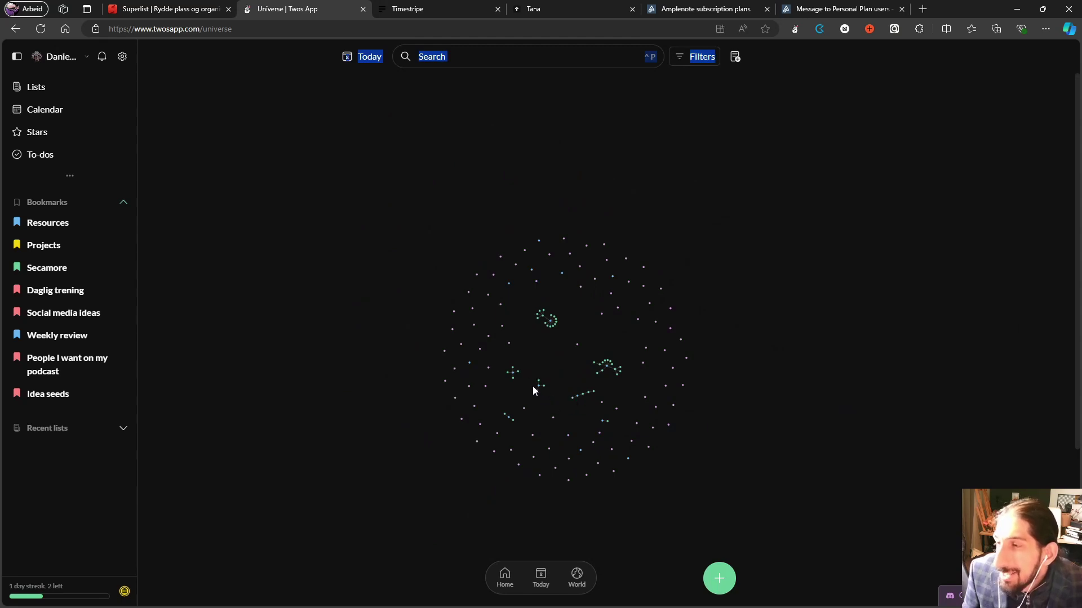
scroll(450, 352, "up", 2)
scroll(374, 270, "down", 1)
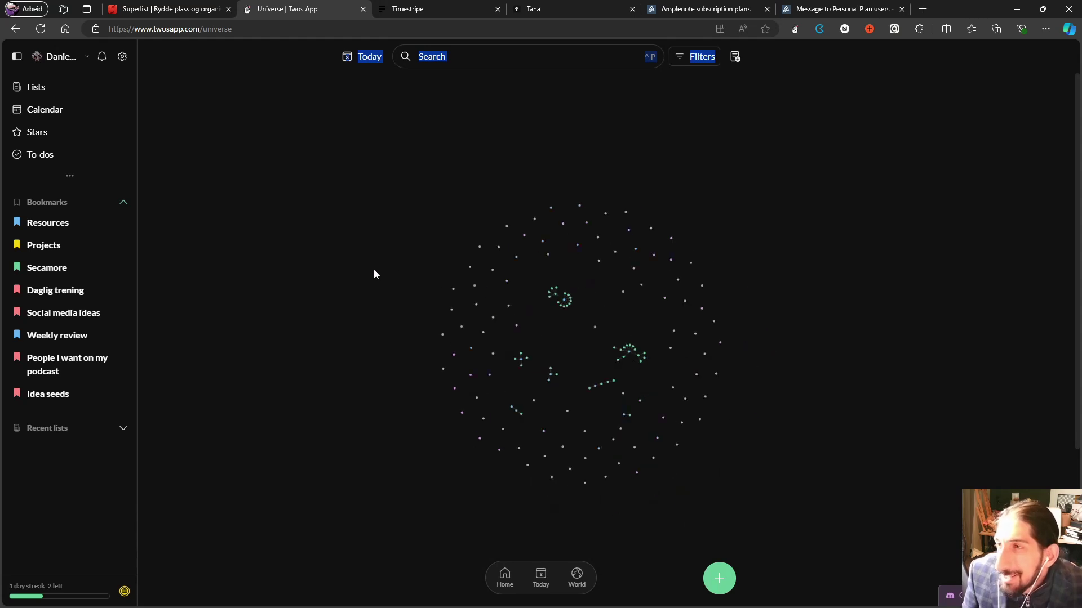